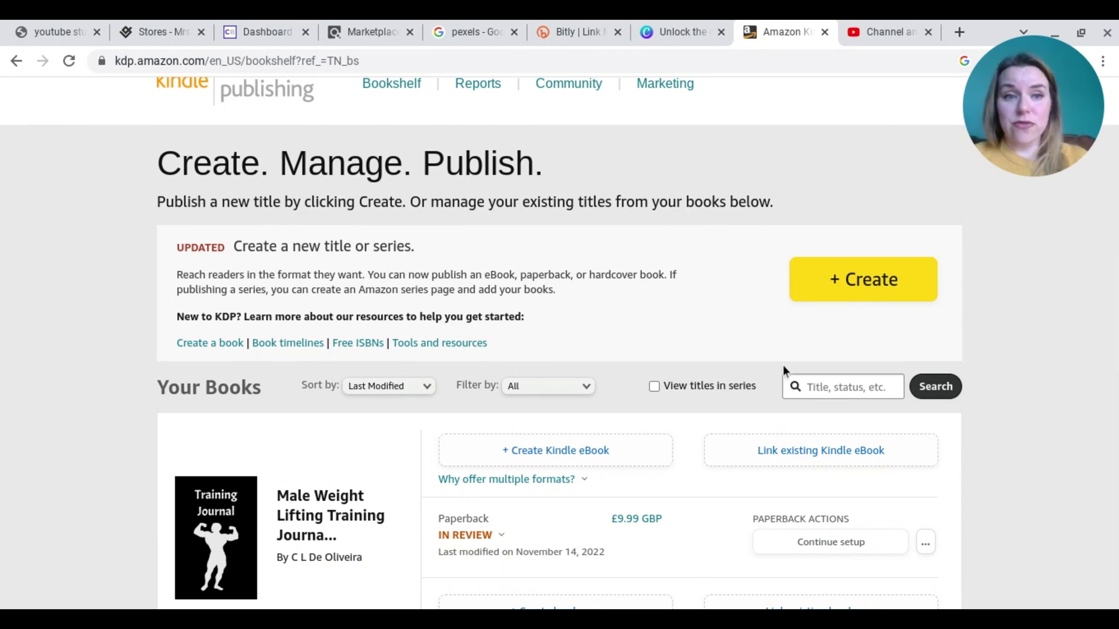
Step: Start a new paperback title from the Bookshelf's Create menu
left_click(831, 306)
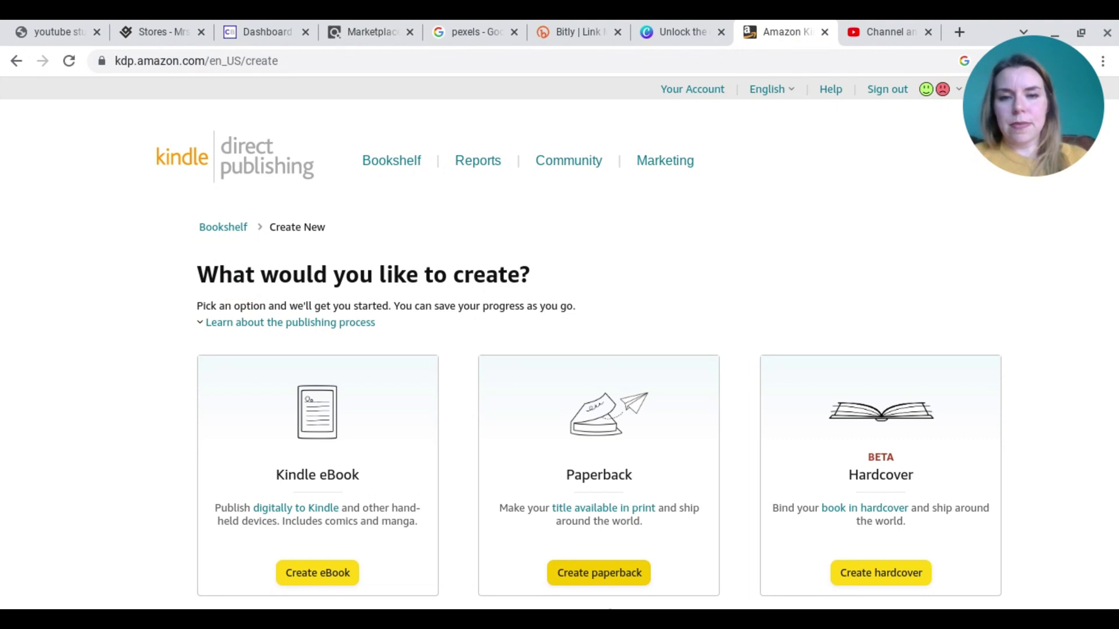
left_click(599, 572)
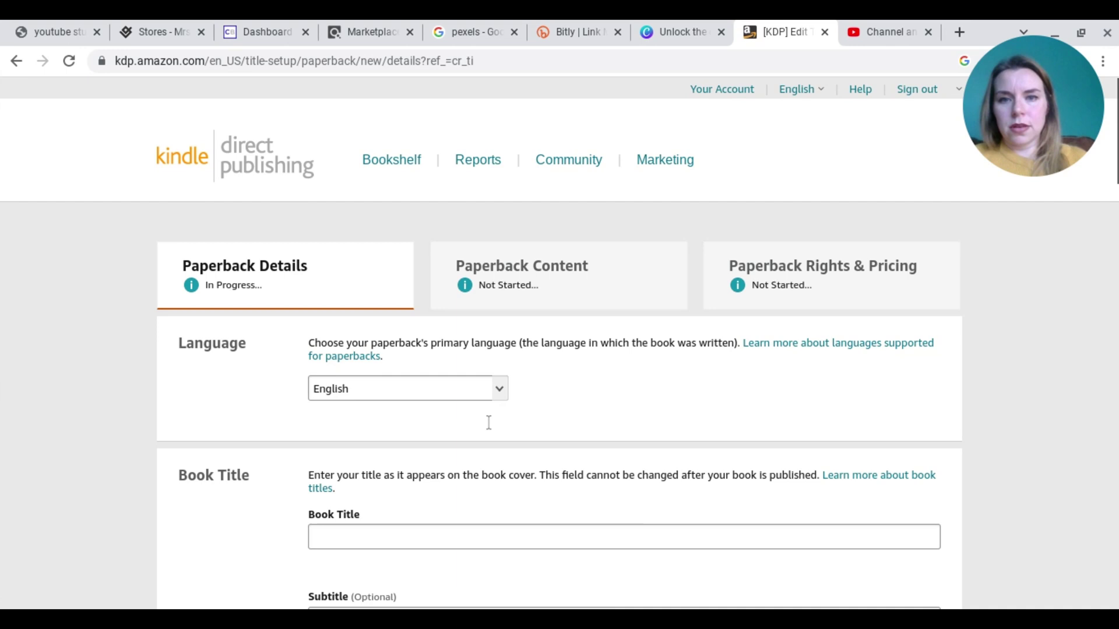
scroll(490, 423, "down", 2)
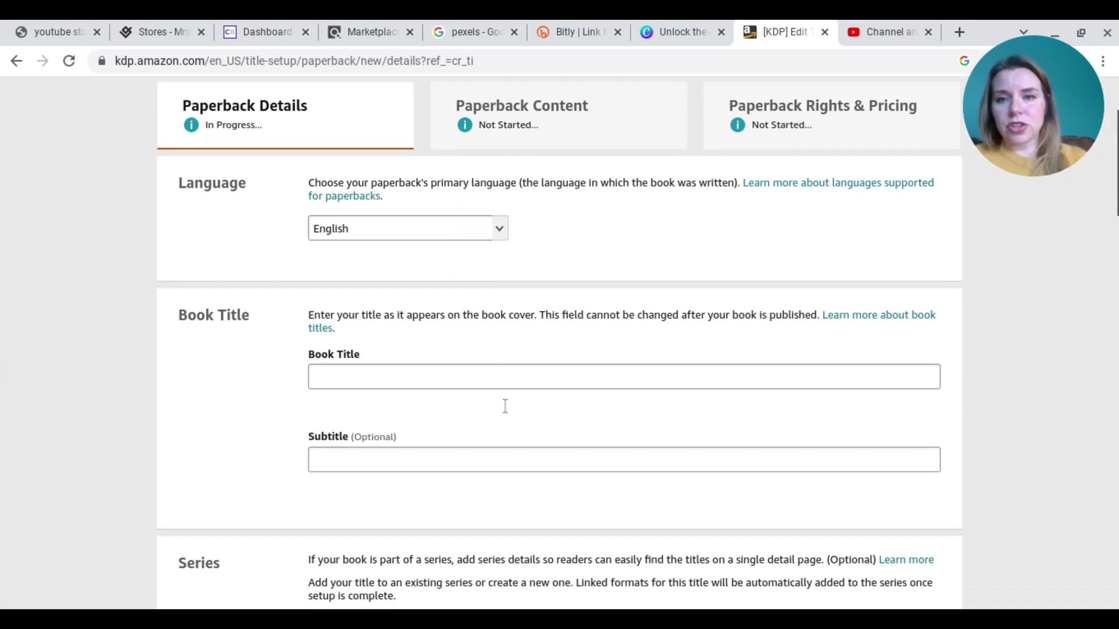
Step: Enter title 'Female Training Journal' and the weight, exercise, blood pressure, measurements and goals subtitle
left_click(505, 406)
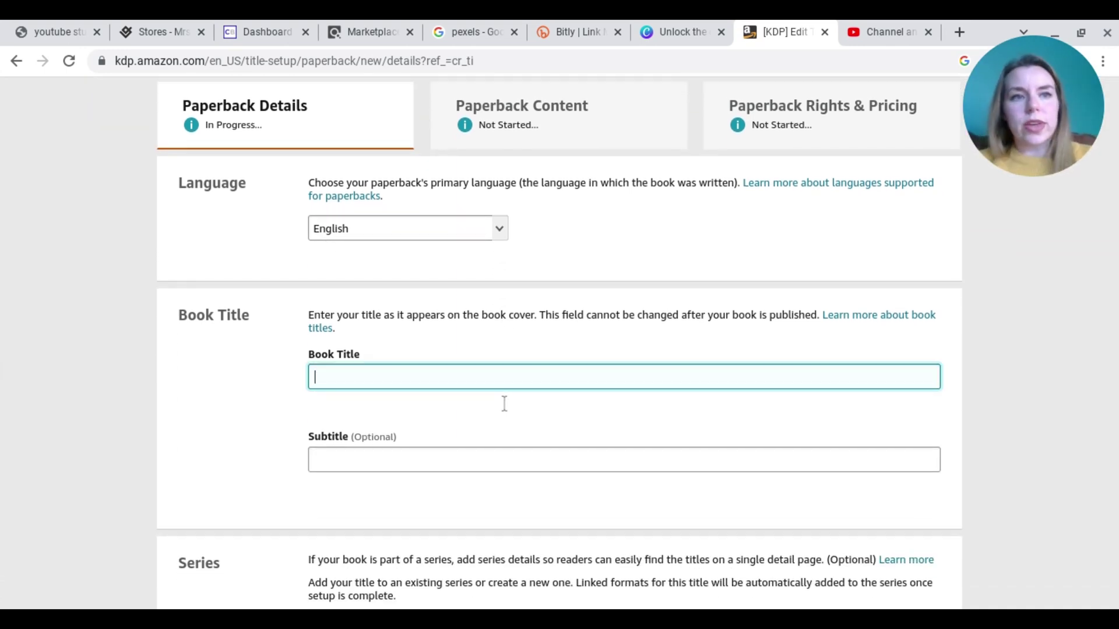
type("Female ")
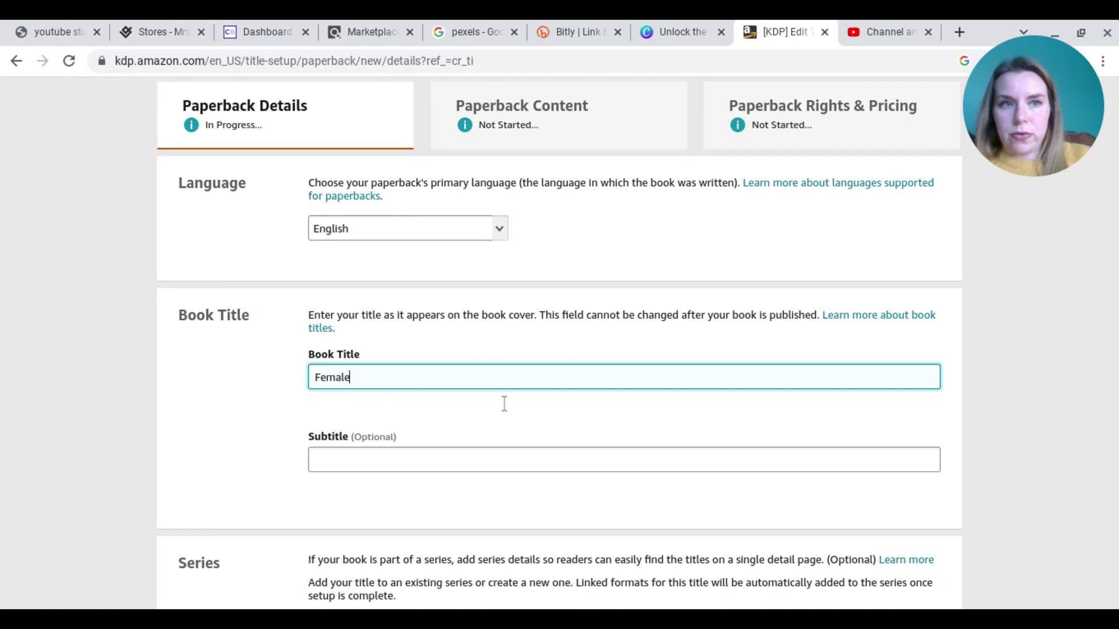
type("Training")
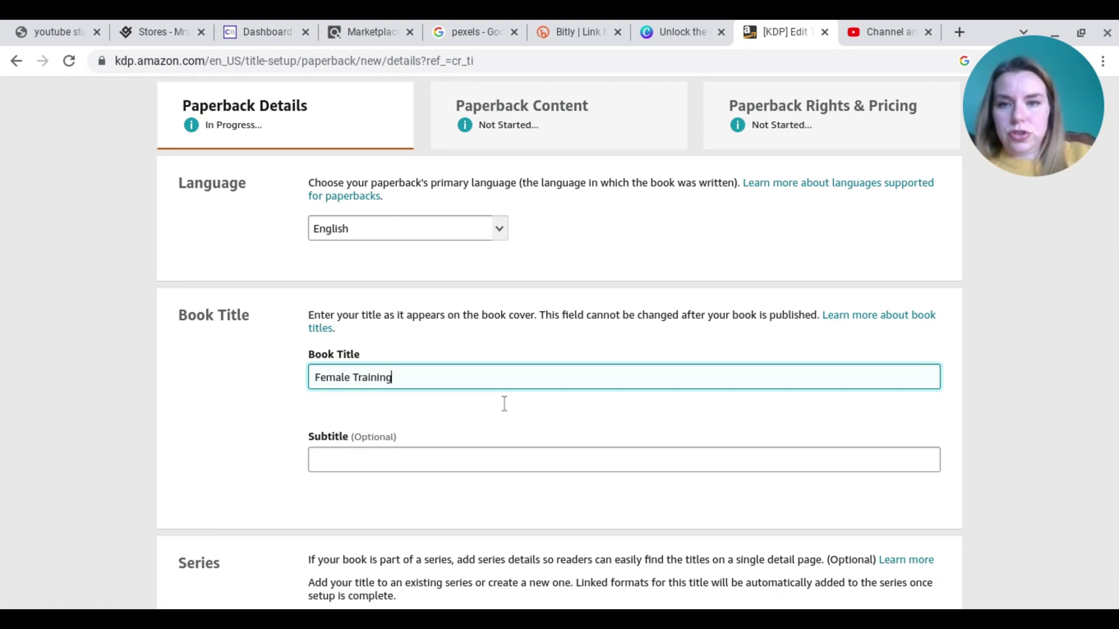
type(" Journal")
key("Tab")
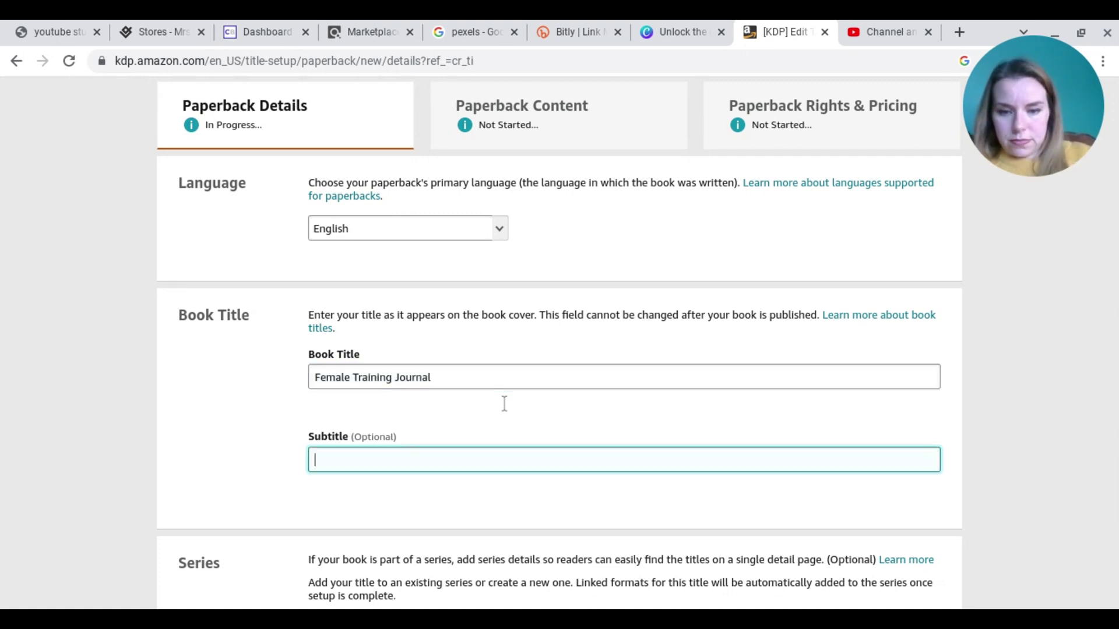
type("Weight")
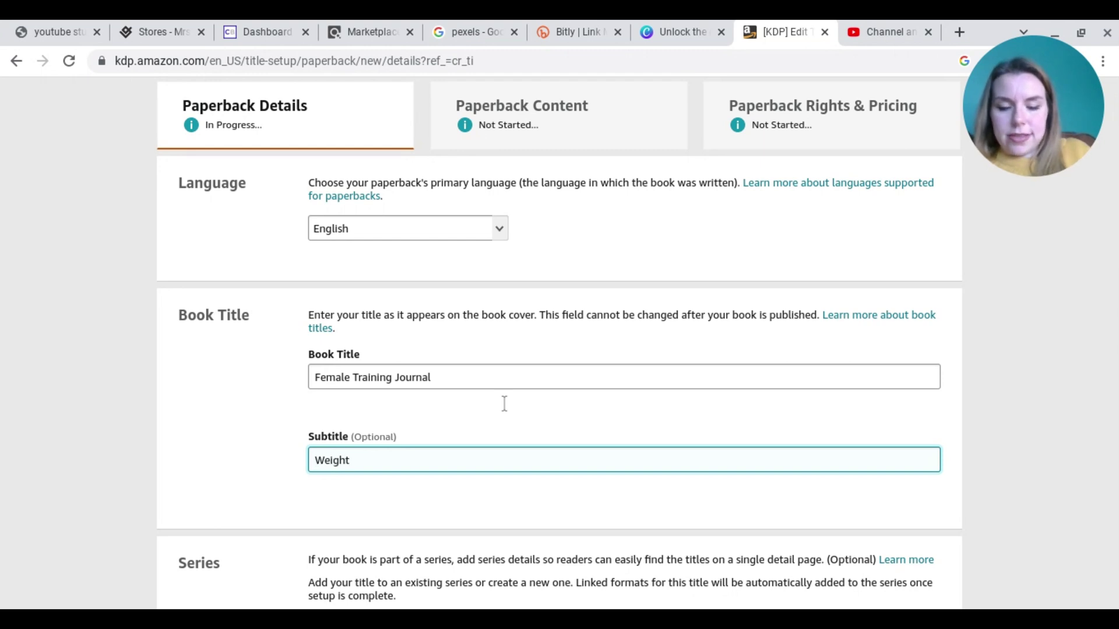
type(" track")
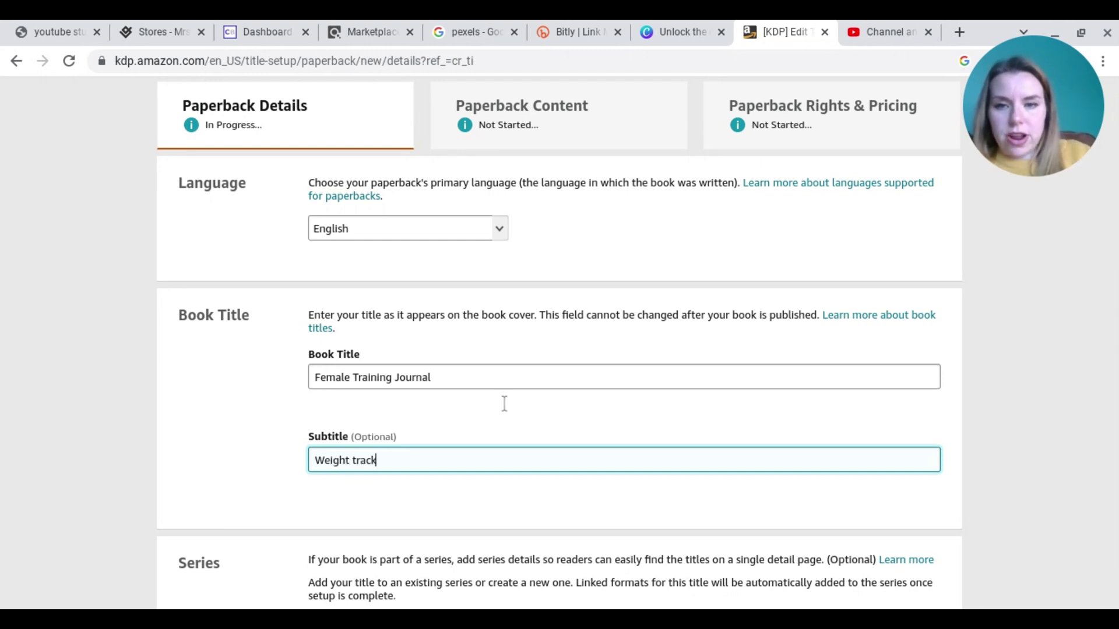
type("er, Exer")
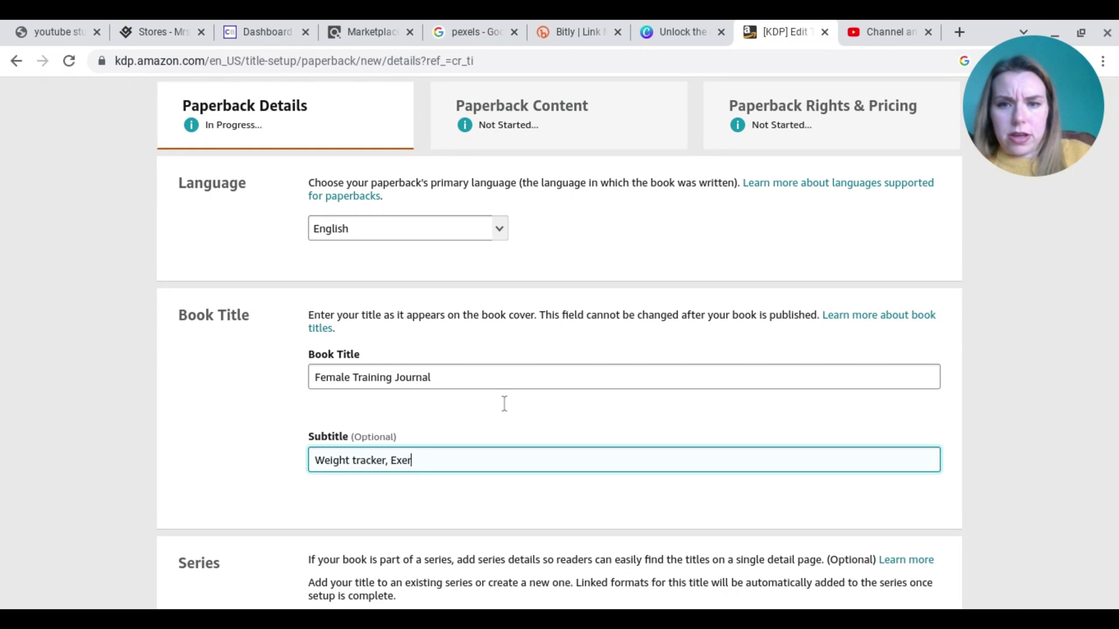
type("cise Log")
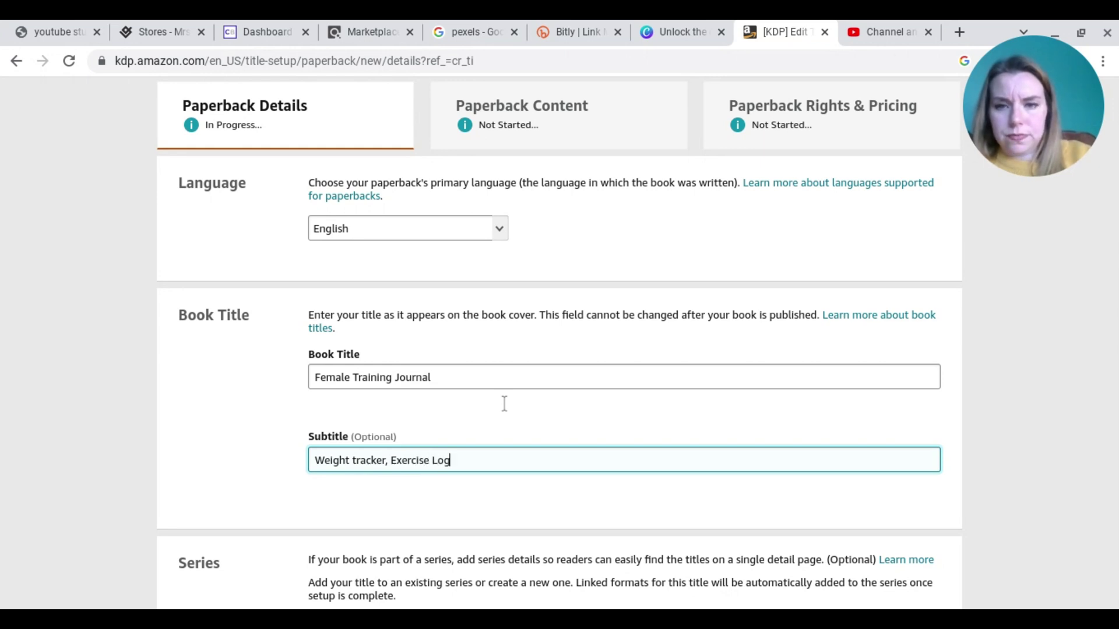
type(", Blood")
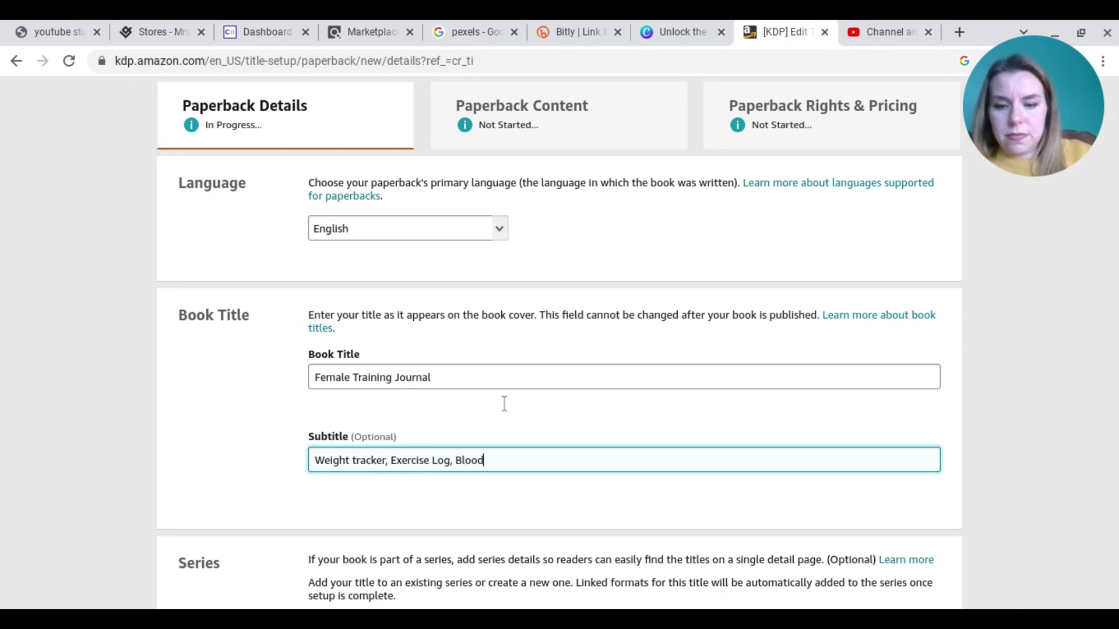
type(" Pressu")
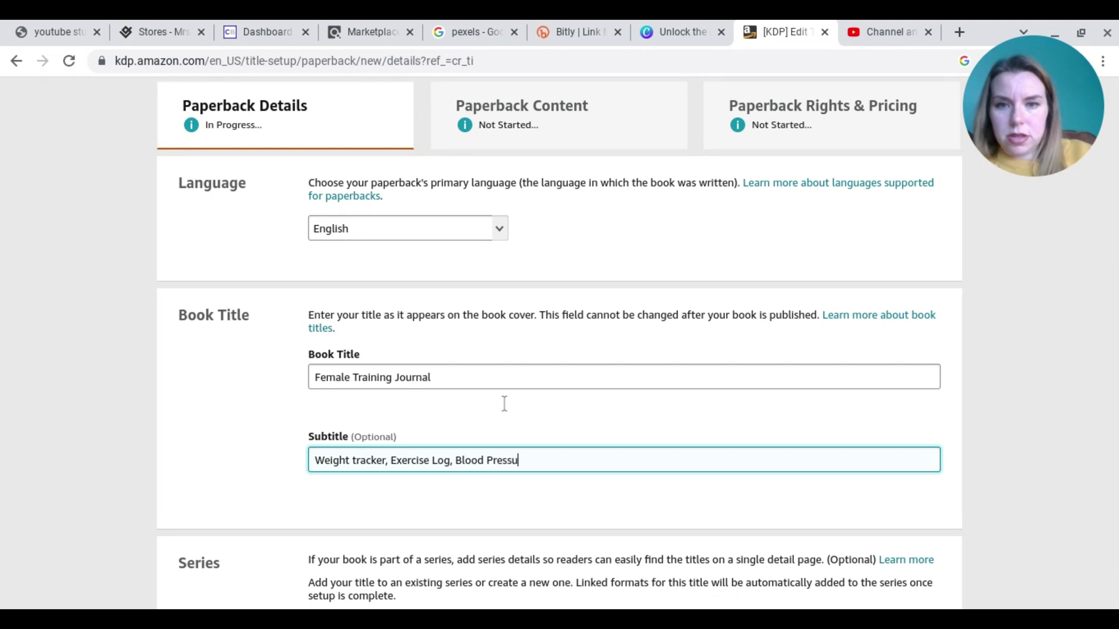
type("re Trac")
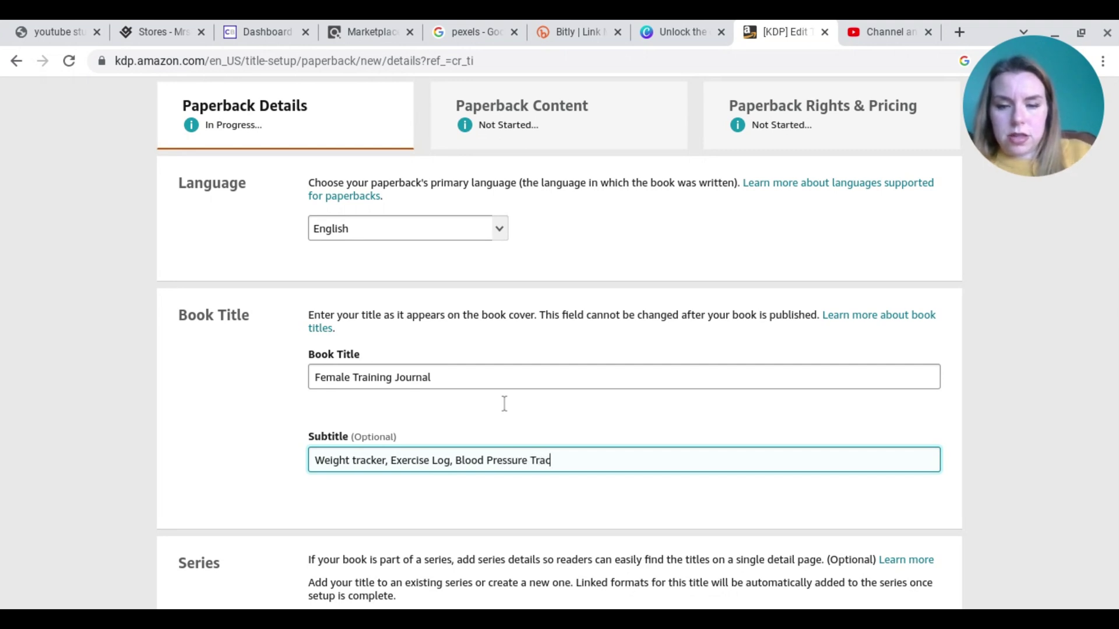
type("ker,")
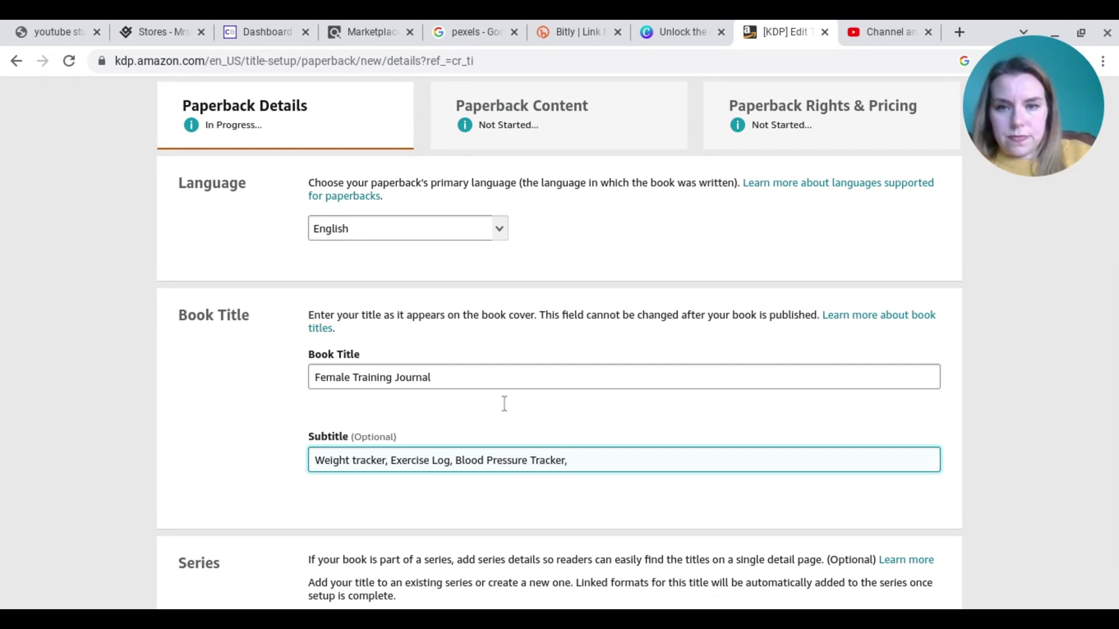
type(" Body ")
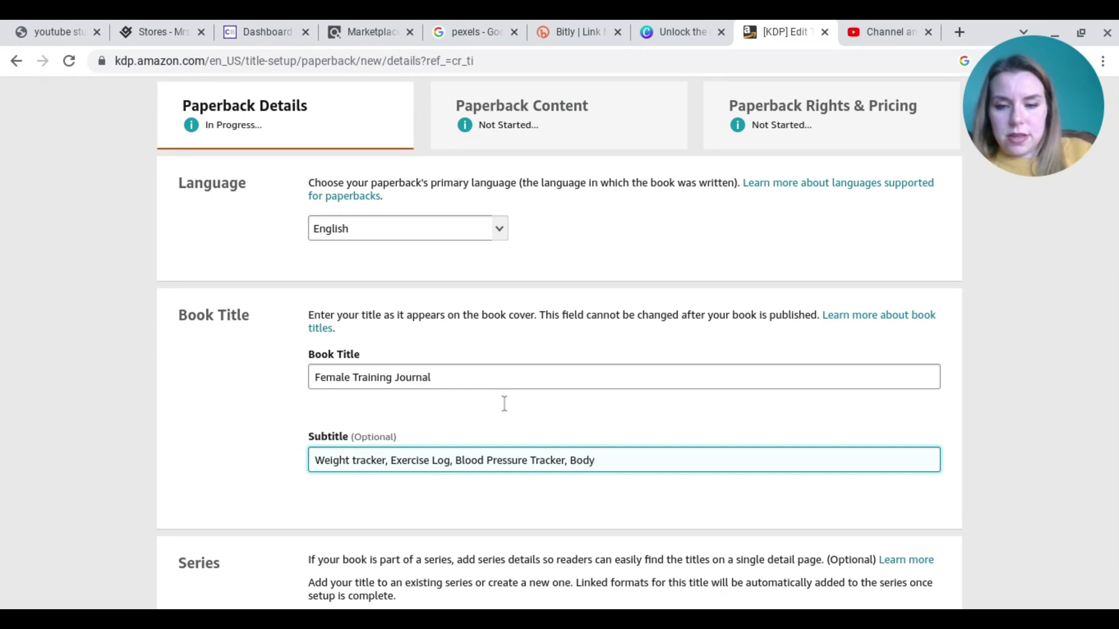
type("Measureman")
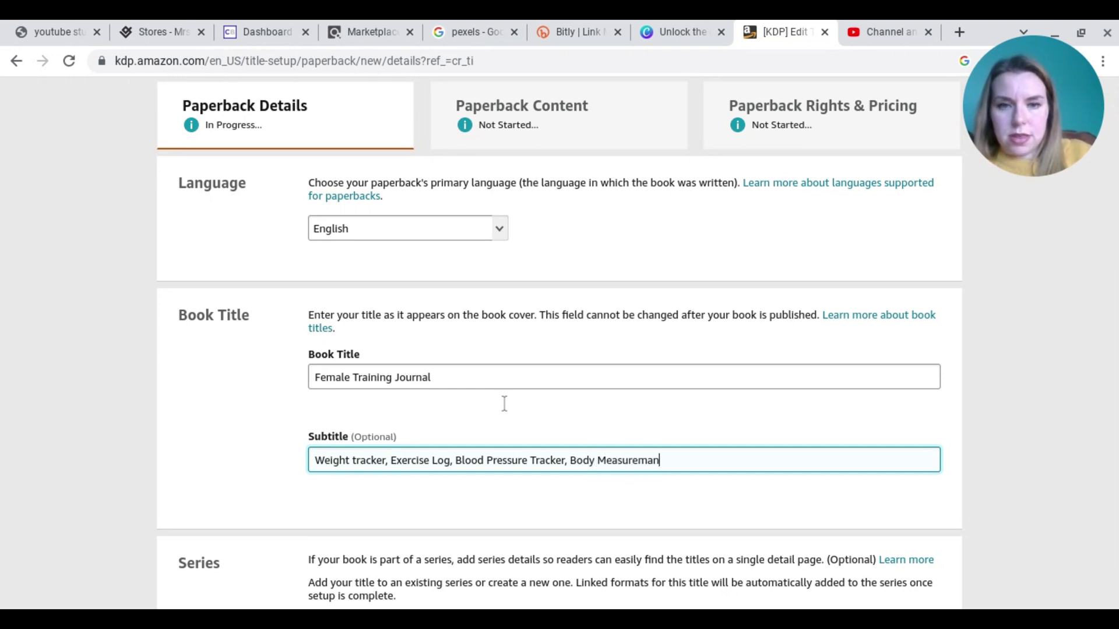
key("BackSpace")
key("BackSpace")
key("BackSpace")
type("ents")
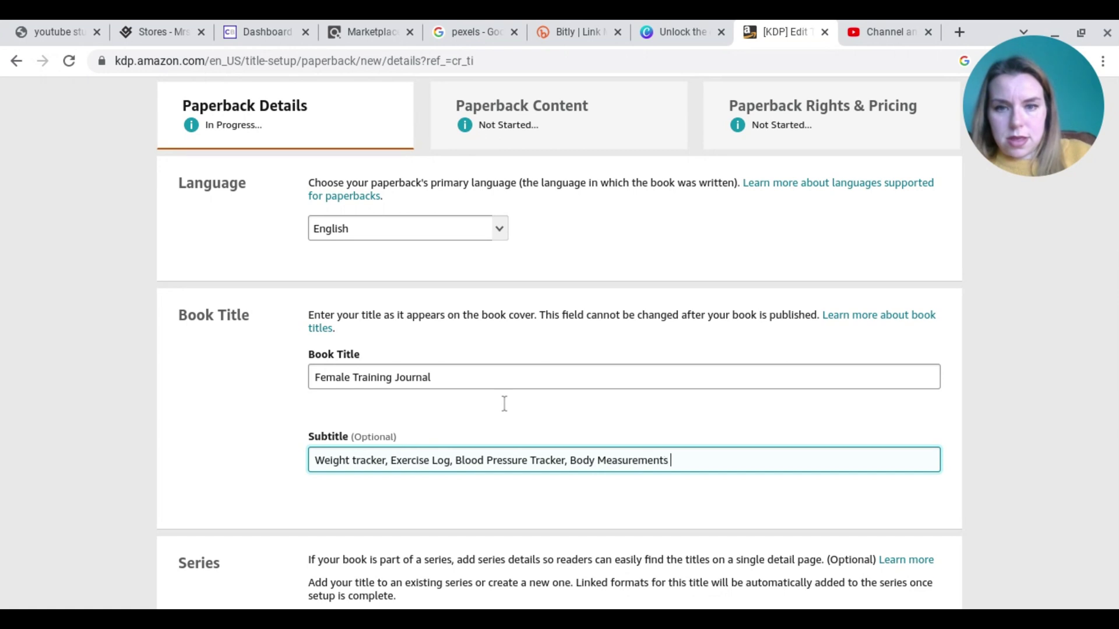
type("and G")
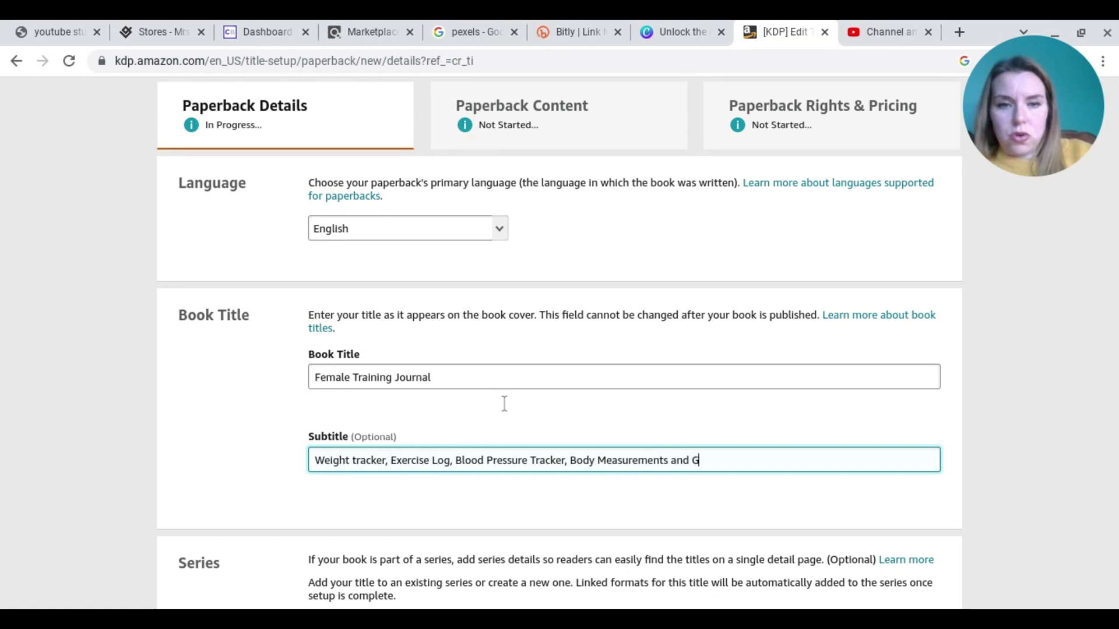
type("oals")
scroll(503, 404, "down", 1)
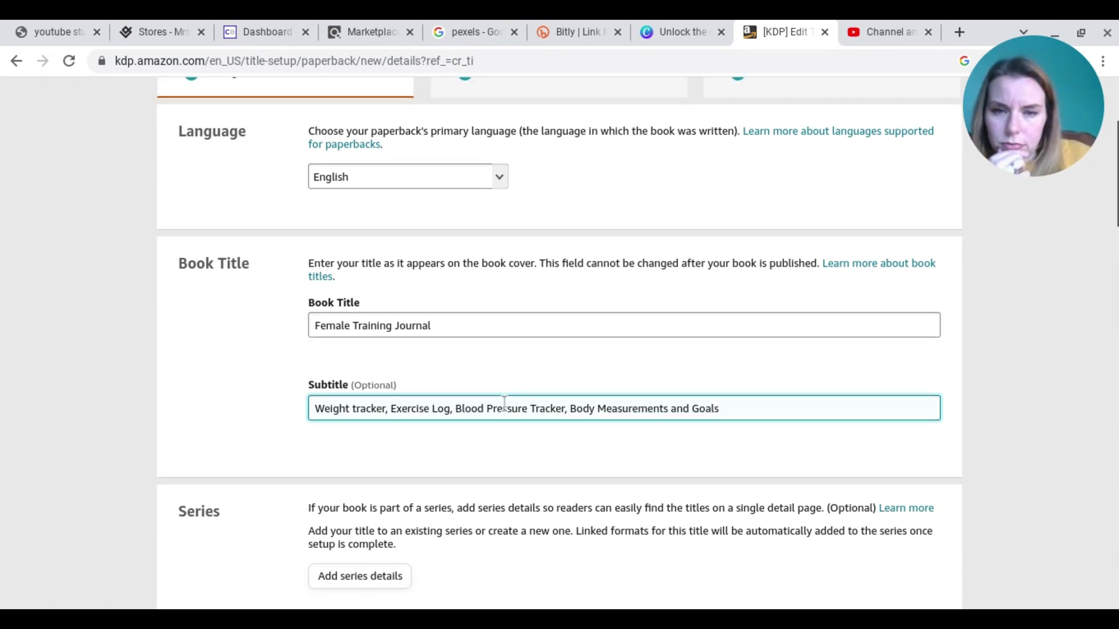
scroll(504, 404, "down", 2)
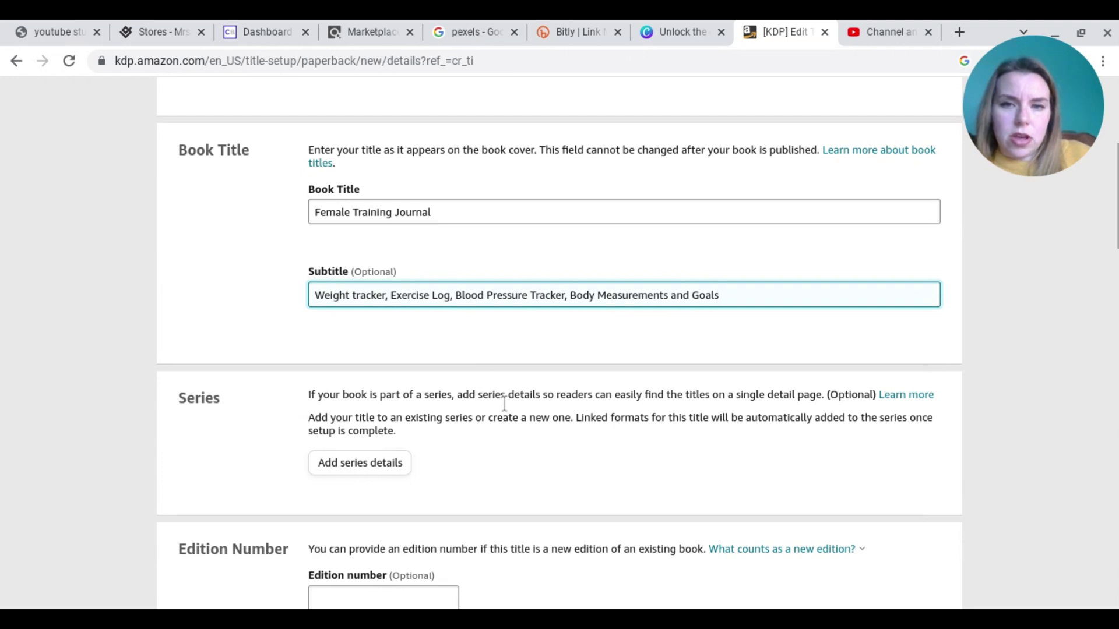
scroll(504, 405, "down", 1)
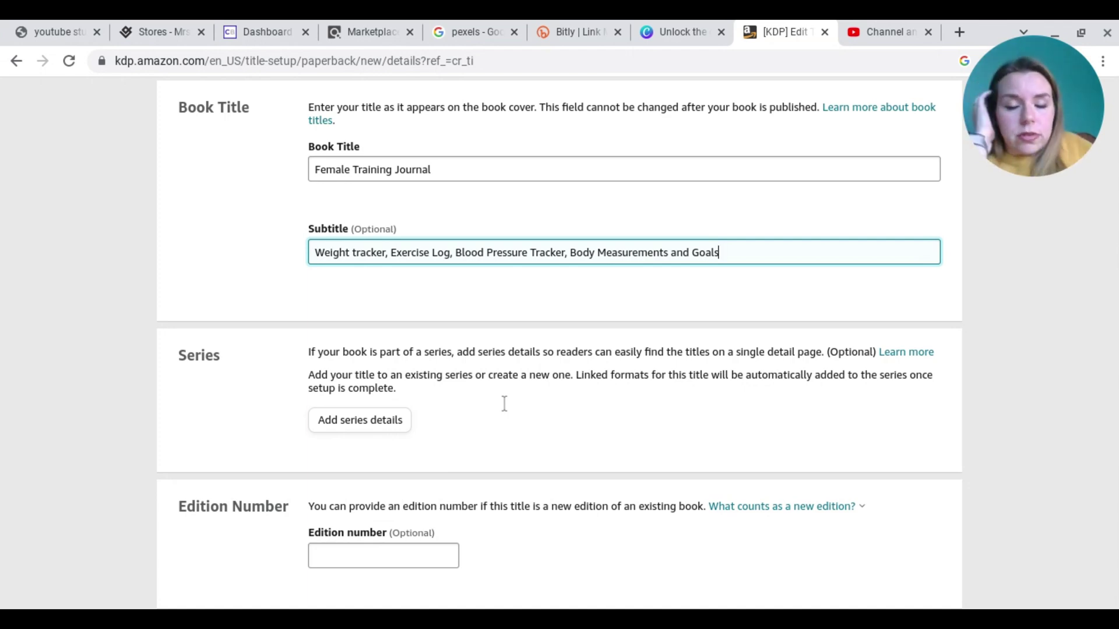
scroll(504, 402, "down", 2)
scroll(504, 403, "down", 2)
Step: Enter the author as last name 'Journal' and first name 'Fitness'
left_click(700, 317)
type("Journal")
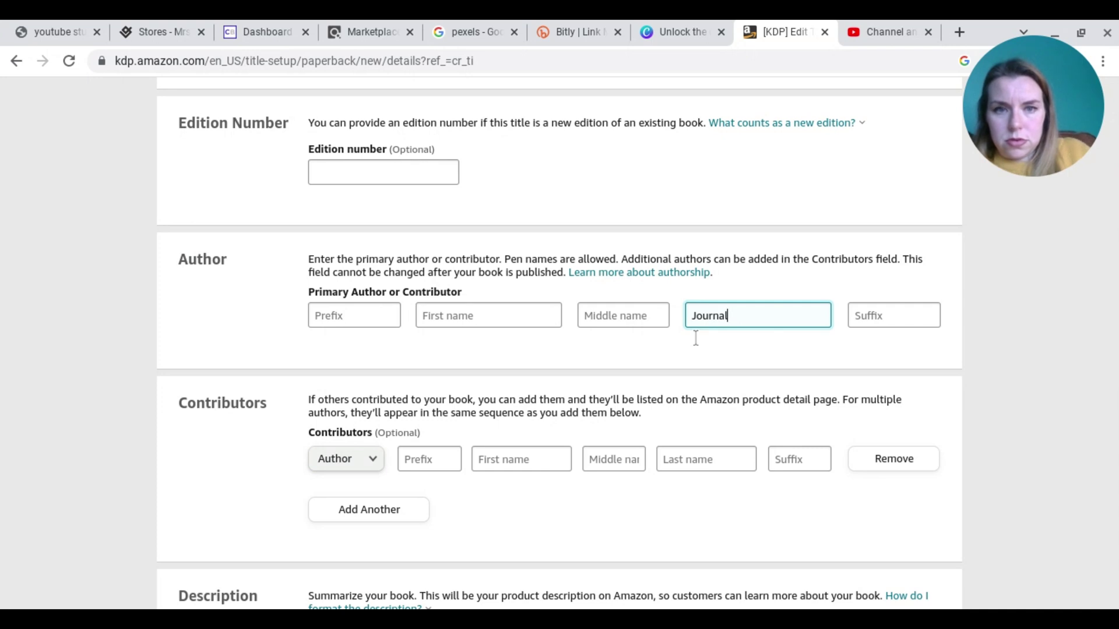
left_click(509, 319)
type("Fit")
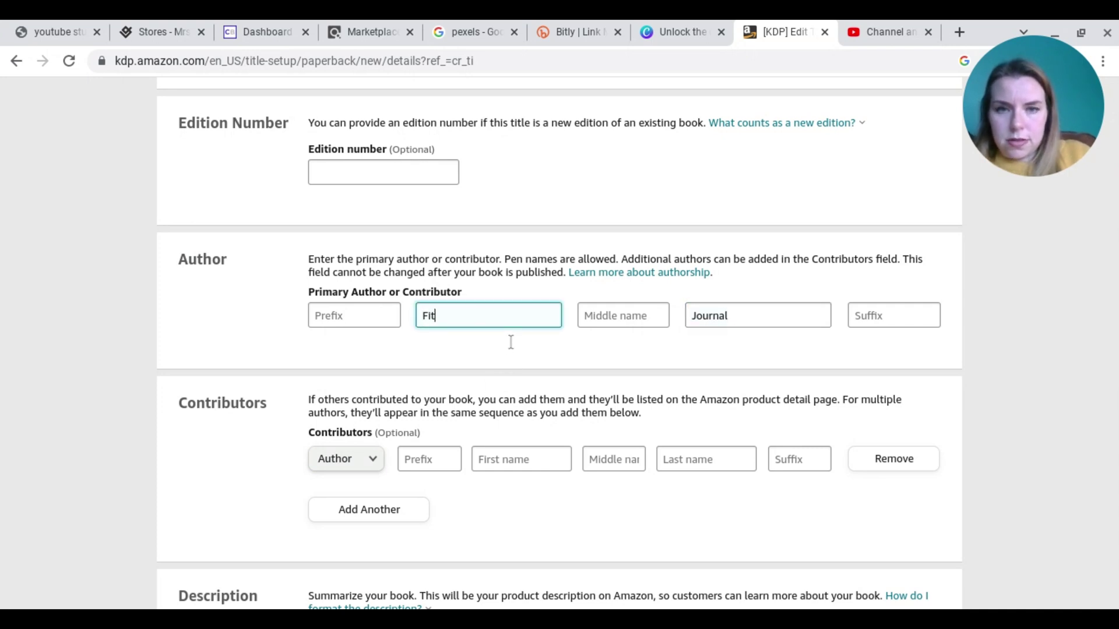
type("ness")
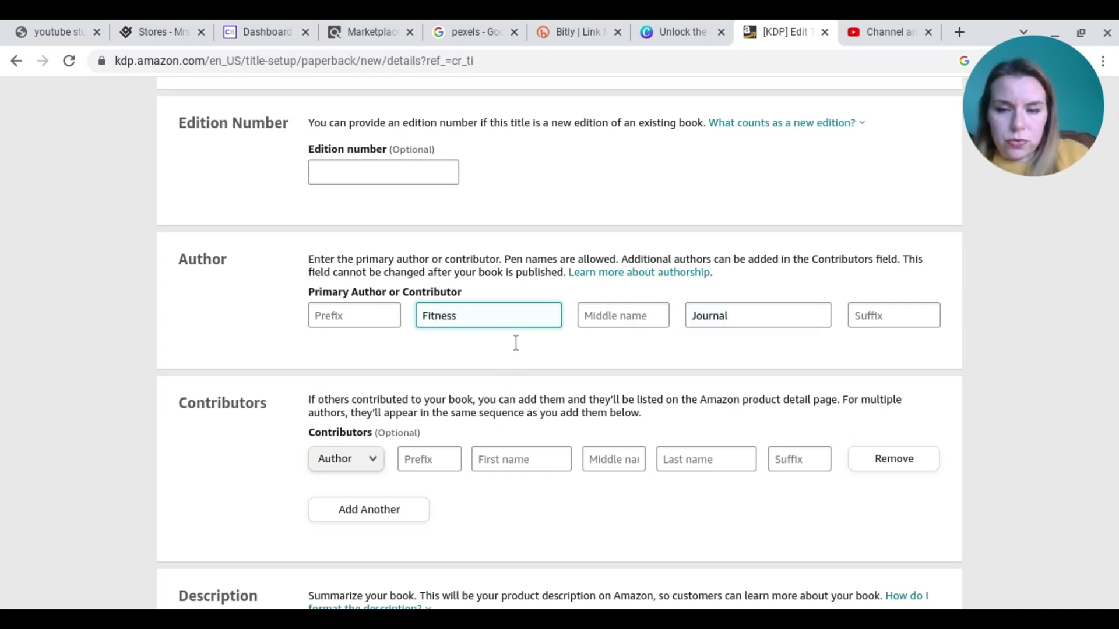
scroll(662, 402, "down", 1)
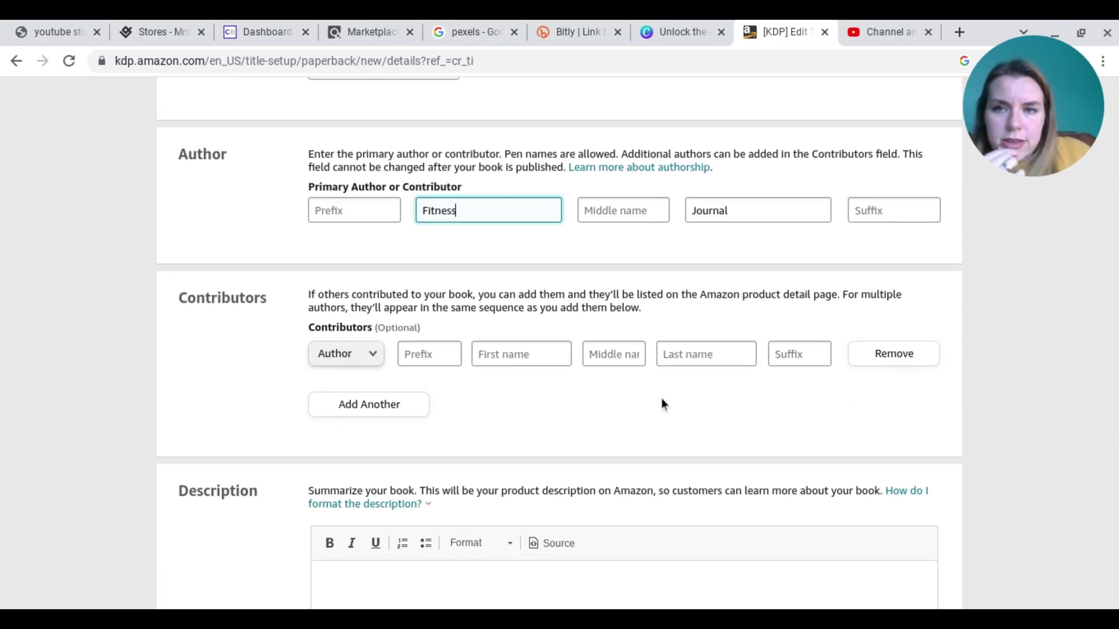
scroll(662, 398, "down", 2)
Step: Write the training-goals description ending 'This will help you meet your new year goals.'
left_click(661, 398)
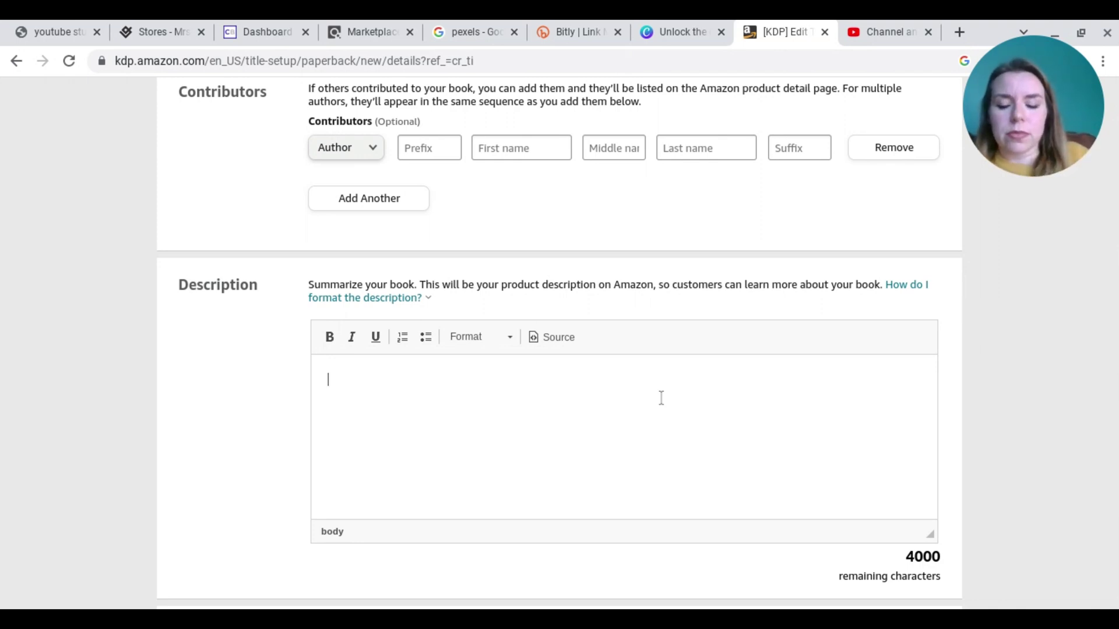
type("This new")
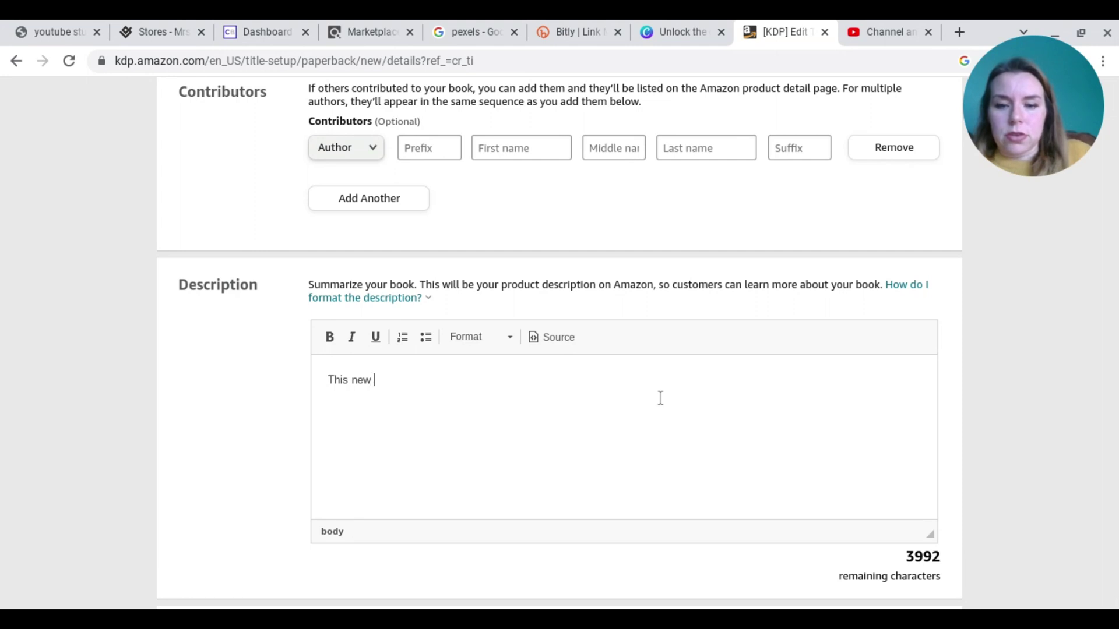
type(" year")
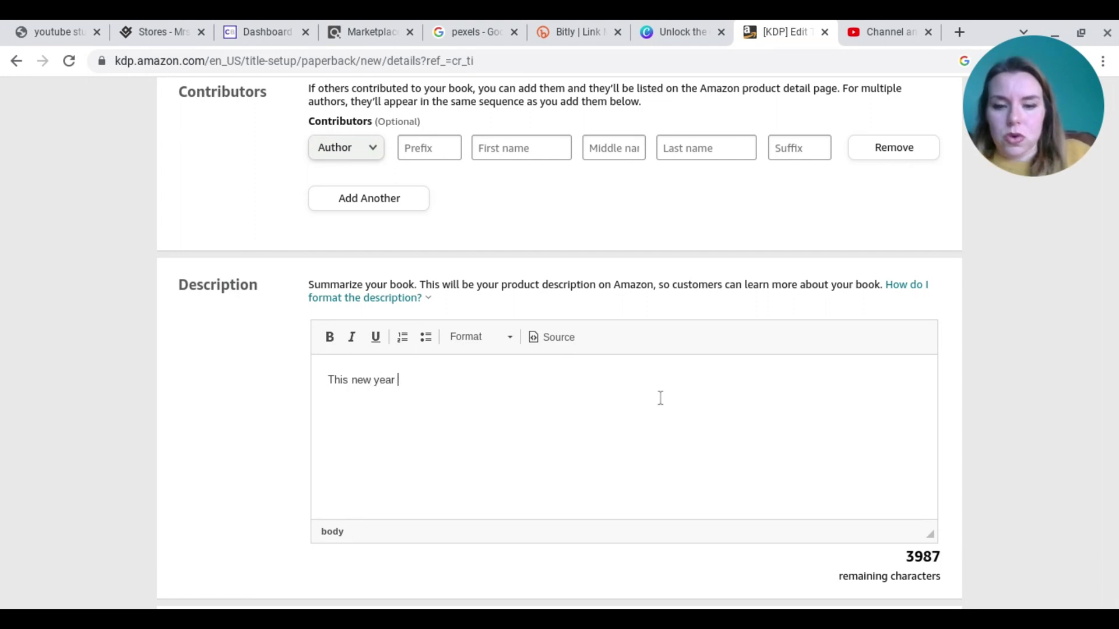
type(" optimise you")
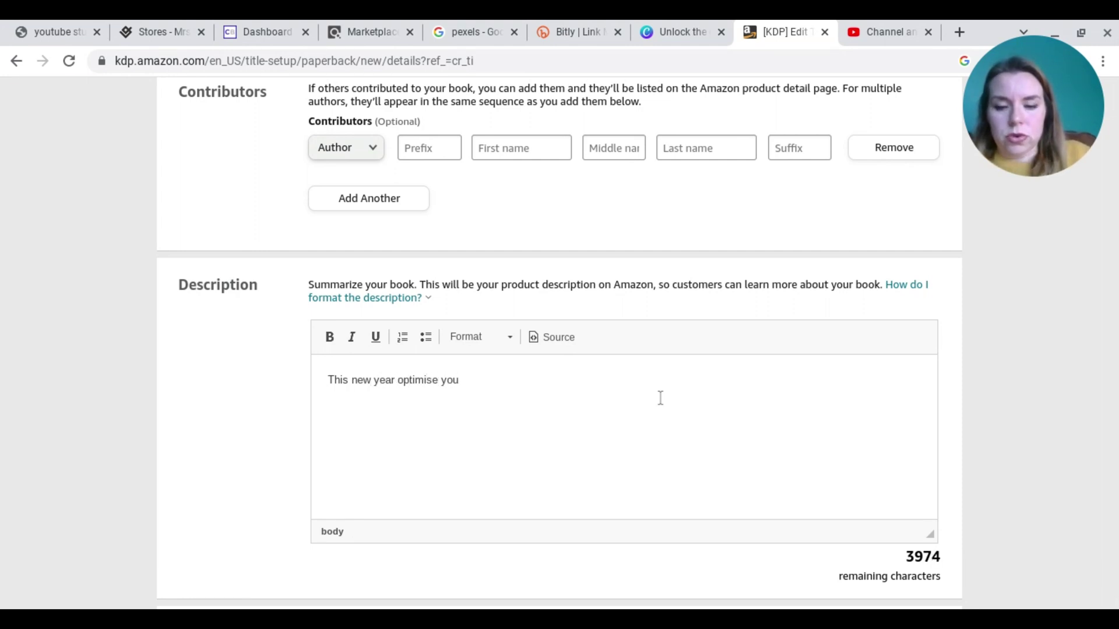
type("r training")
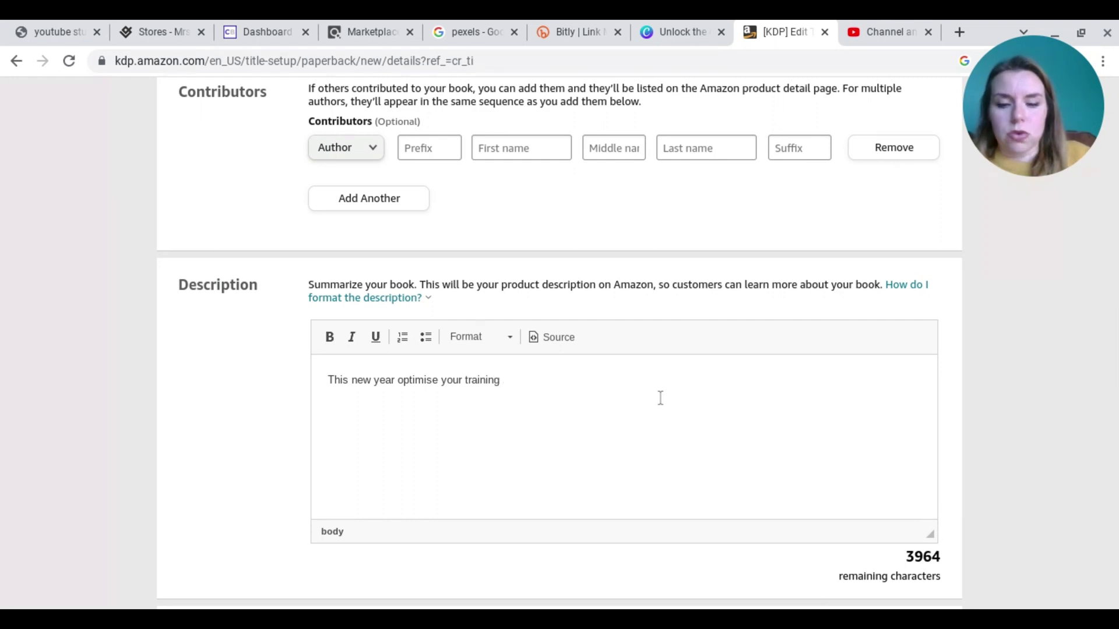
type(" goals and trs")
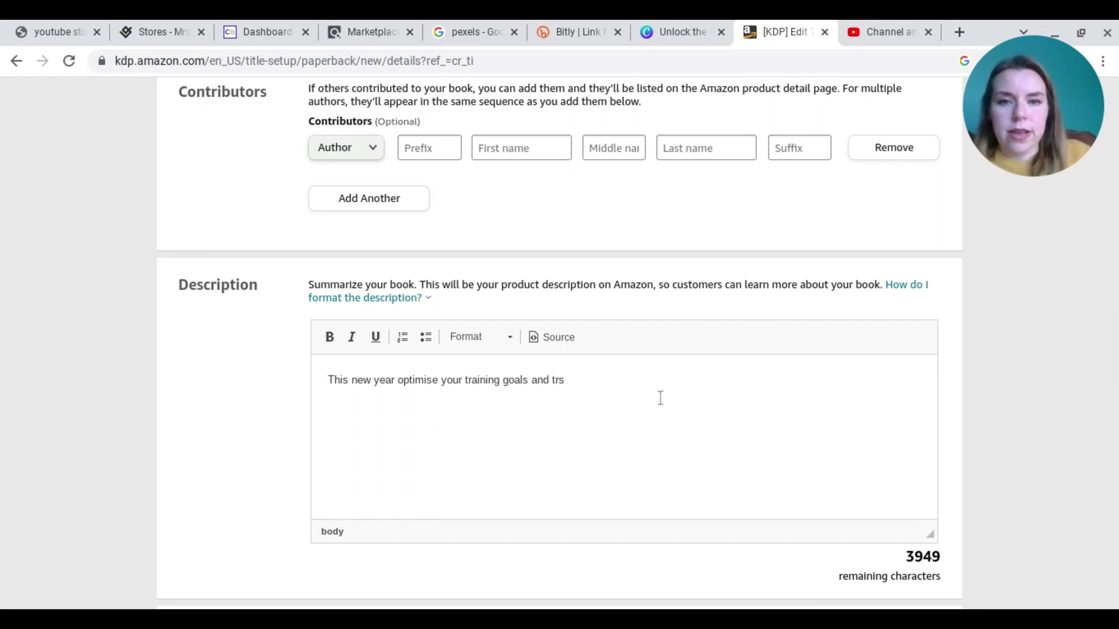
key("BackSpace")
type("ack your ")
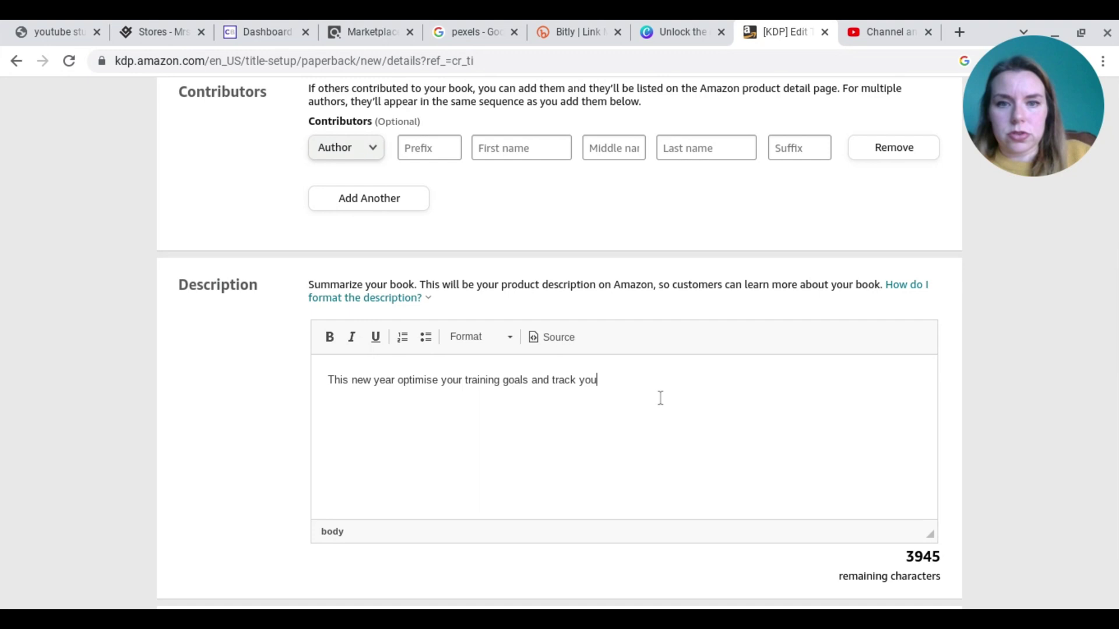
type("progress")
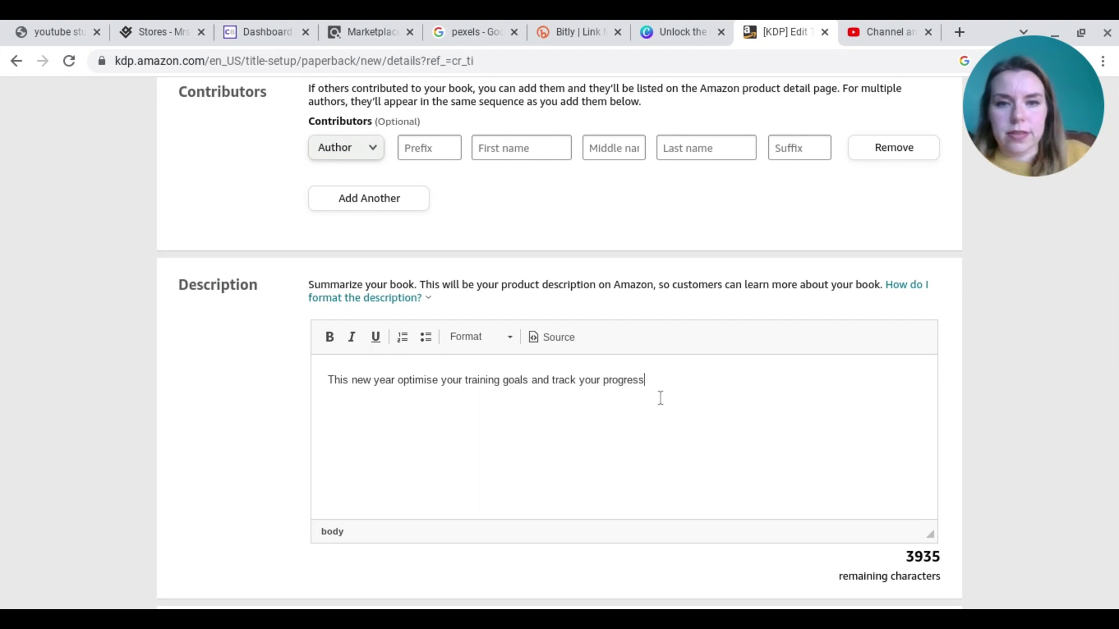
type(" as your")
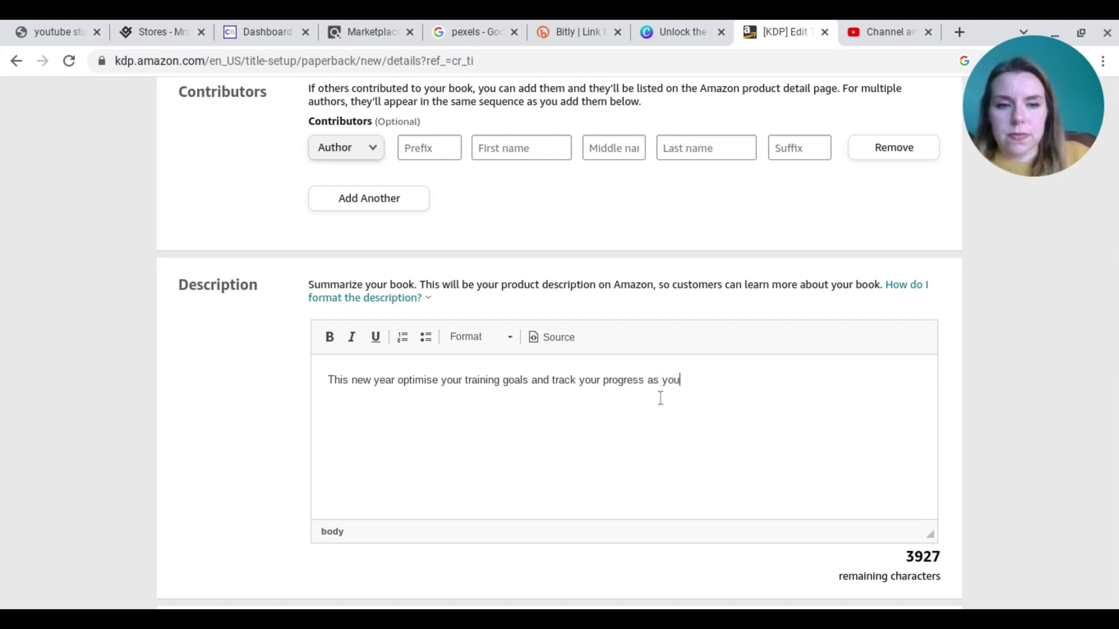
type("exercise")
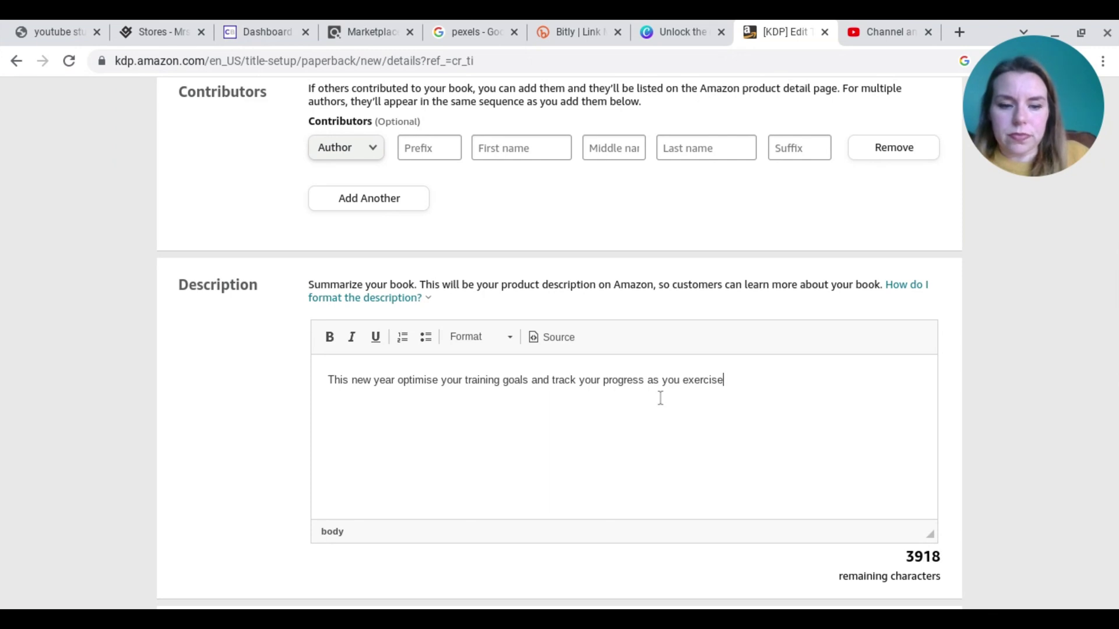
type(". This is")
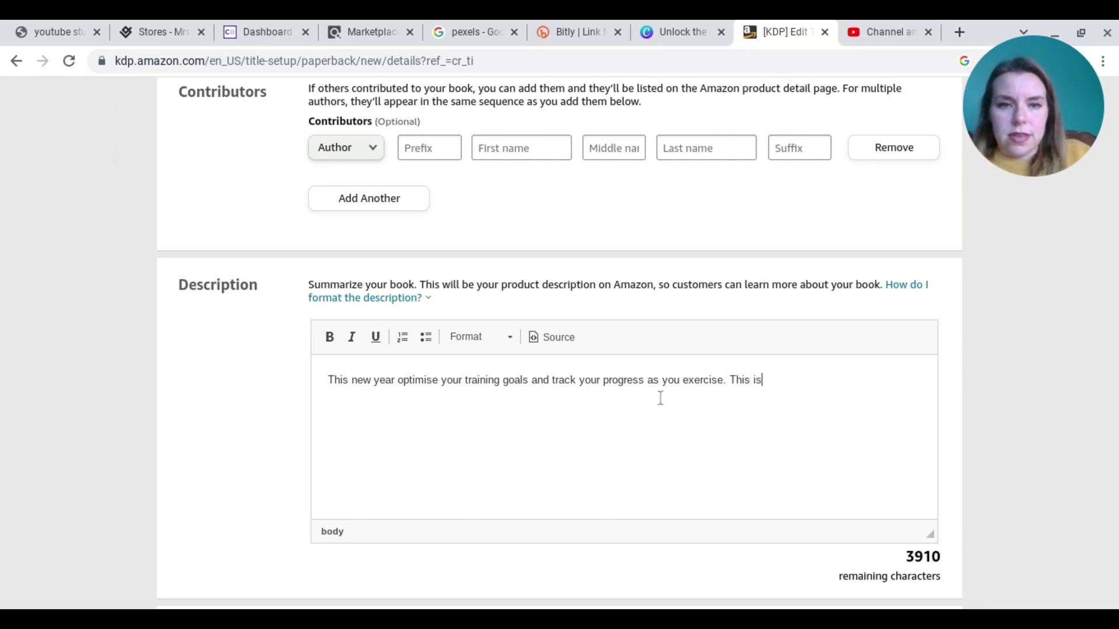
type(" the  ulti")
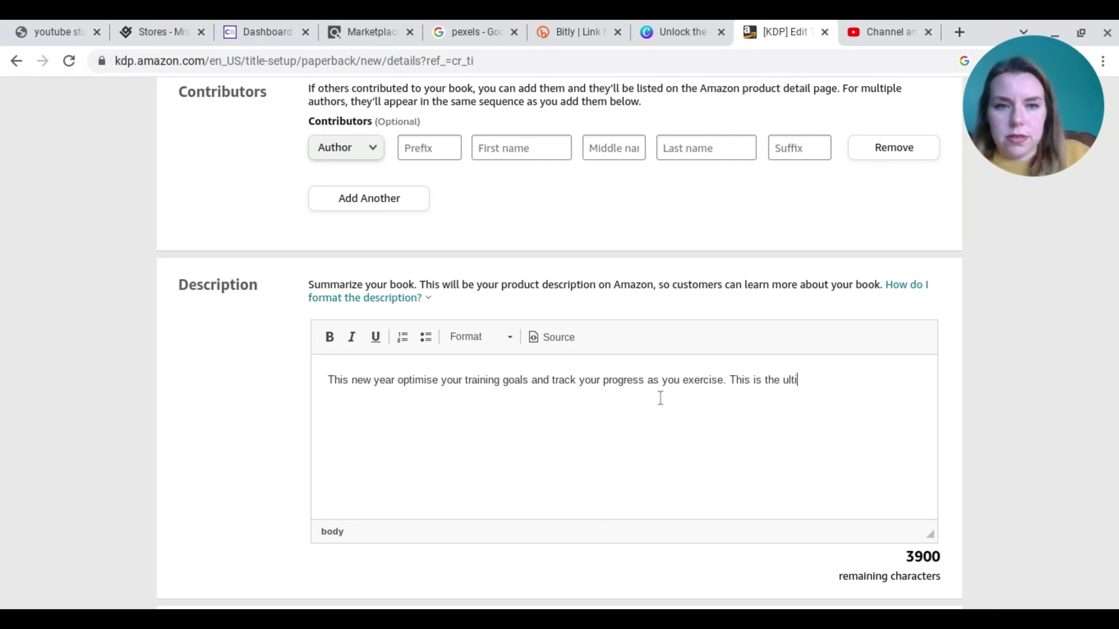
type("ma")
type("te traini")
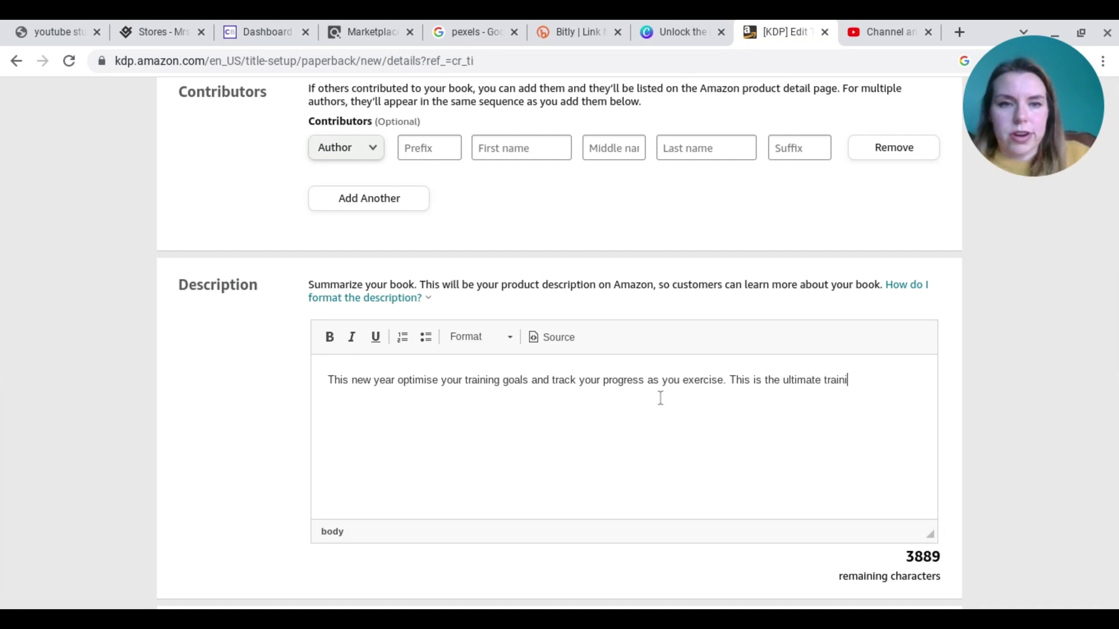
type("ng journal")
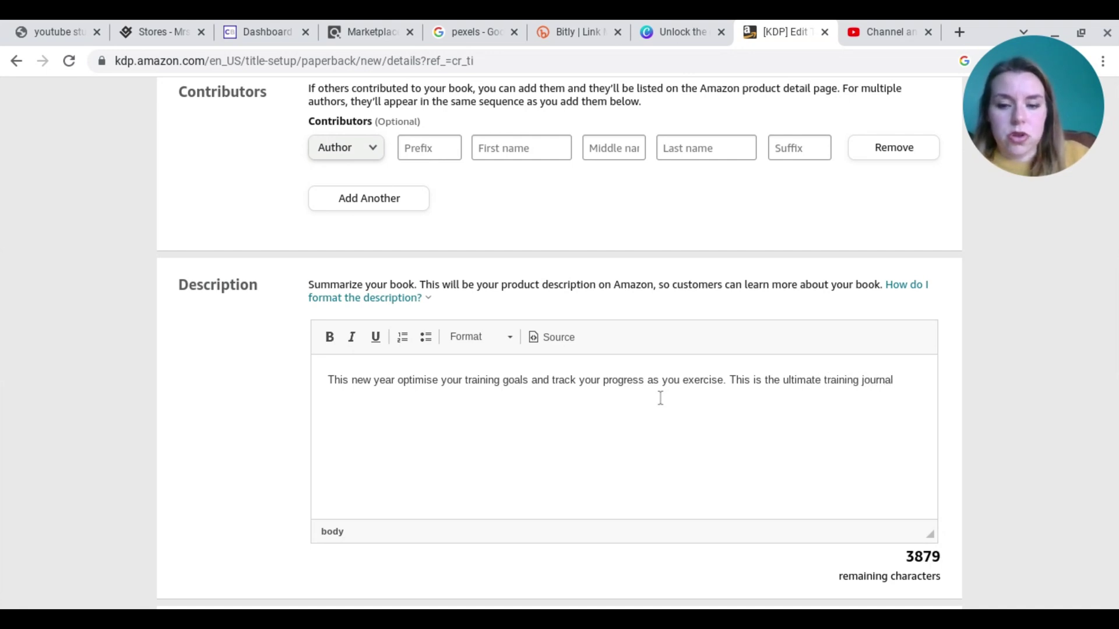
type(" whereyou")
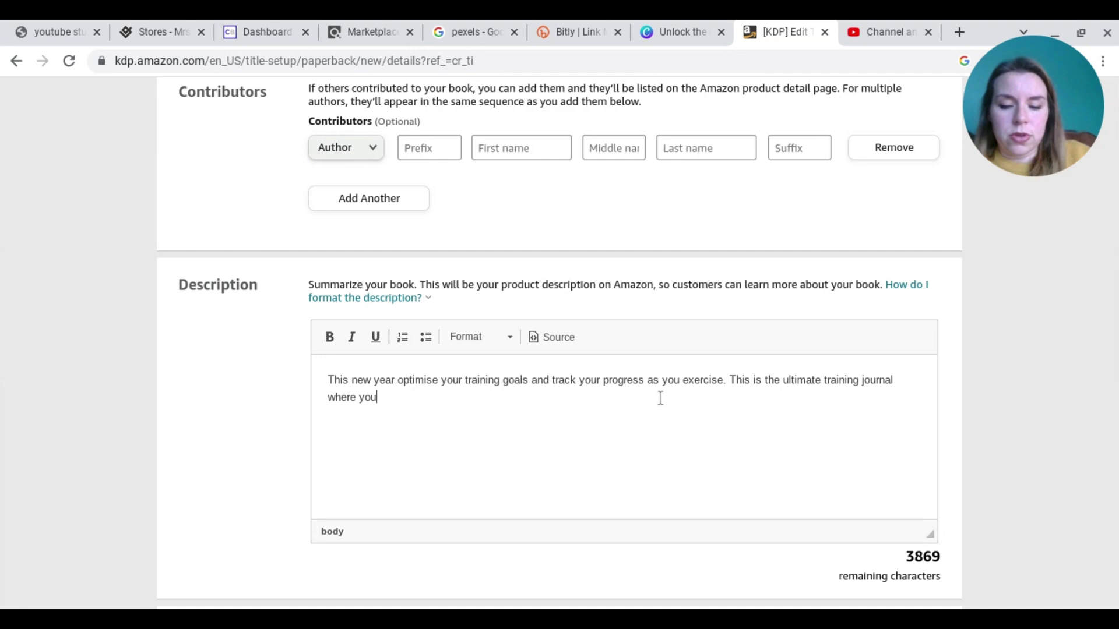
type(" can log")
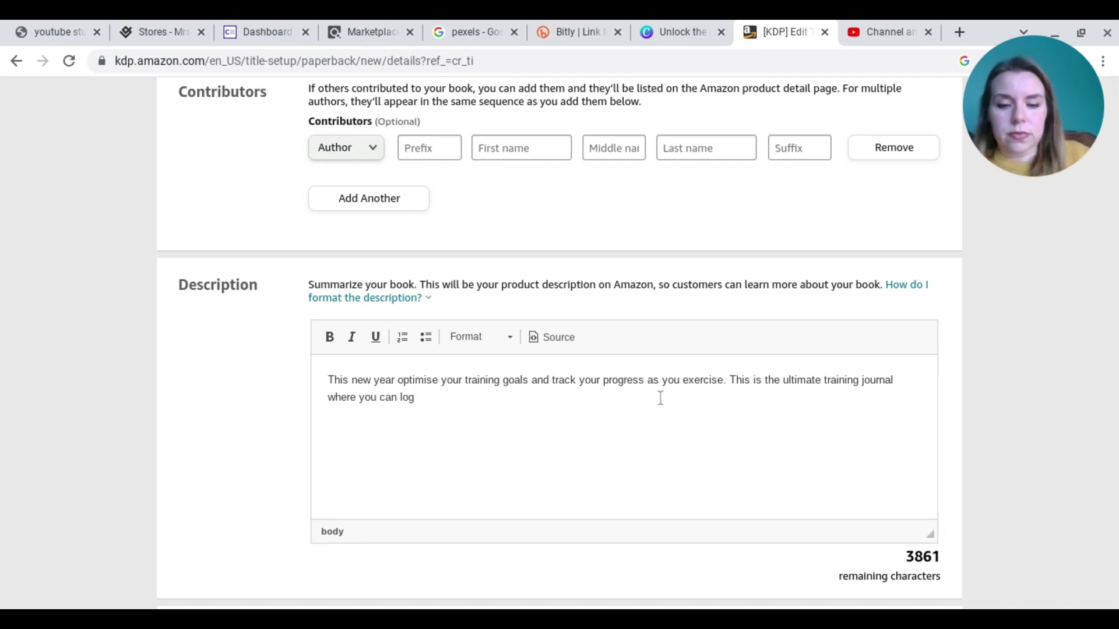
type(" your ")
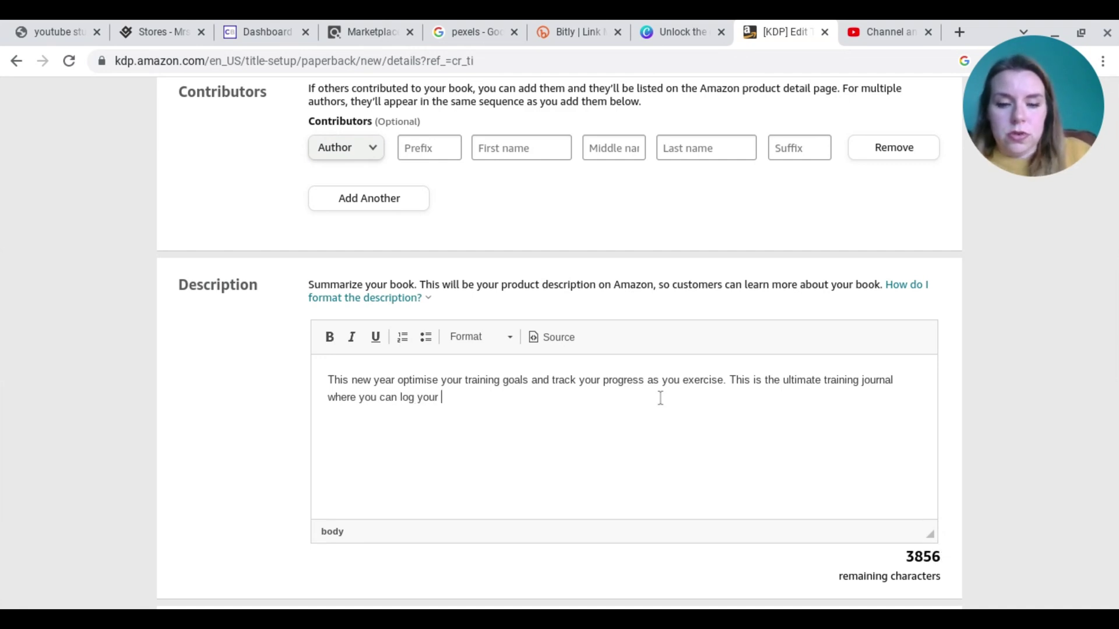
type("body measure")
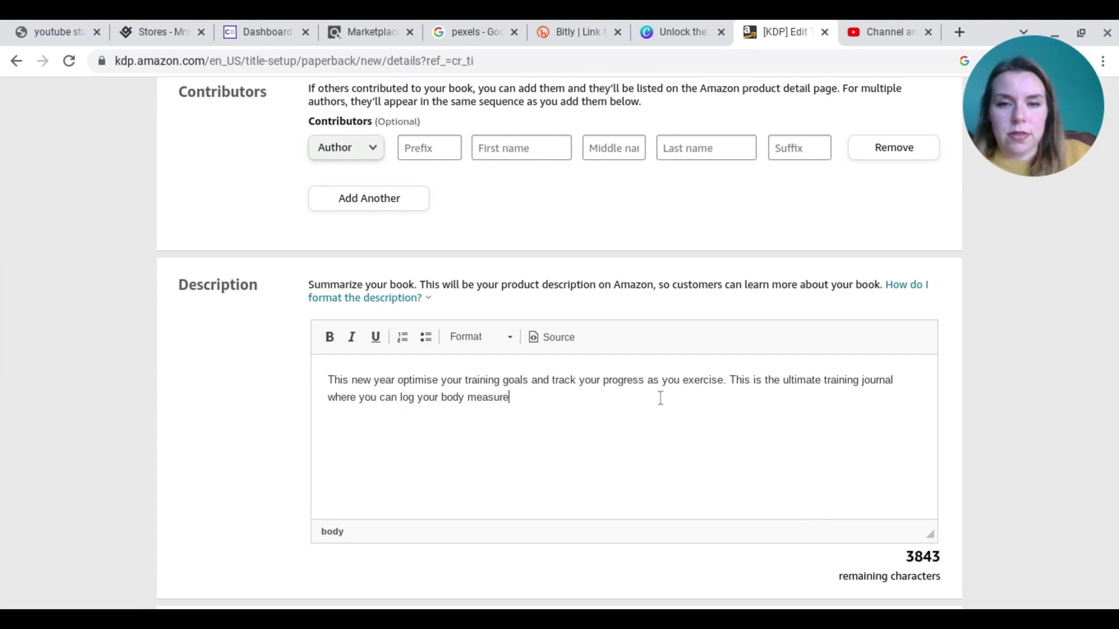
type("me")
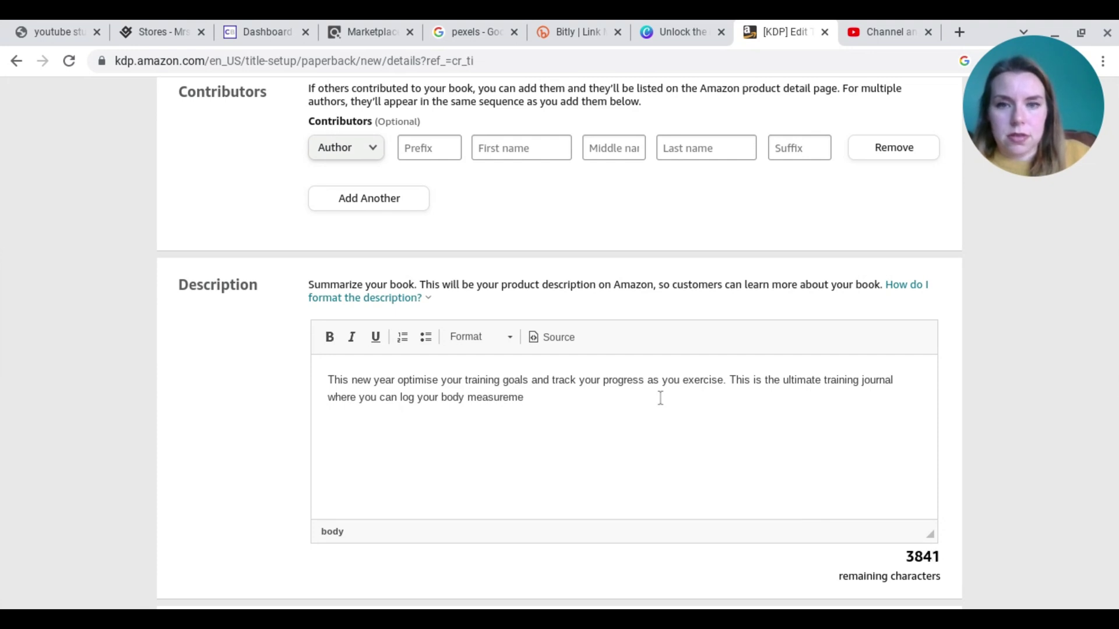
type("nts, weg")
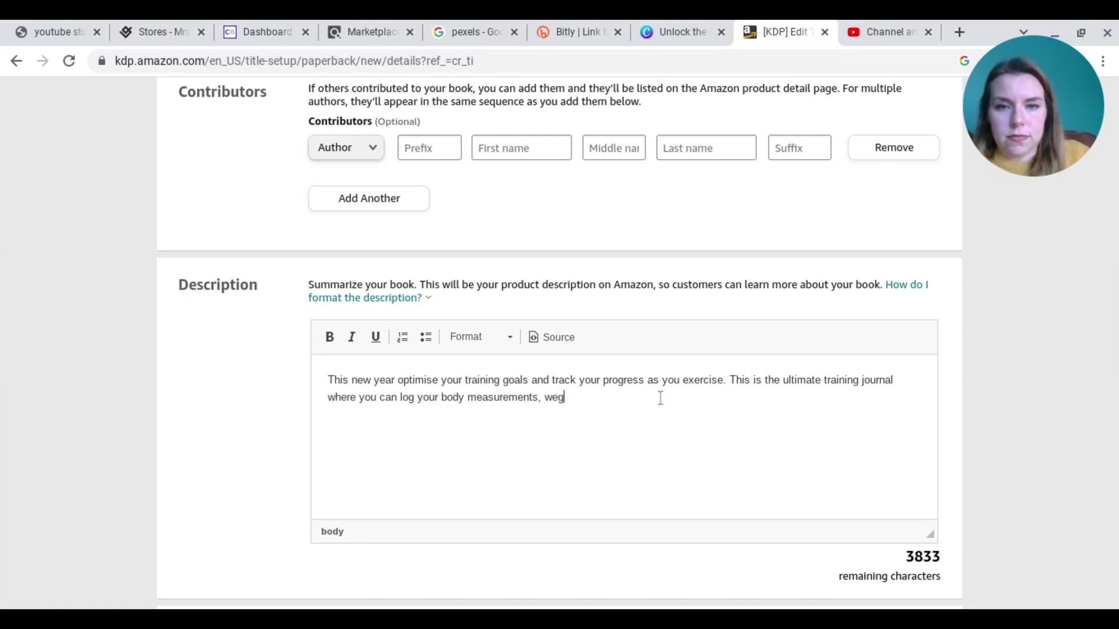
key("BackSpace")
type("ight ")
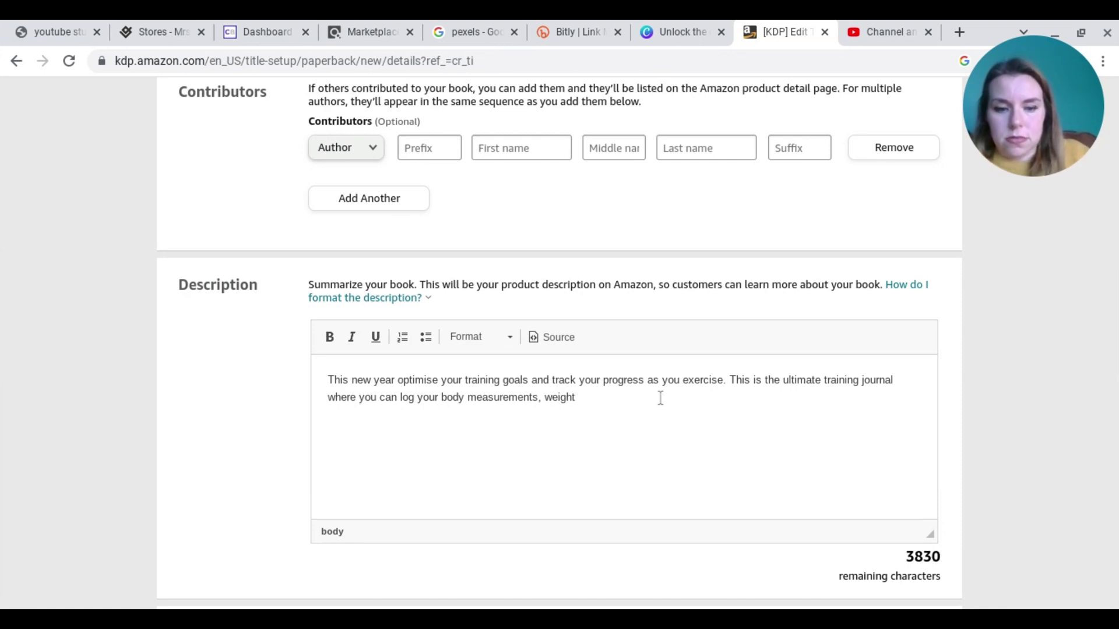
type(", blood")
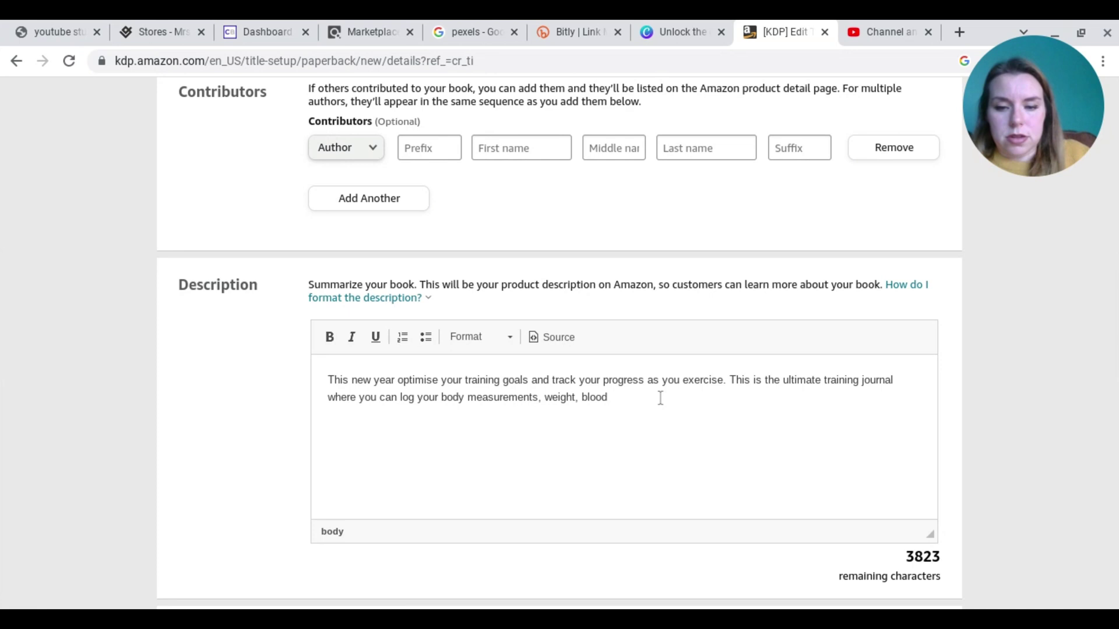
type("press")
key("BackSpace")
key("BackSpace")
key("BackSpace")
key("BackSpace")
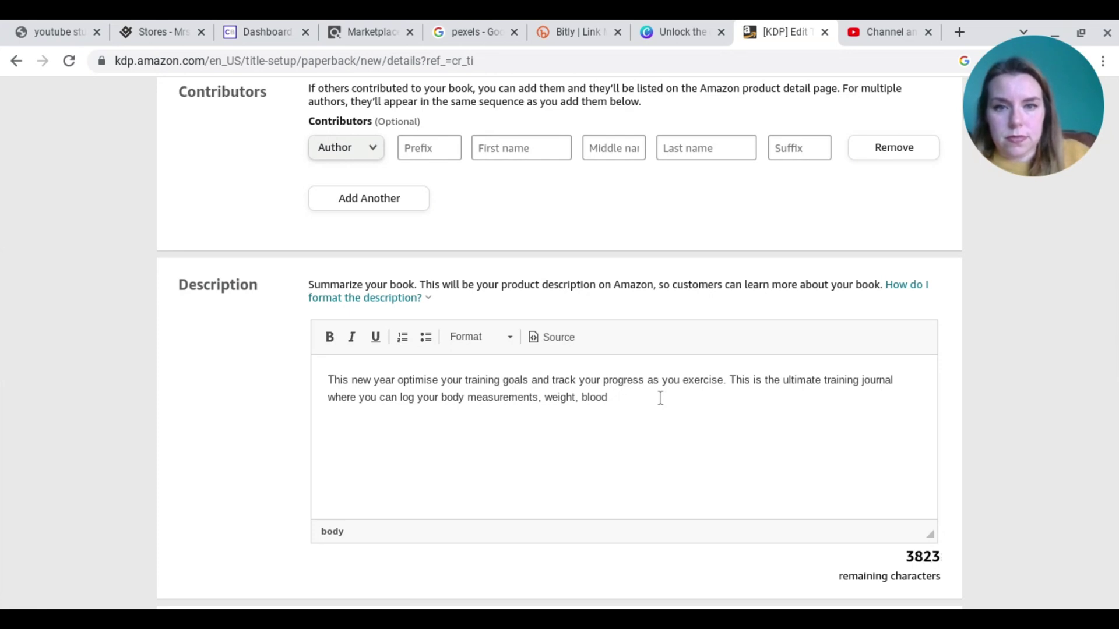
type("prese")
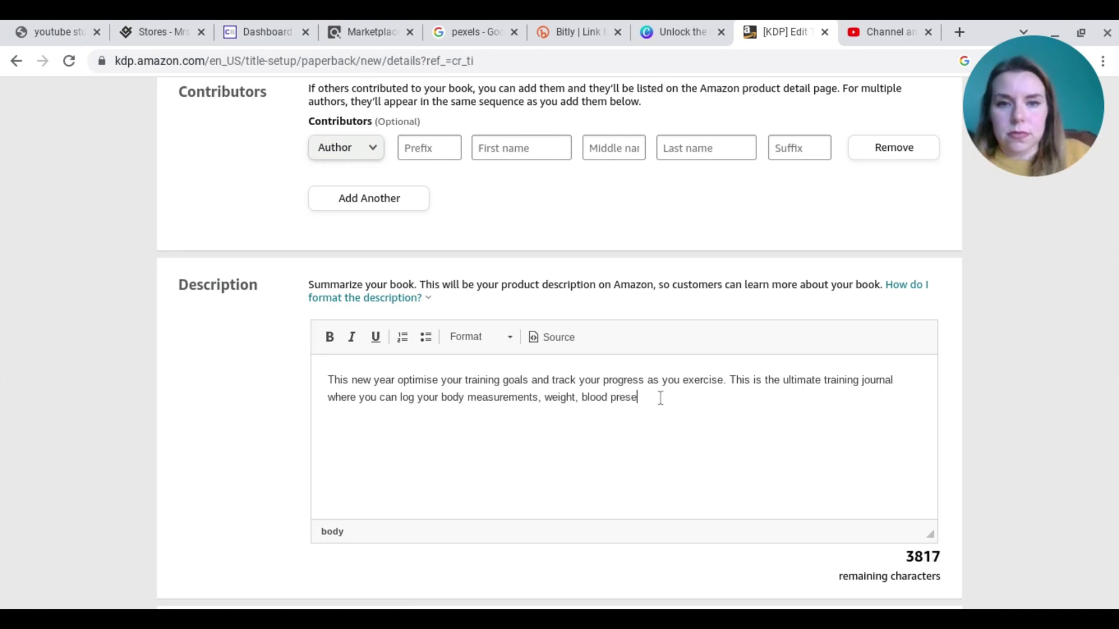
key("BackSpace")
type("sure and ")
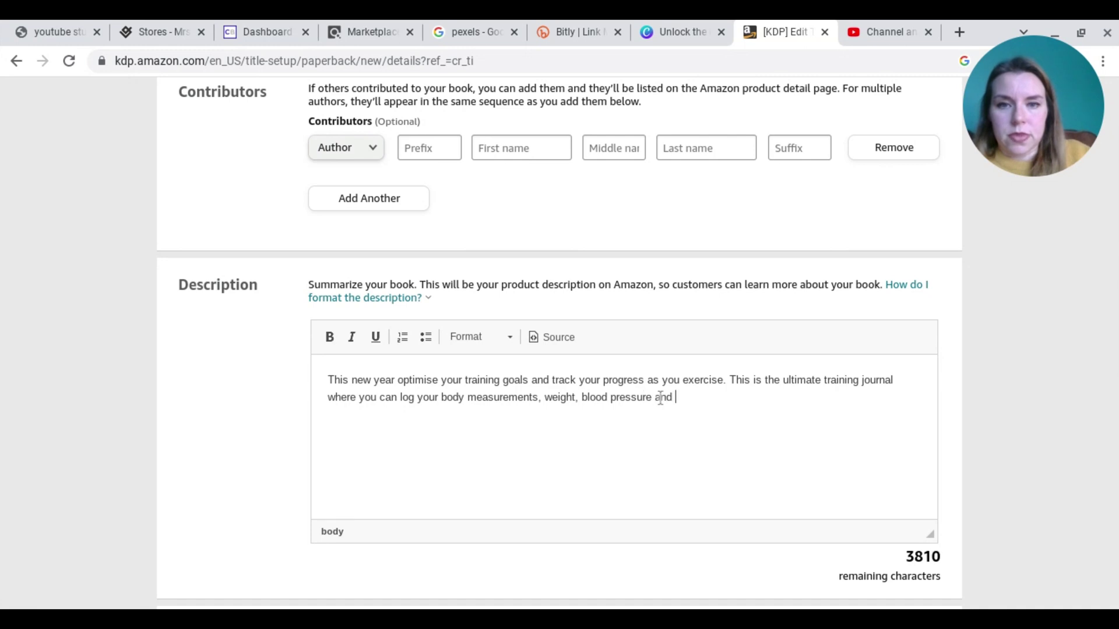
type("of cours")
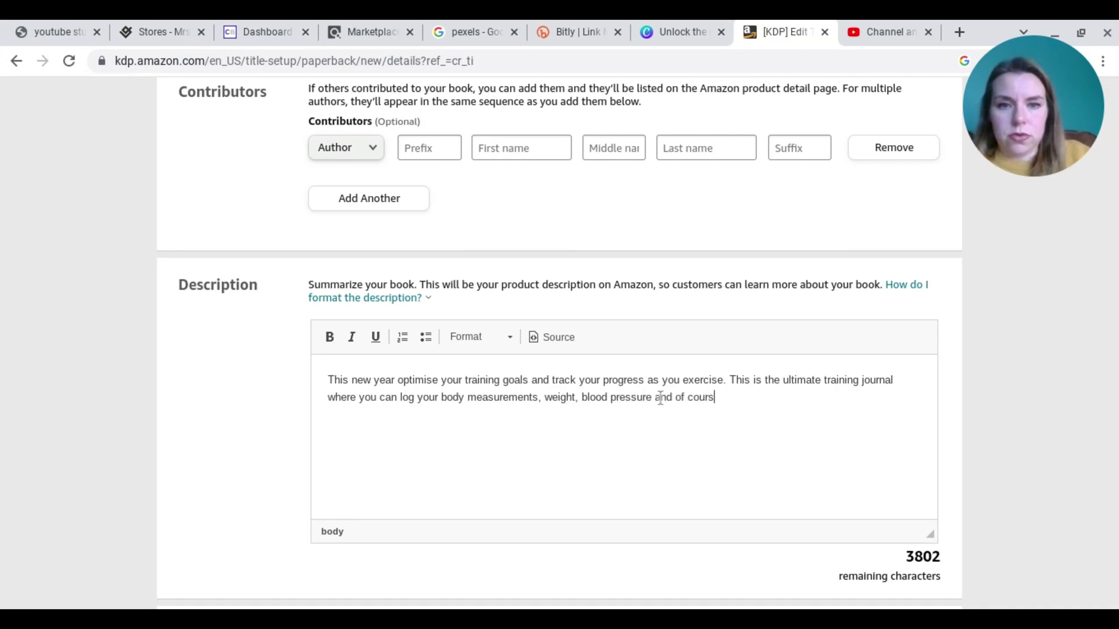
type("e your wor")
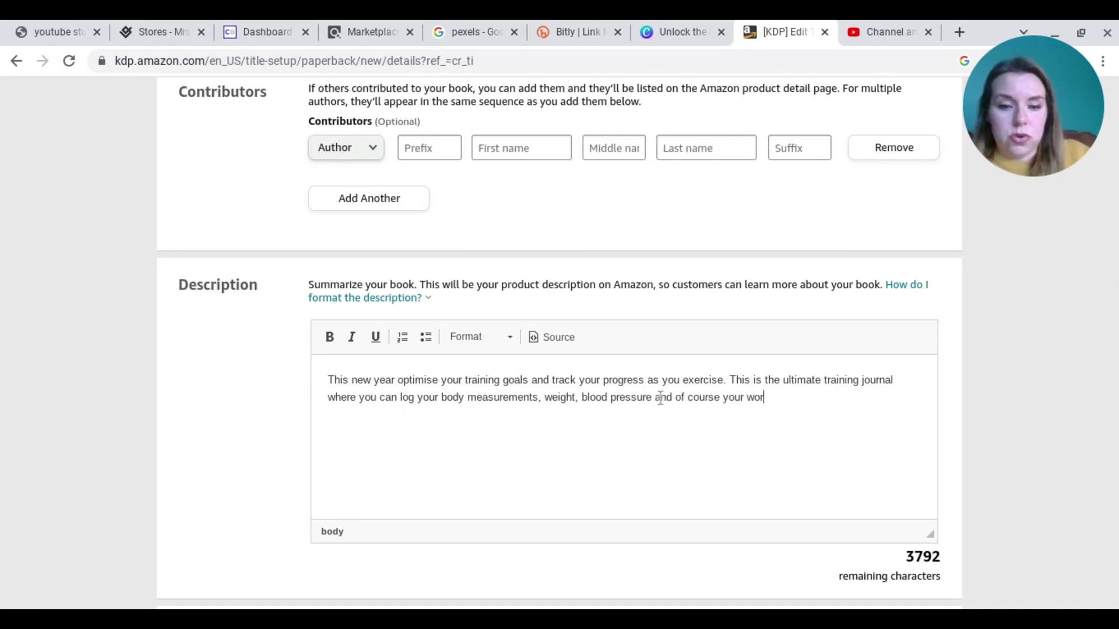
type("kouts")
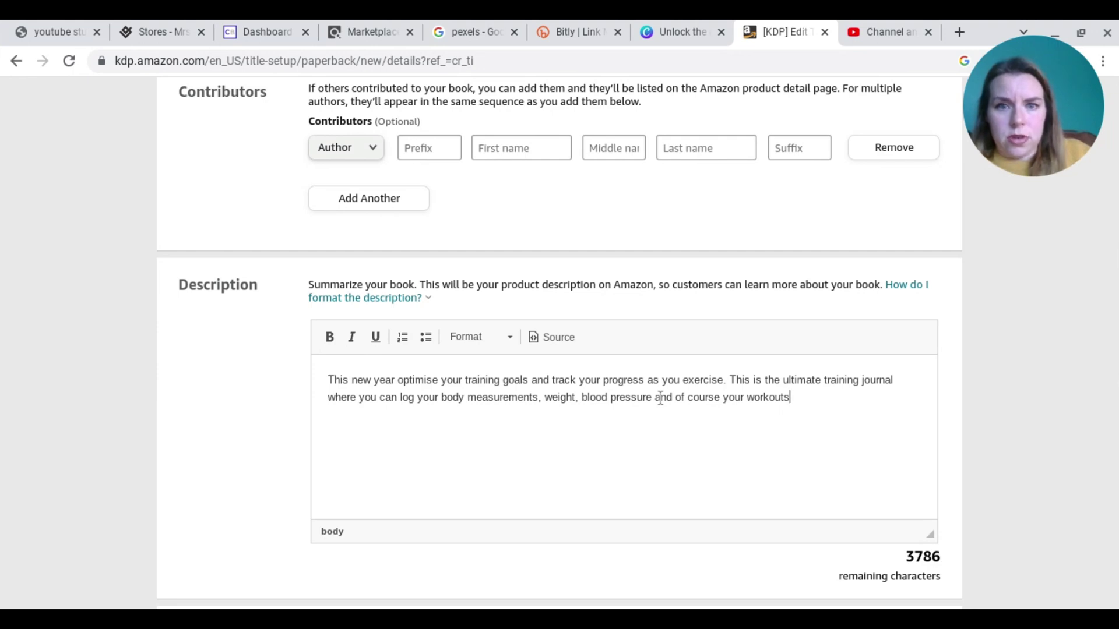
type(". This")
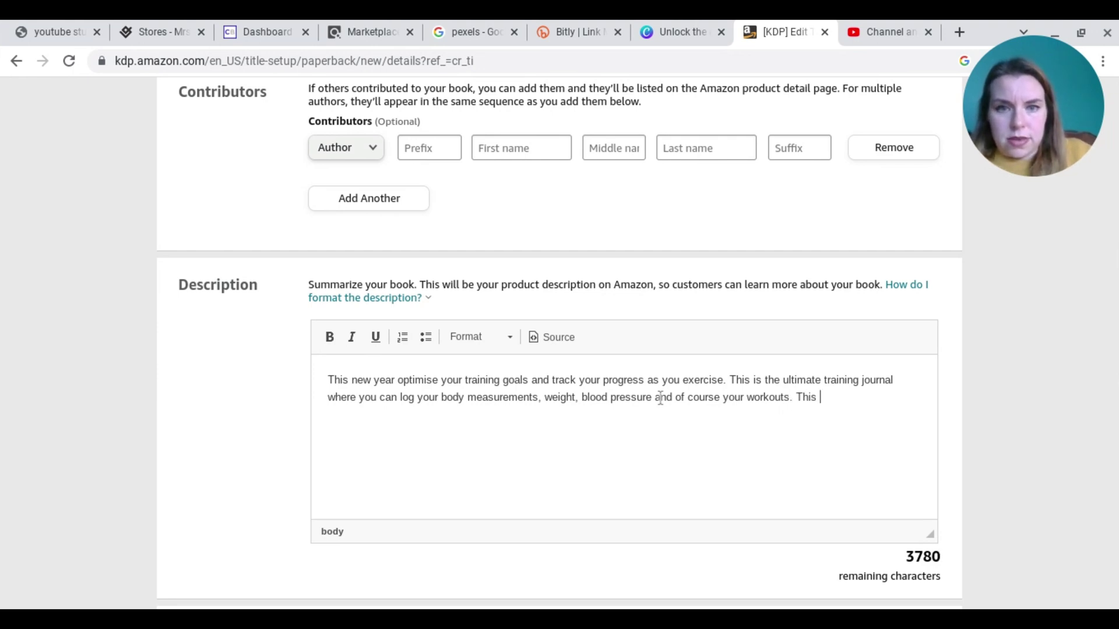
type(" will be ")
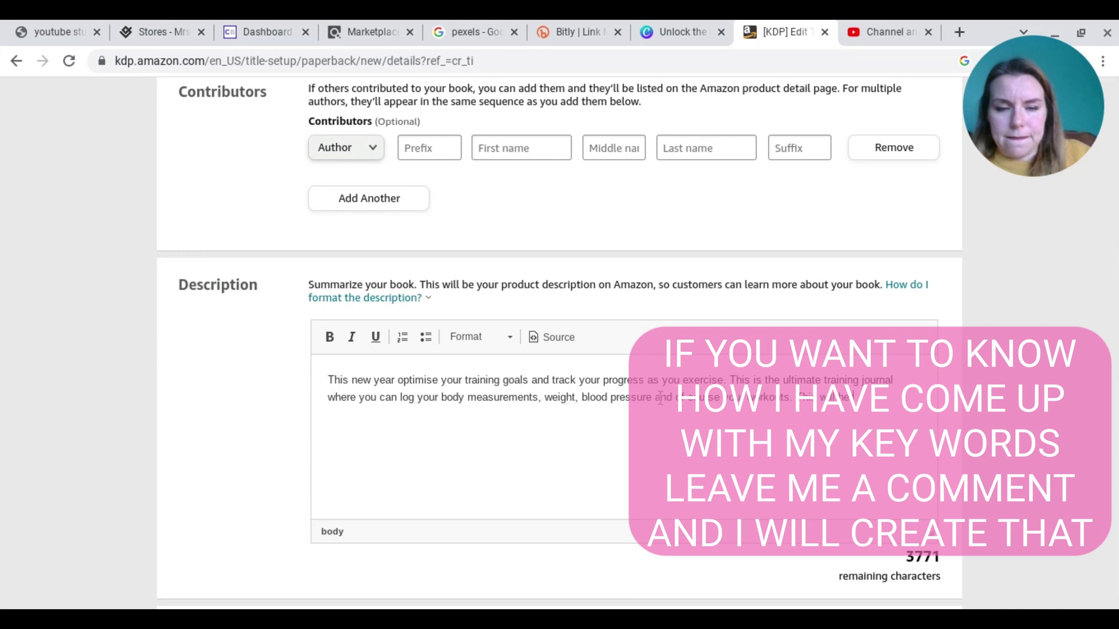
type(" y")
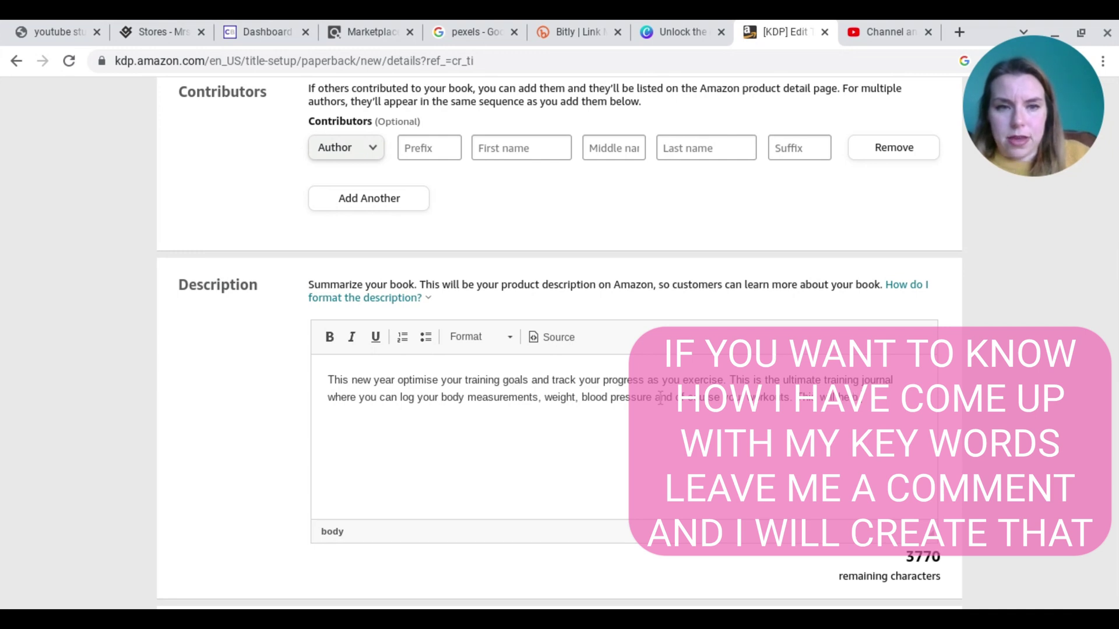
type("our ne")
type(" you")
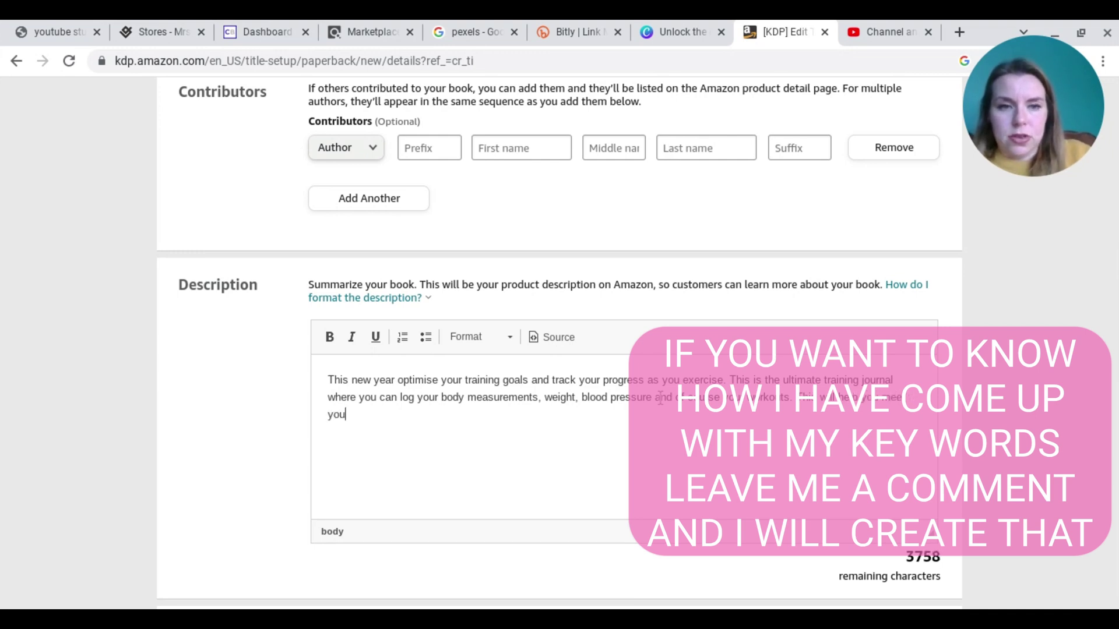
type("r new")
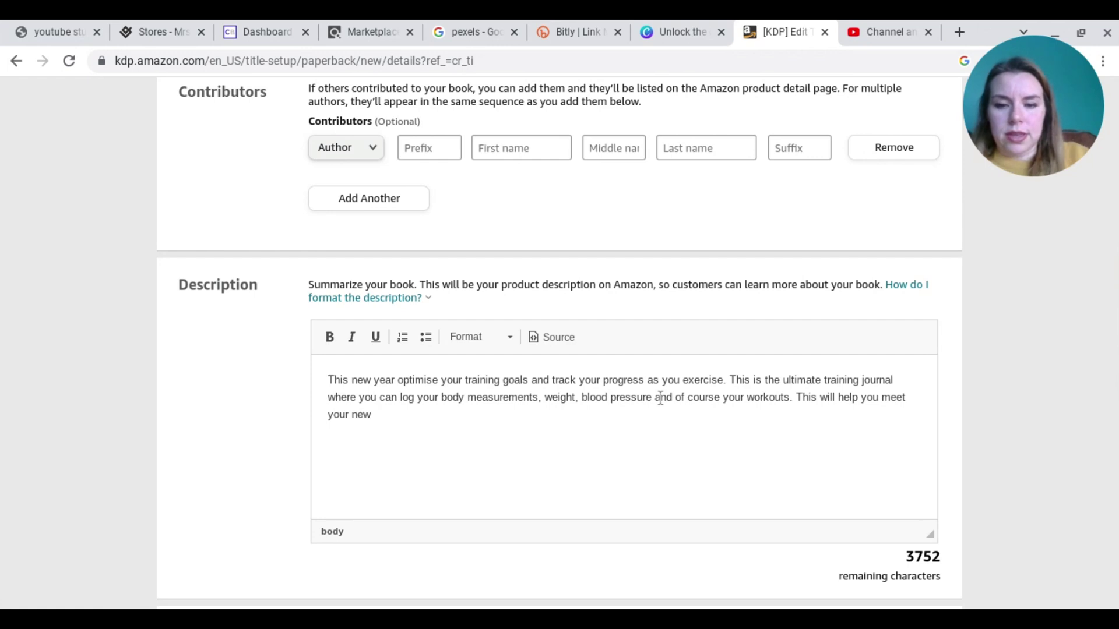
type(" year go")
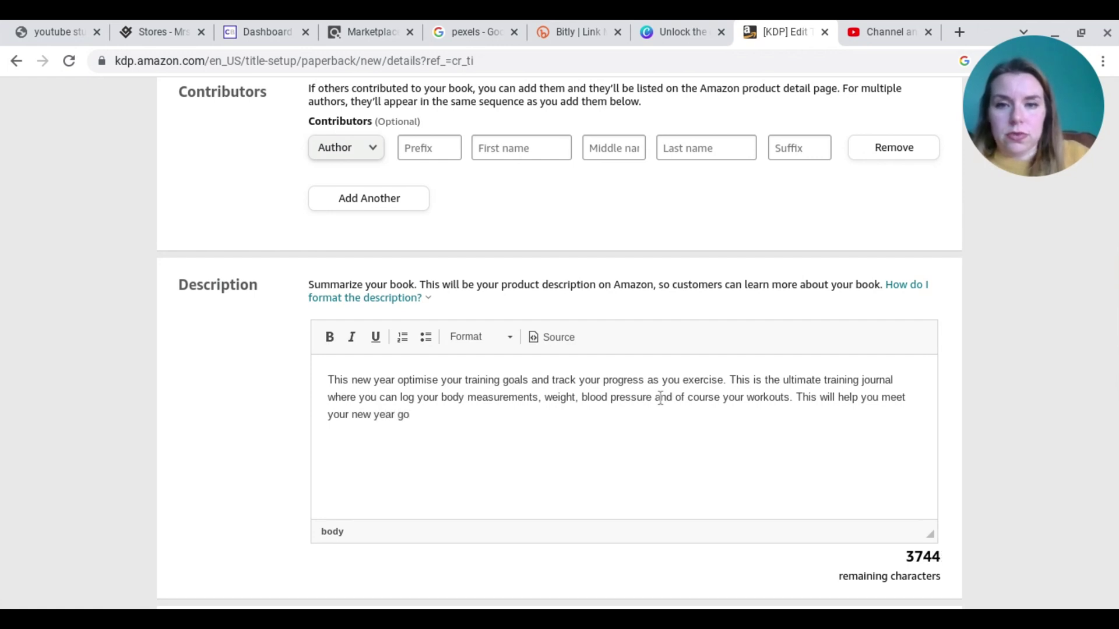
type("als.")
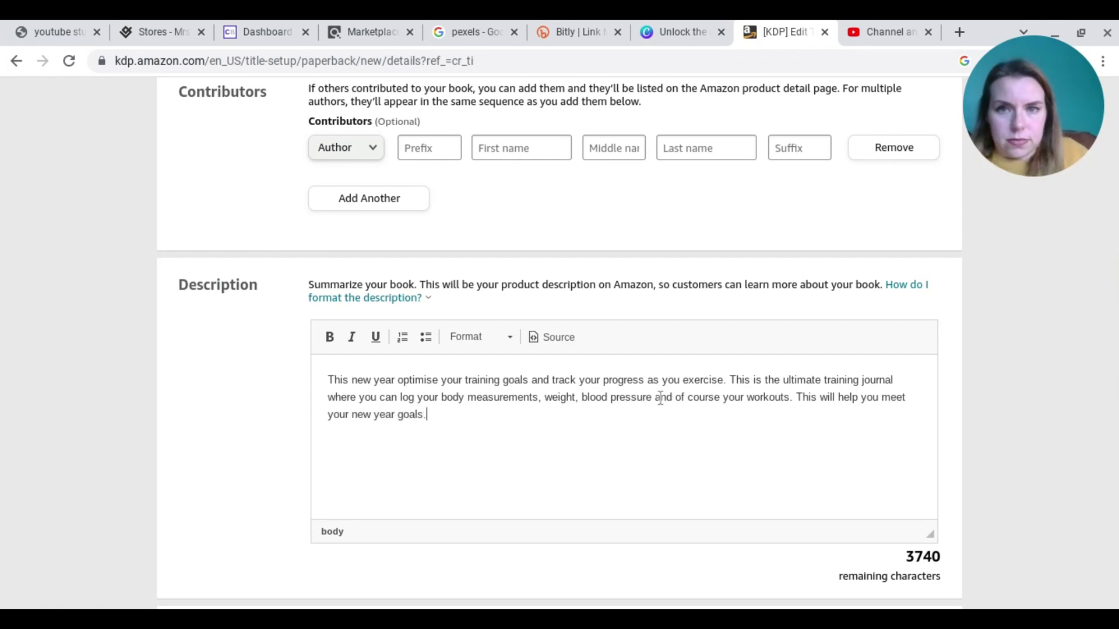
scroll(660, 398, "down", 3)
scroll(661, 398, "up", 5)
scroll(660, 398, "up", 2)
scroll(660, 398, "down", 2)
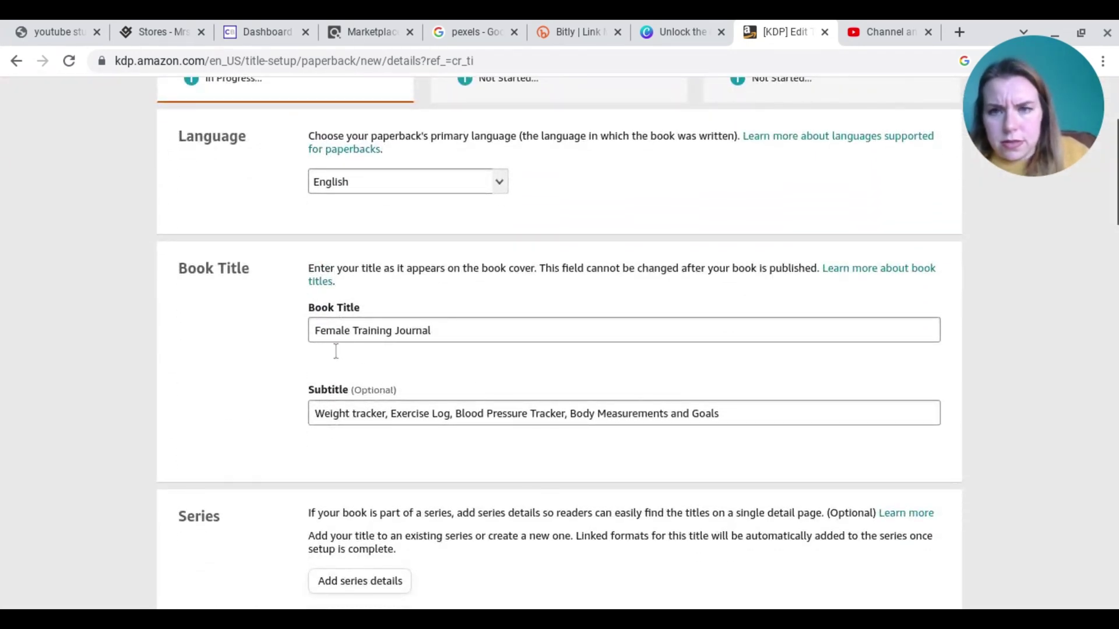
Step: Insert 'The Ultimate' at the start of the book title
left_click(317, 353)
type("The Ul")
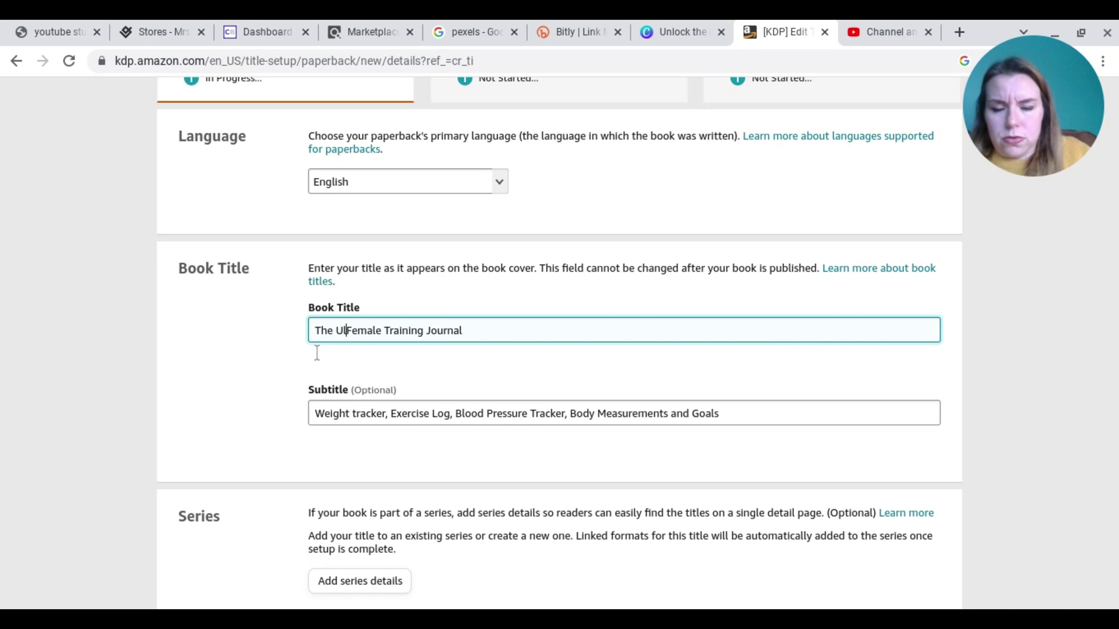
type("timate")
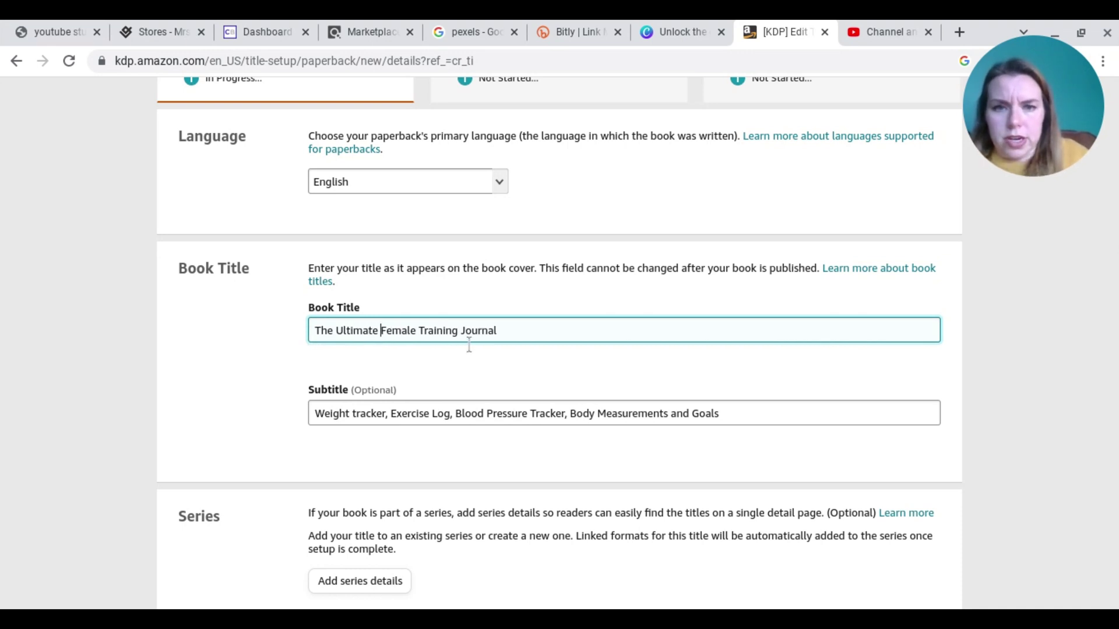
scroll(469, 345, "down", 2)
scroll(469, 345, "down", 5)
scroll(468, 345, "down", 5)
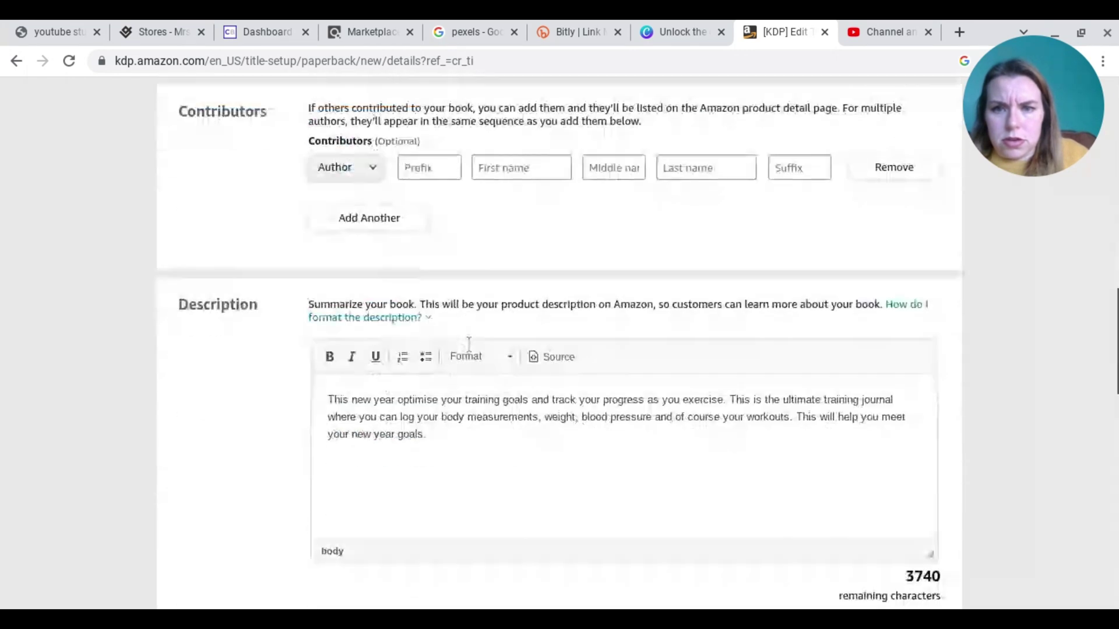
scroll(468, 345, "down", 3)
scroll(464, 367, "down", 1)
Step: Claim copyright ownership and enter the first keyword, 'Ultimate Exercise Journal'
left_click(316, 363)
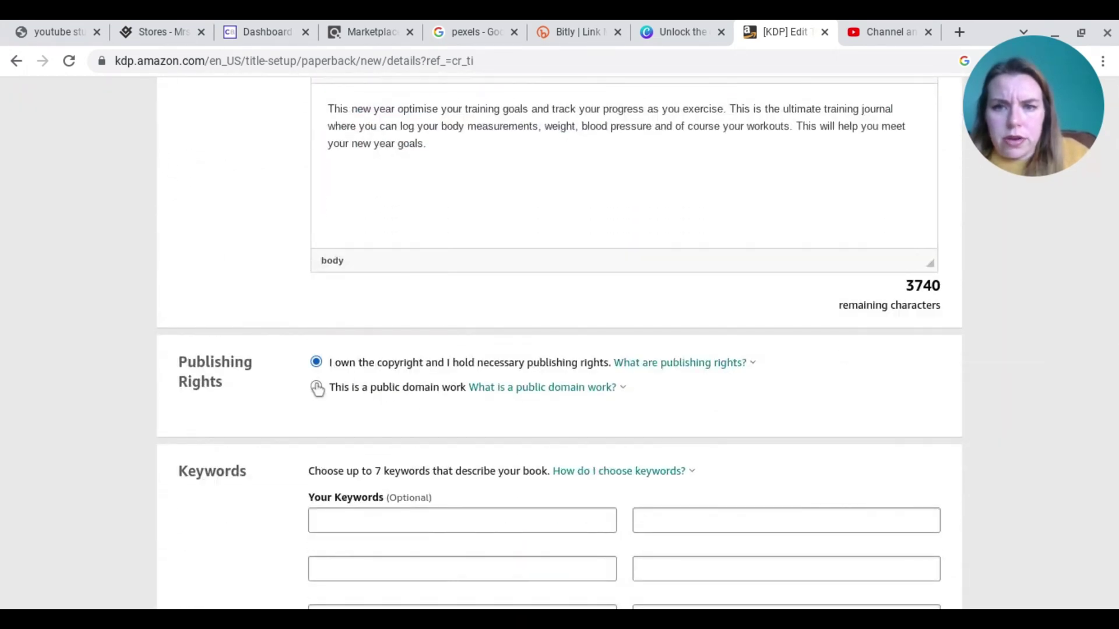
scroll(317, 389, "down", 2)
scroll(335, 319, "down", 1)
left_click(346, 292)
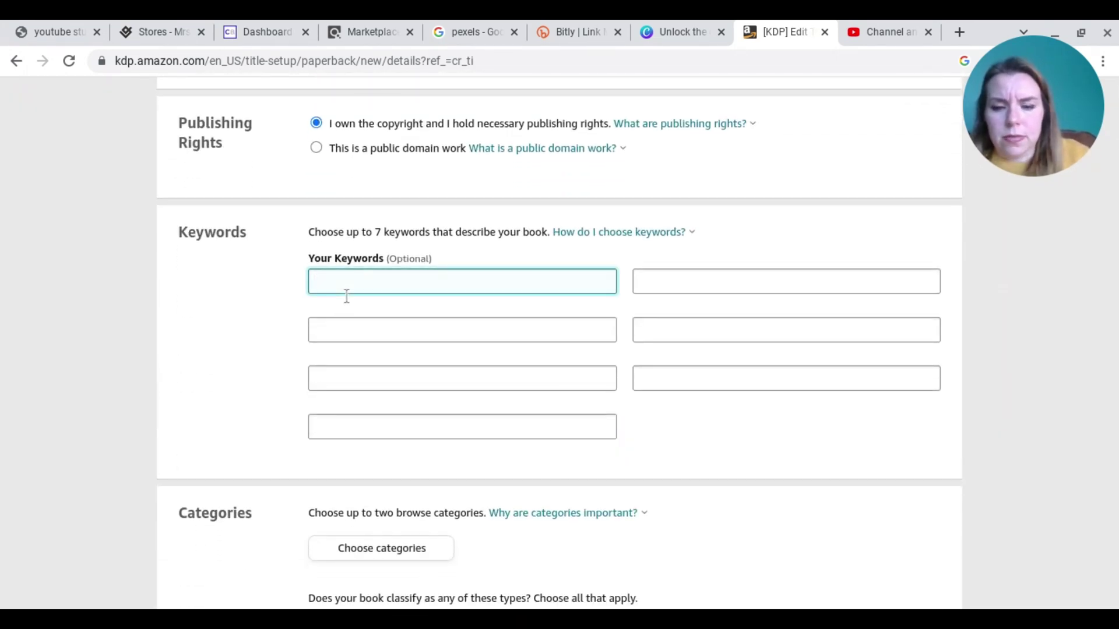
type("Ultimate E")
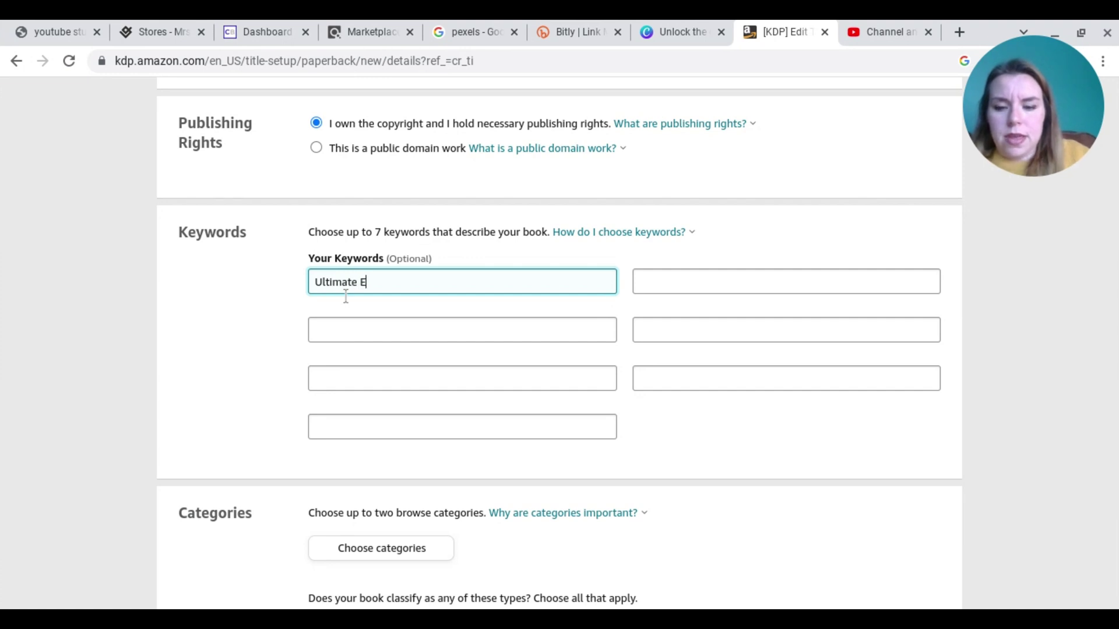
type("xercise J")
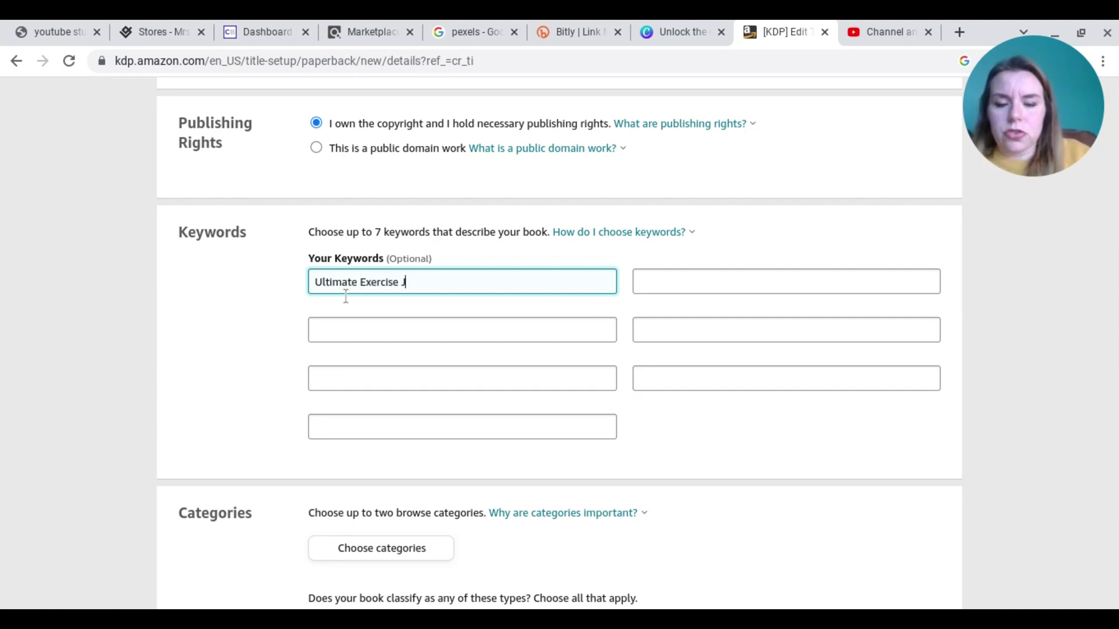
type("ous")
key("BackSpace")
key("BackSpace")
key("BackSpace")
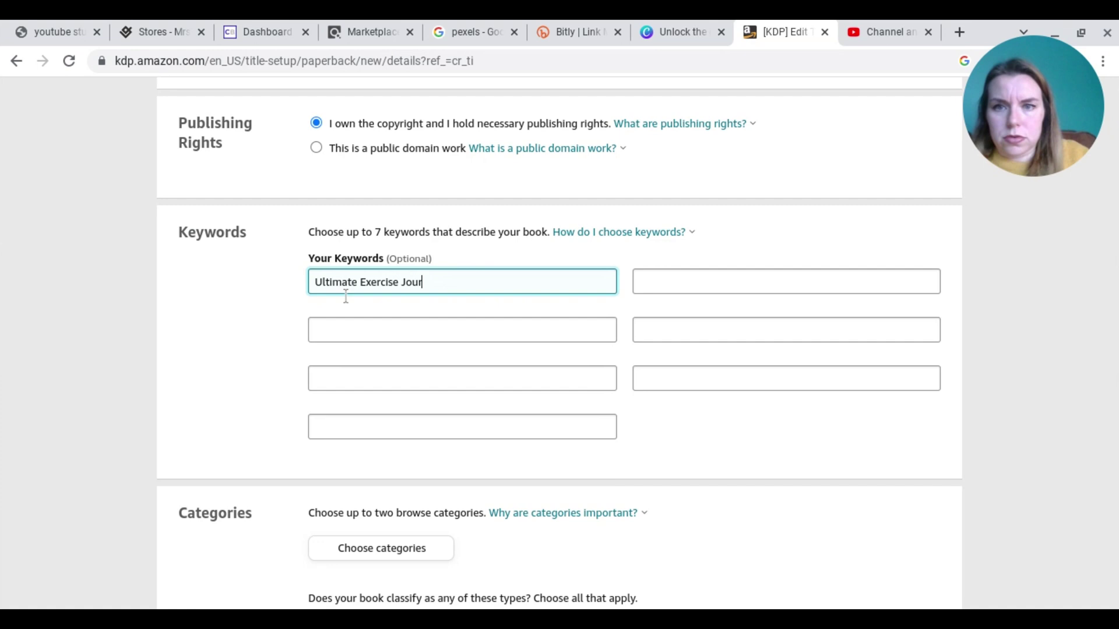
type("l")
Step: Enter keywords two to seven, including '2023 fitness journal' and 'blood pressure tracker'
key("Tab")
type("We")
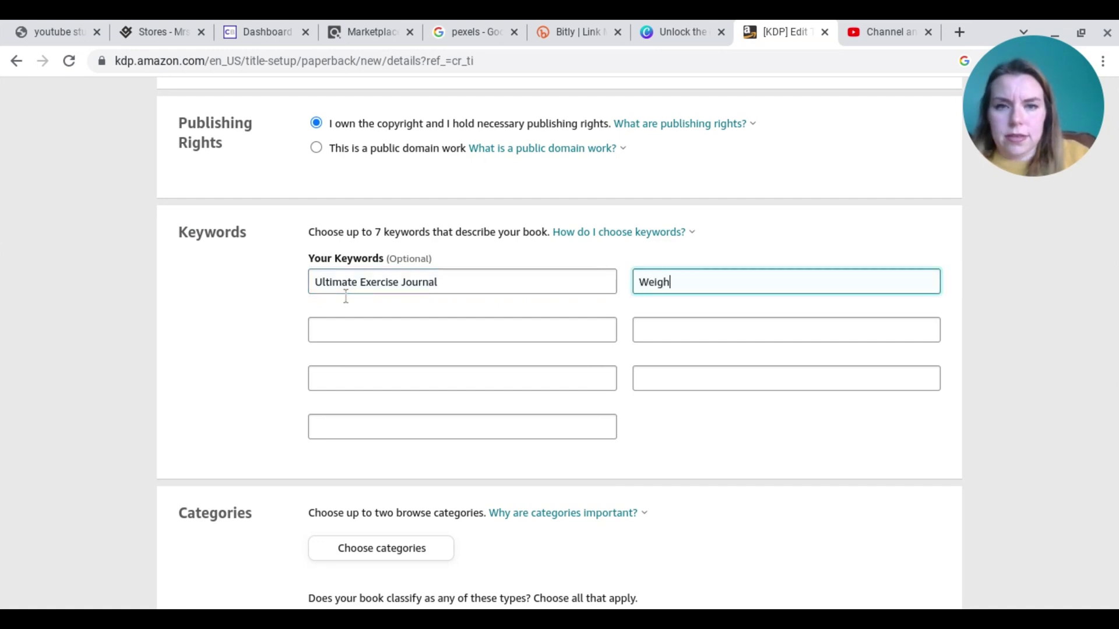
type("Tr")
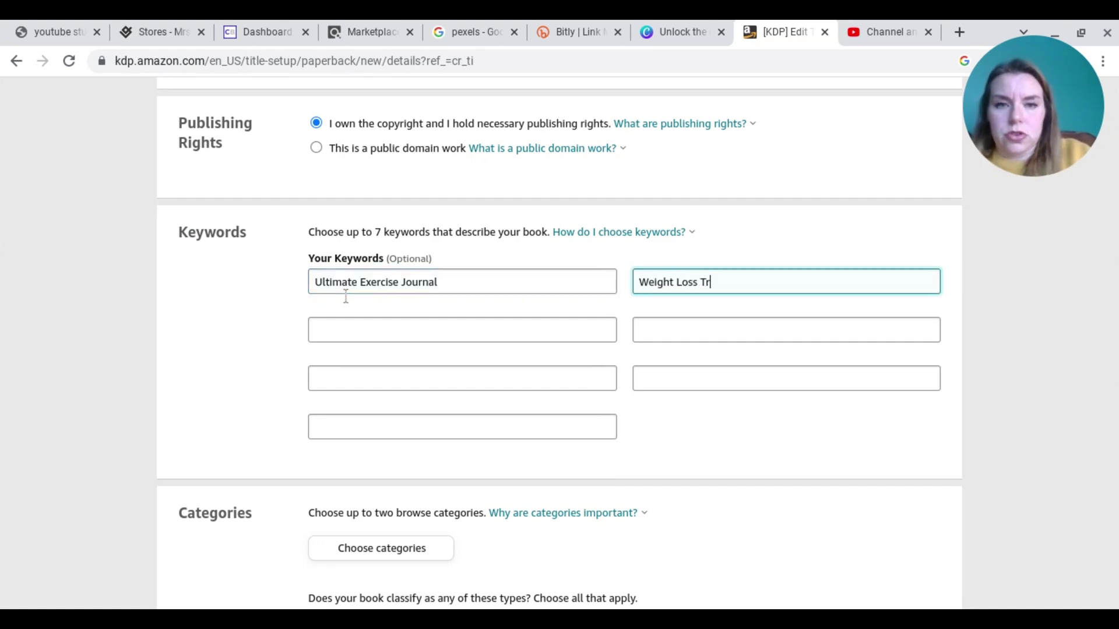
type("acker")
key("Tab")
type("Fitness")
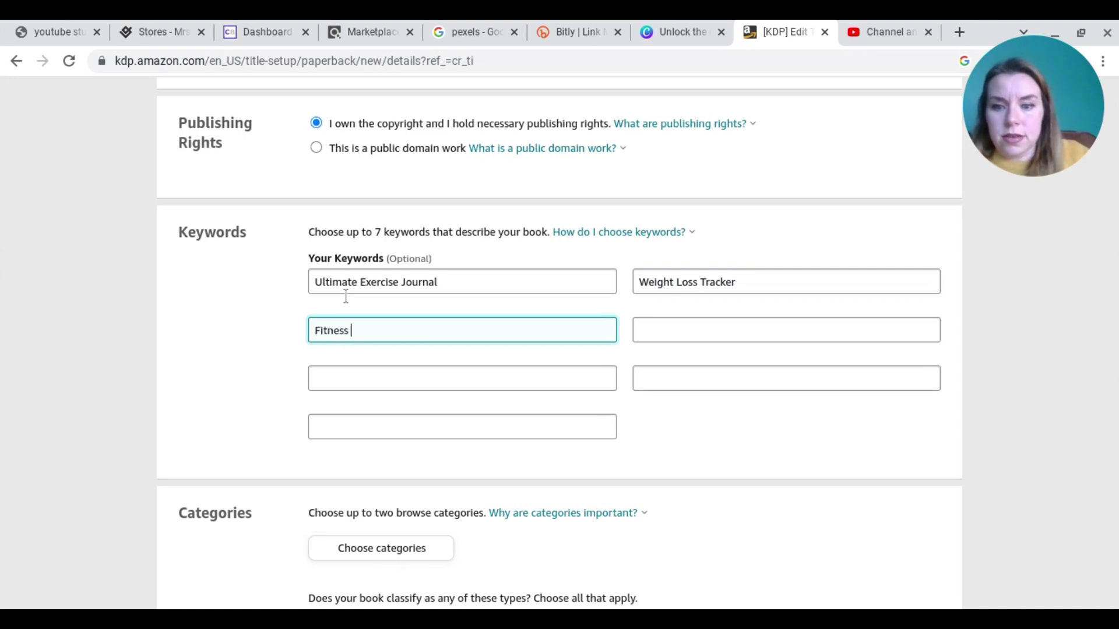
type("Diary")
key("Tab")
type("Wo")
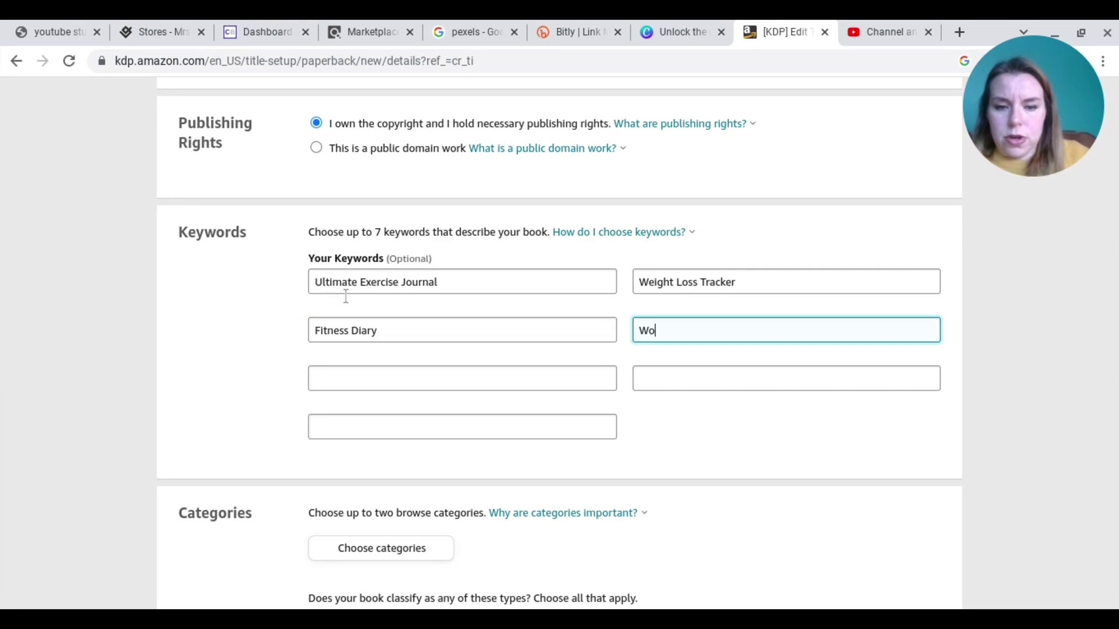
type("rkout log book")
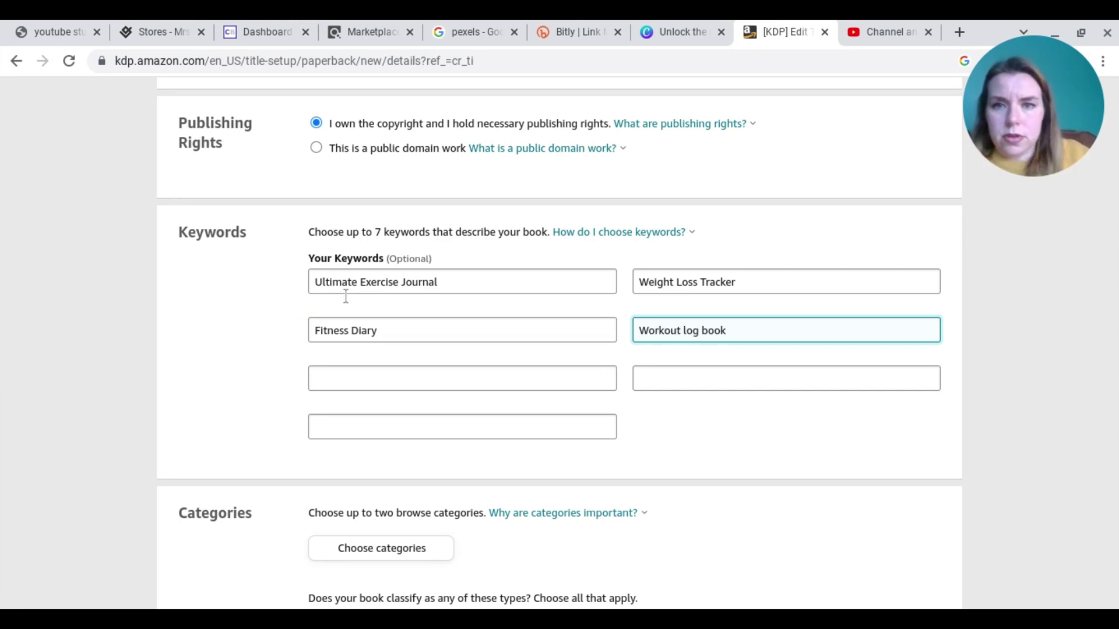
key("Tab")
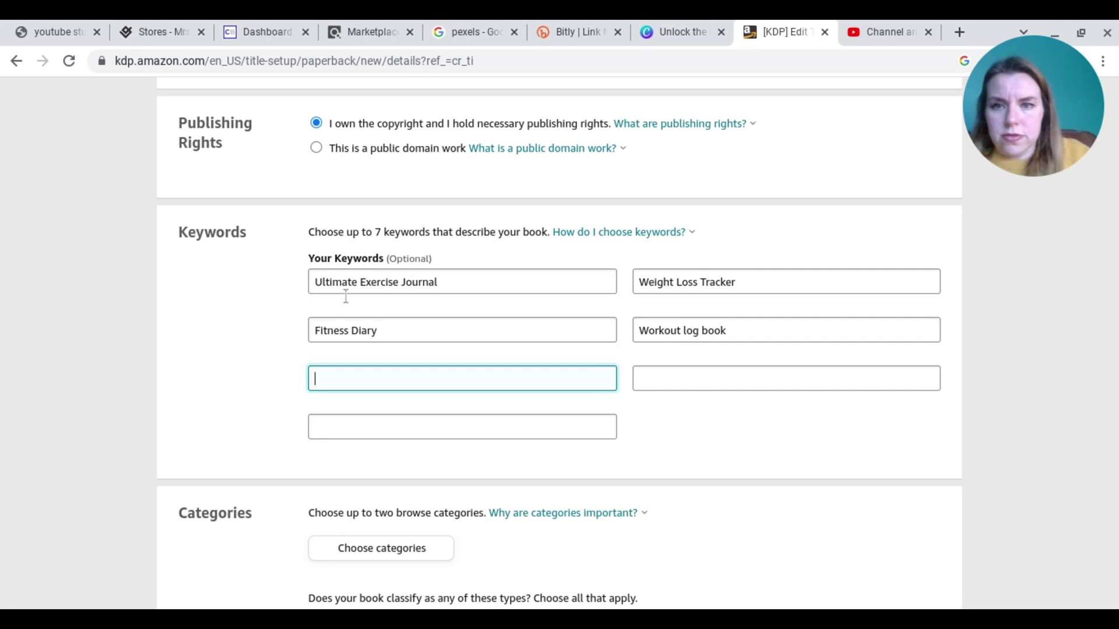
type("male")
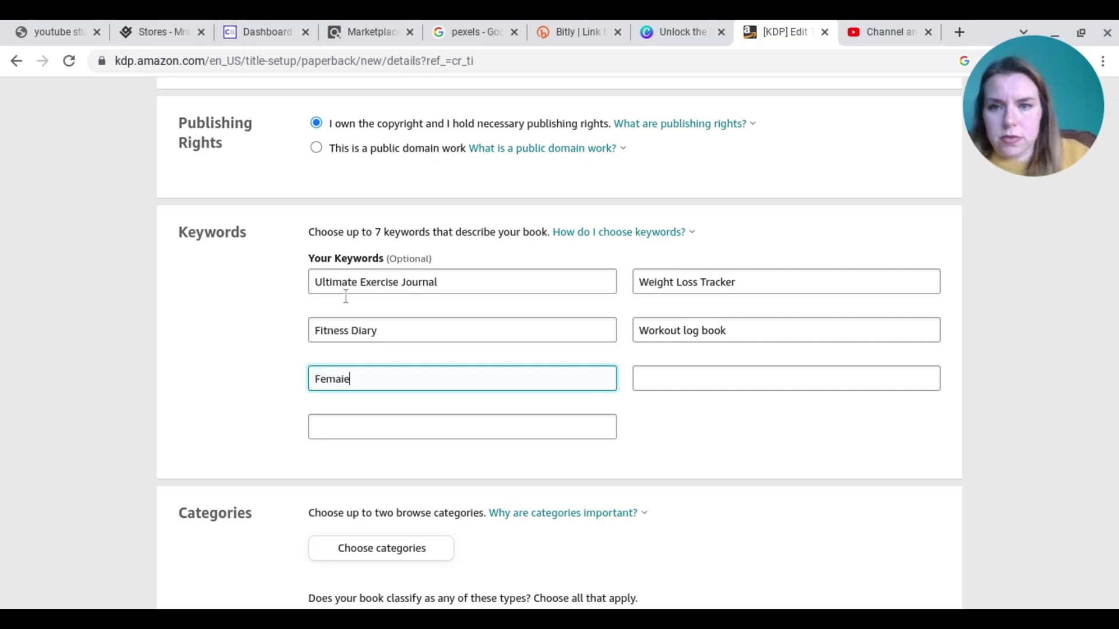
type(" exer")
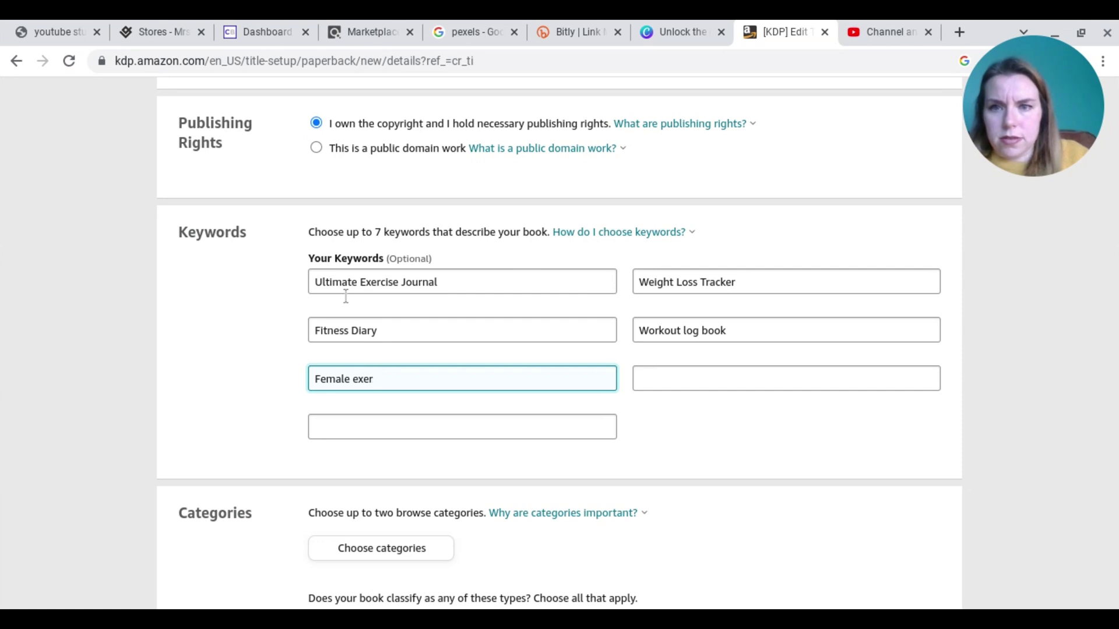
type("cise ")
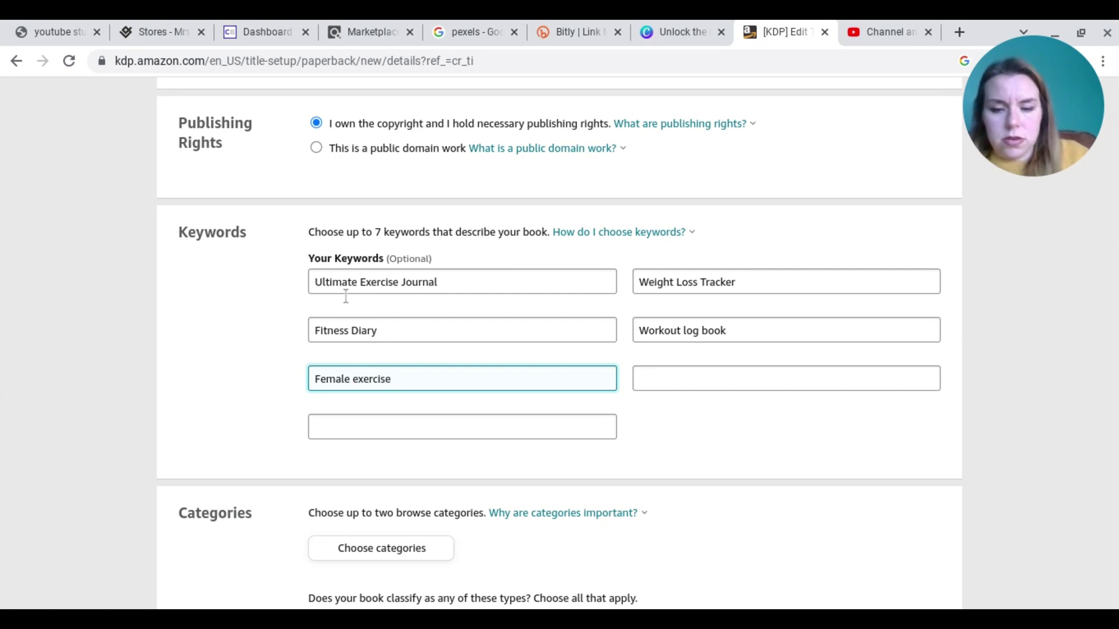
type("diary")
key("Tab")
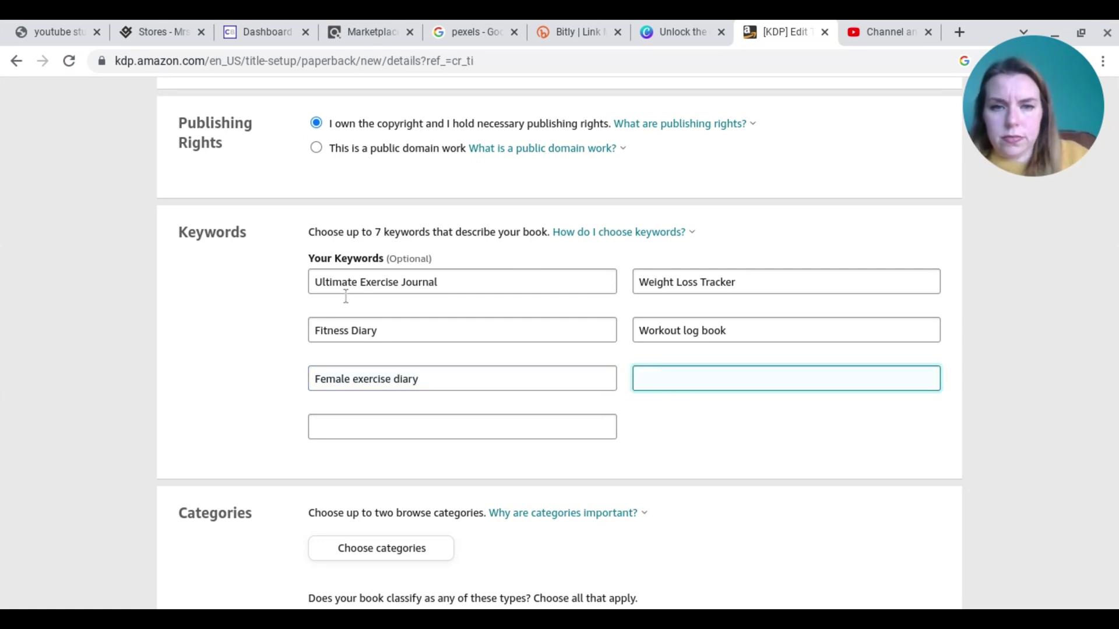
type("2023 work")
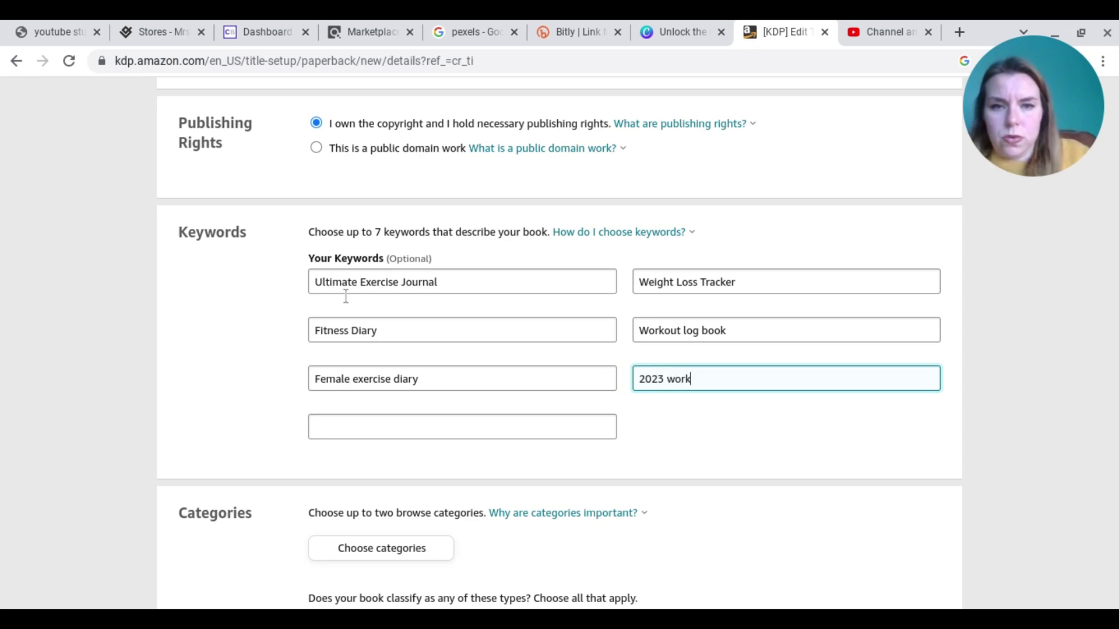
type("out")
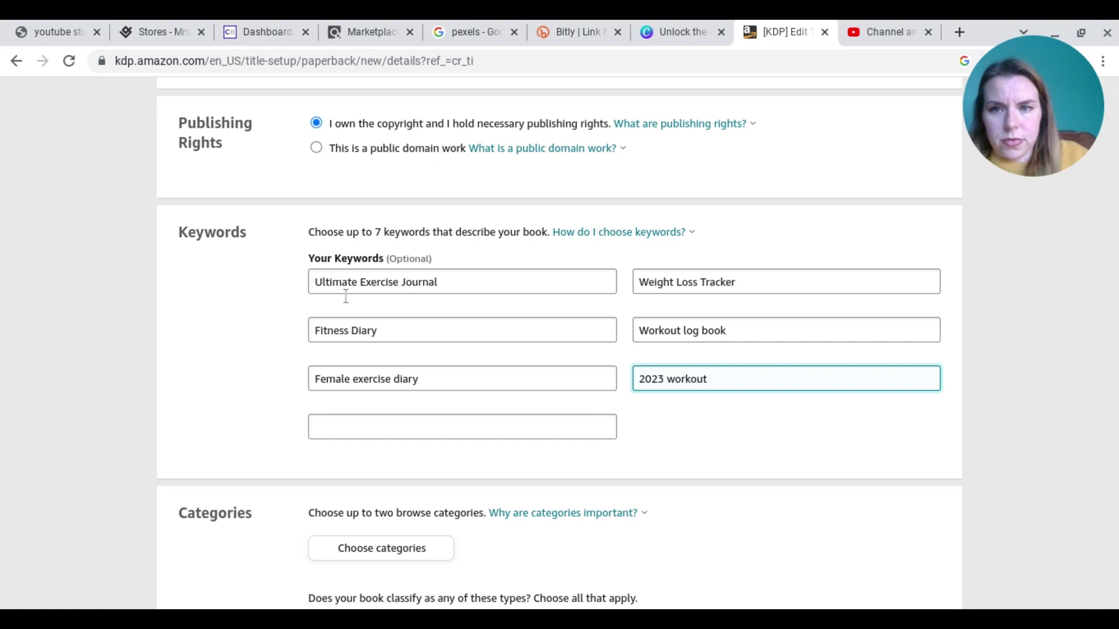
key("BackSpace")
key("BackSpace")
key("BackSpace")
type("fitness j")
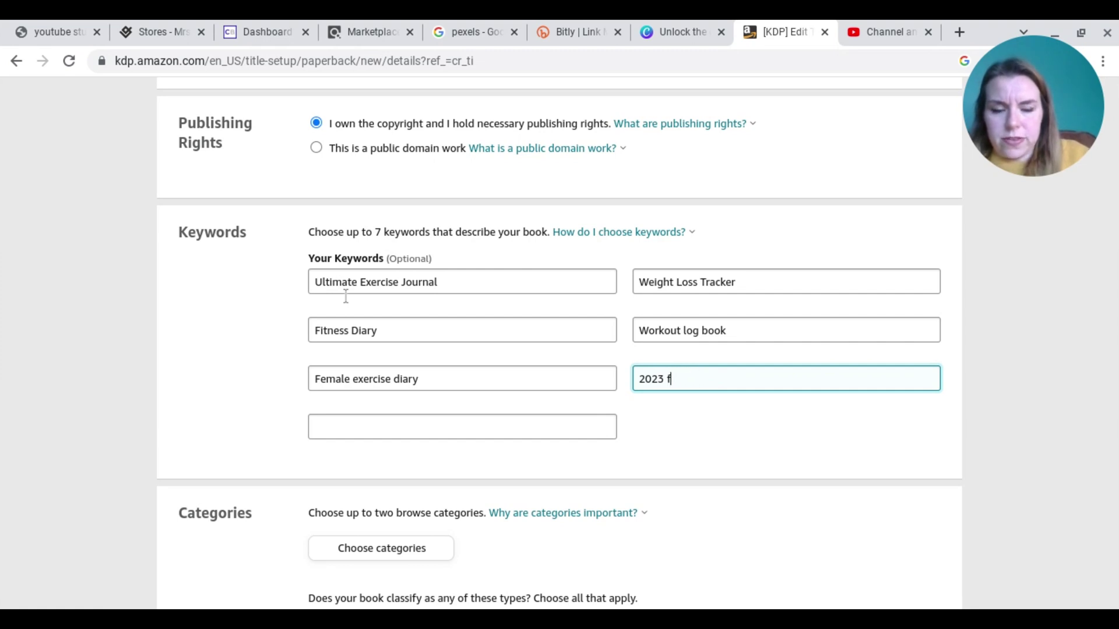
type("ournal")
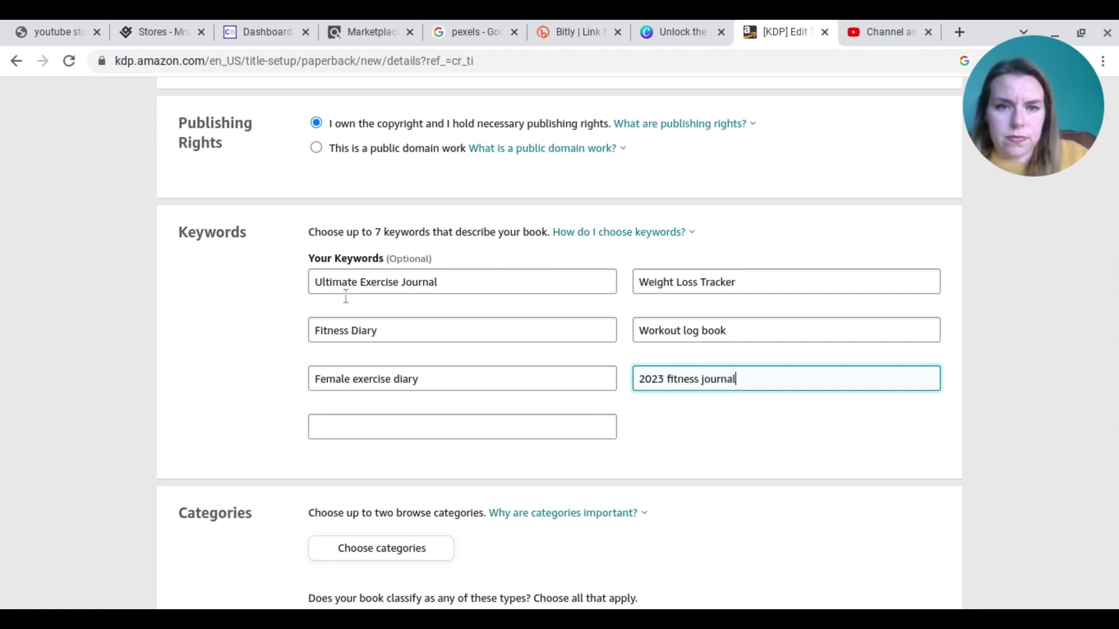
key("Tab")
type("blood ")
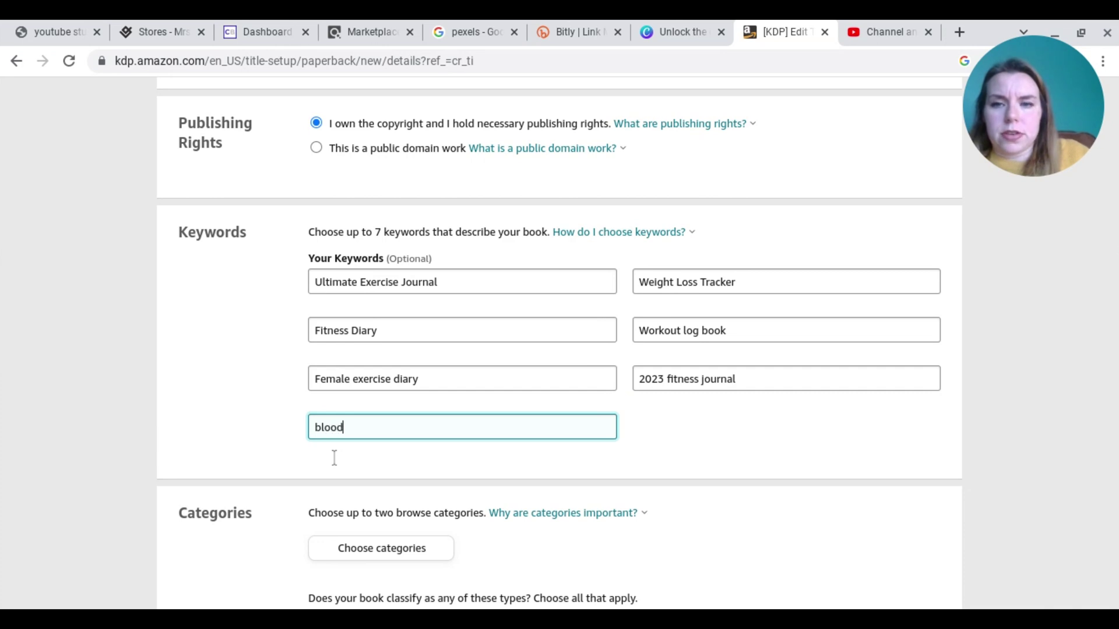
type("pressure tra")
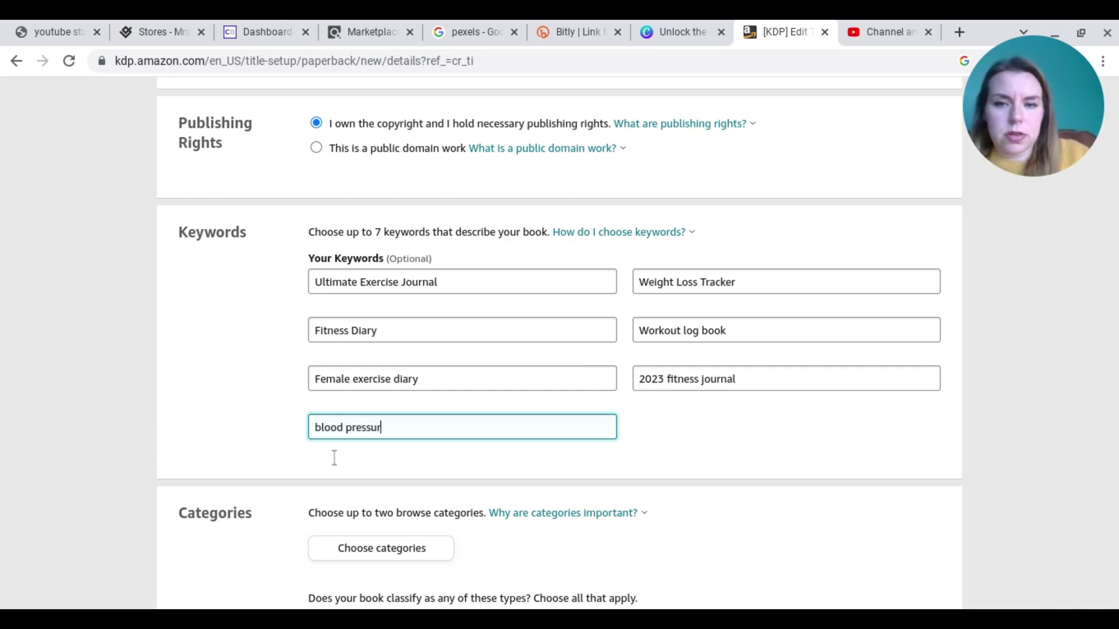
type("cker")
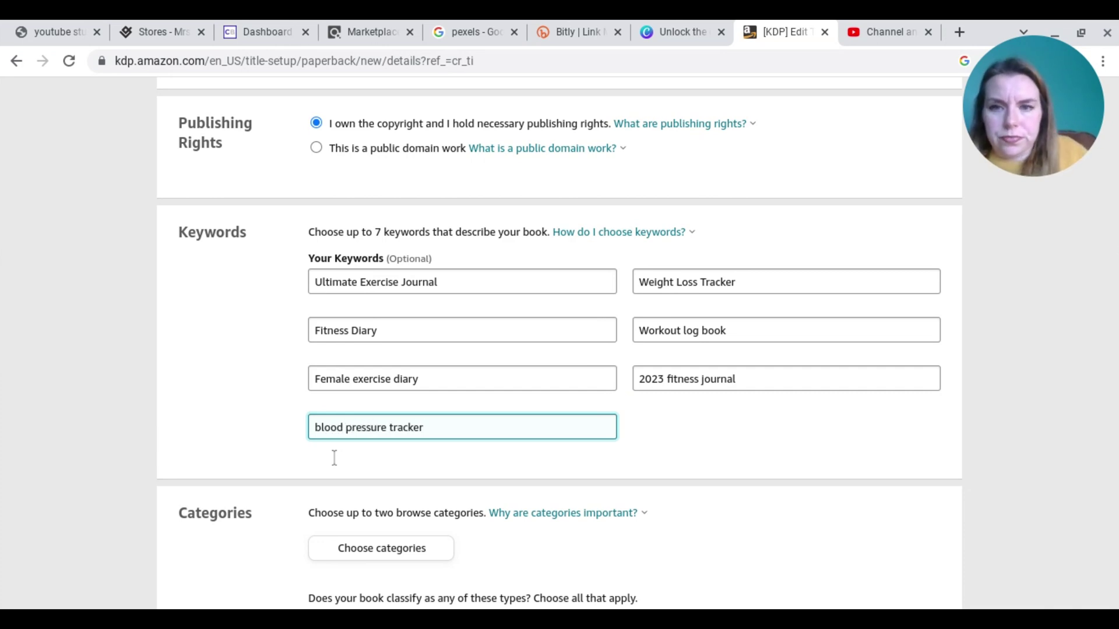
scroll(487, 437, "up", 3)
scroll(486, 431, "up", 2)
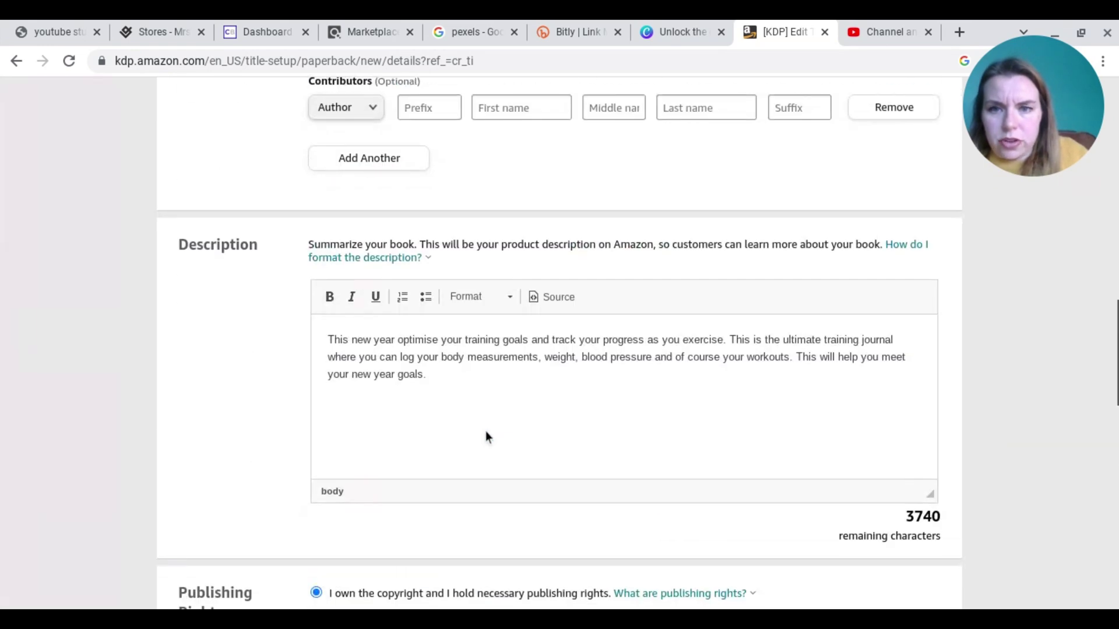
Step: Add the 250-page gym log text to the description, ending 'track your progress.'
left_click(450, 407)
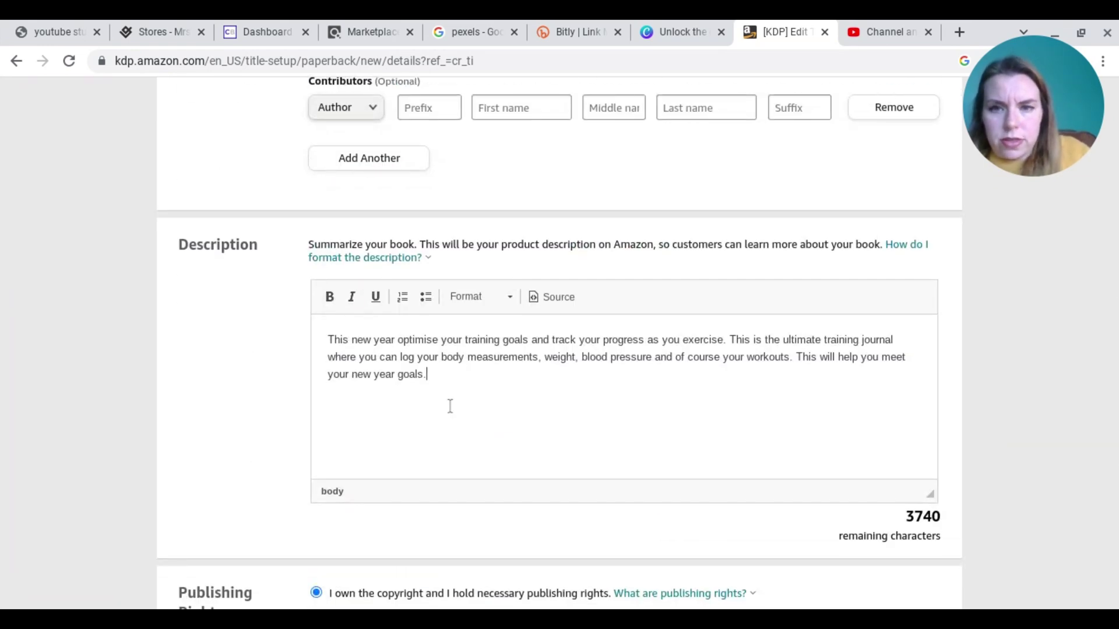
type("Withover")
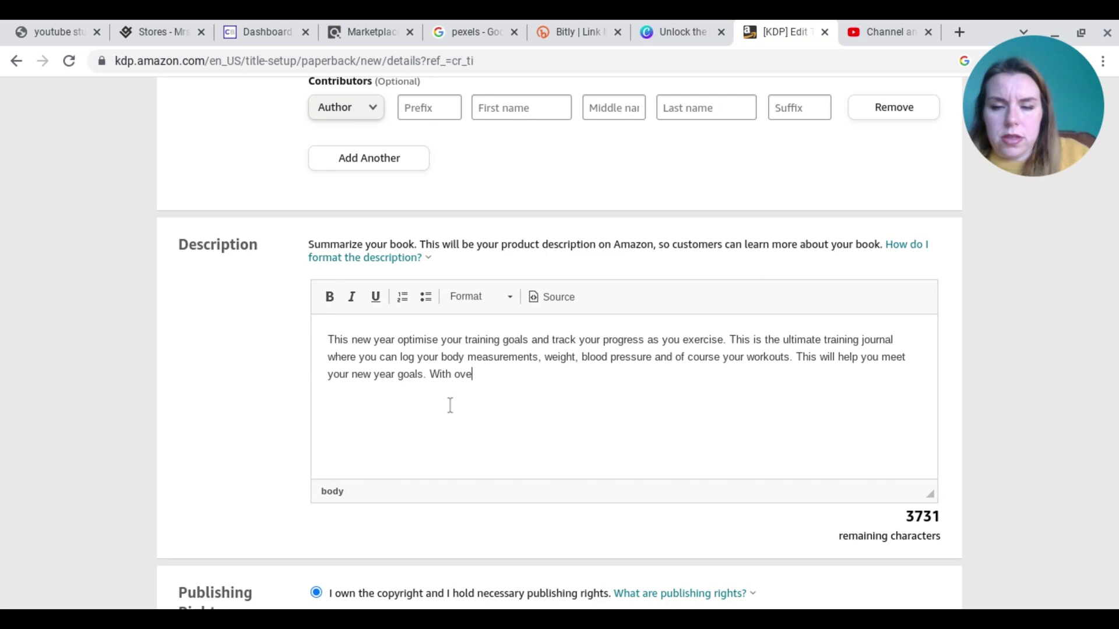
key("BackSpace")
key("BackSpace")
key("BackSpace")
key("BackSpace")
type("250 ")
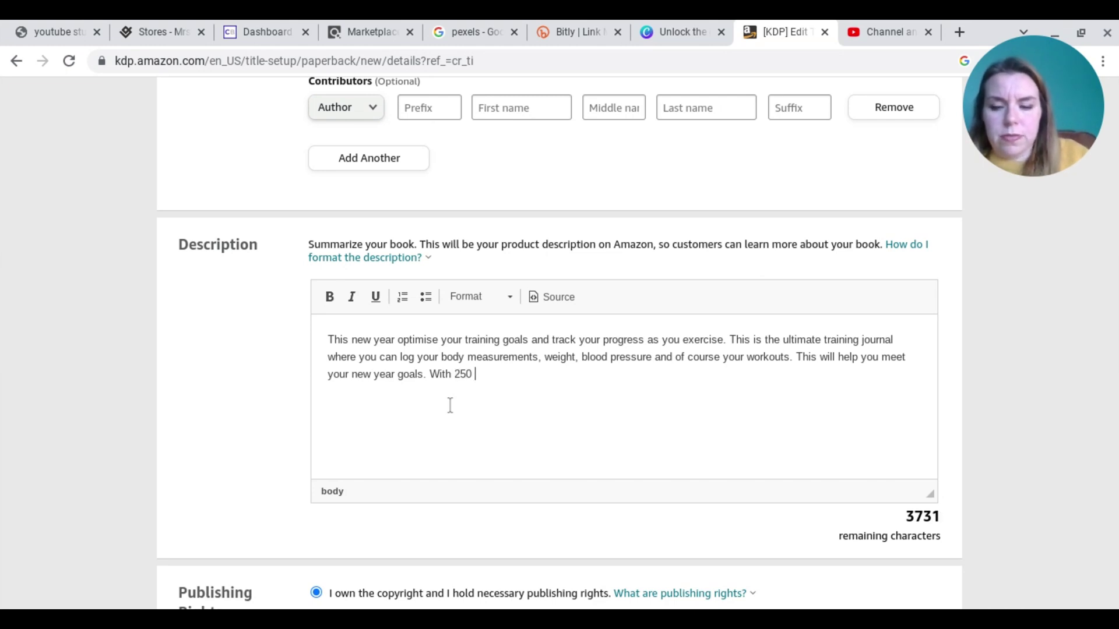
type("pages you")
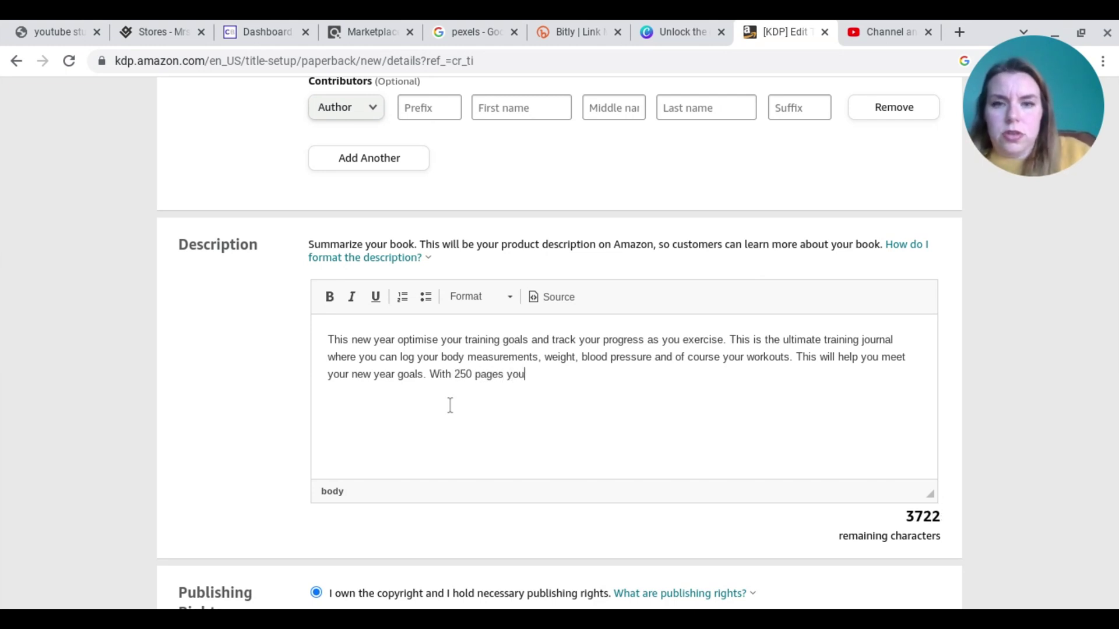
type(" can log w")
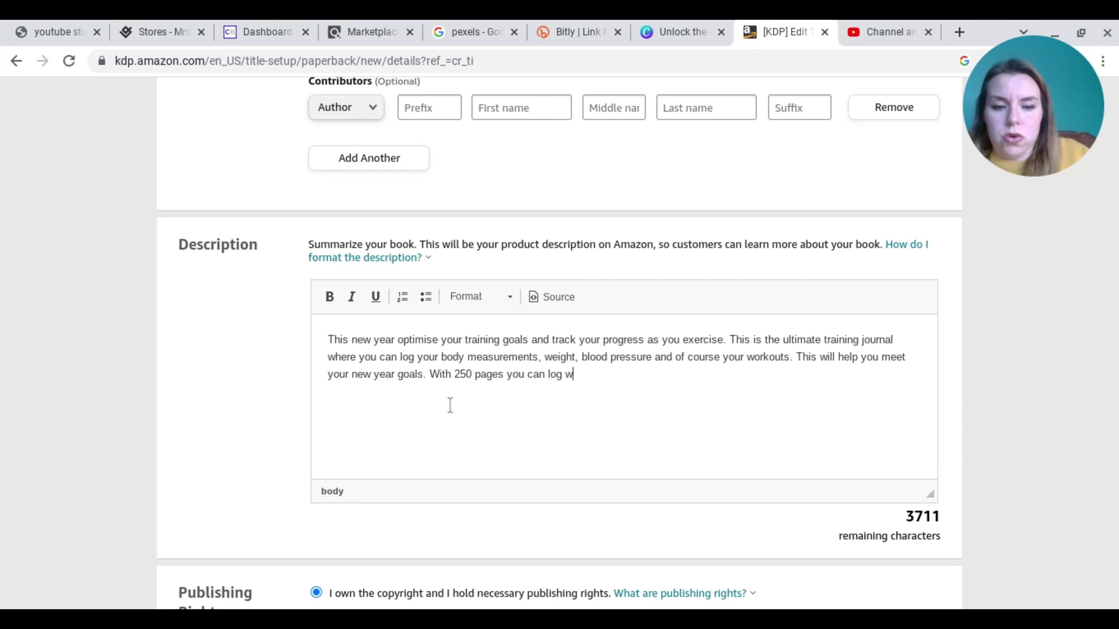
key("BackSpace")
type("all of your")
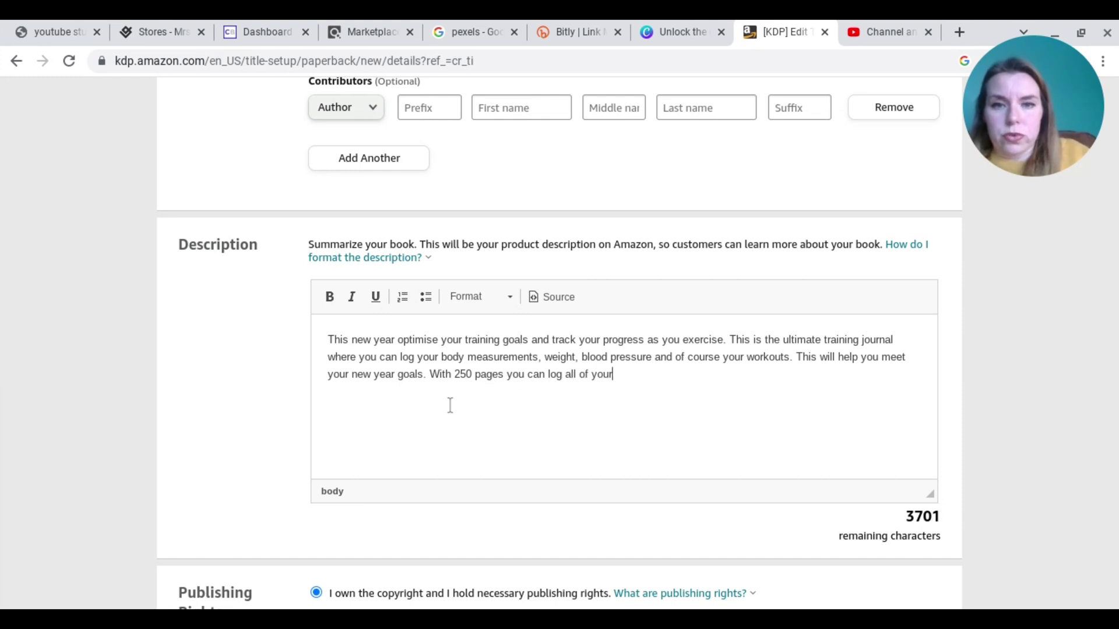
type(" gym sessions")
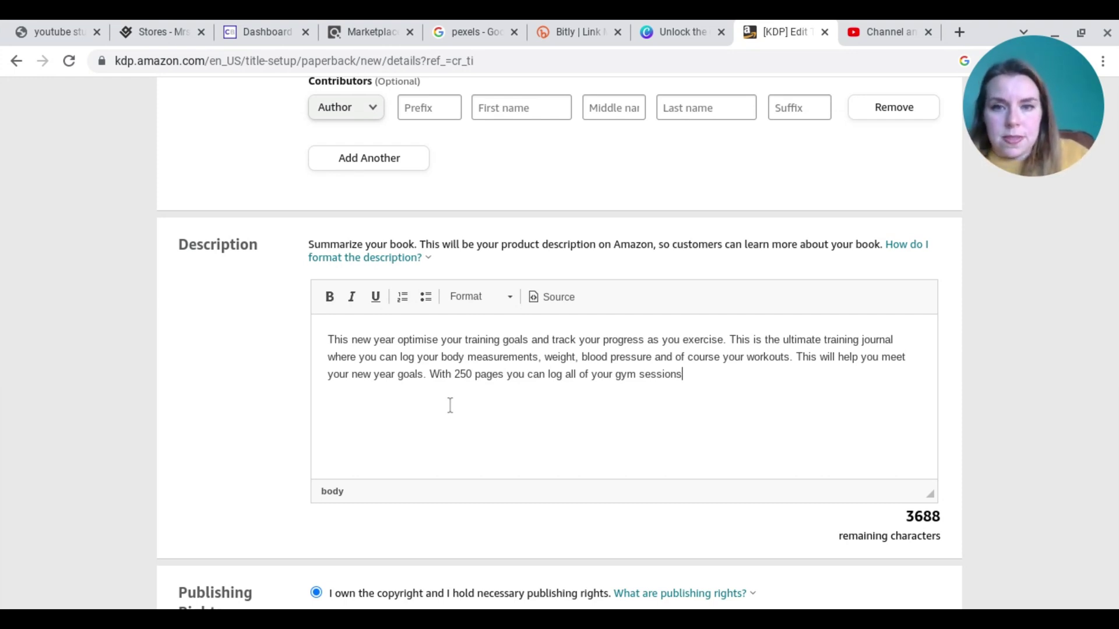
type(", and add")
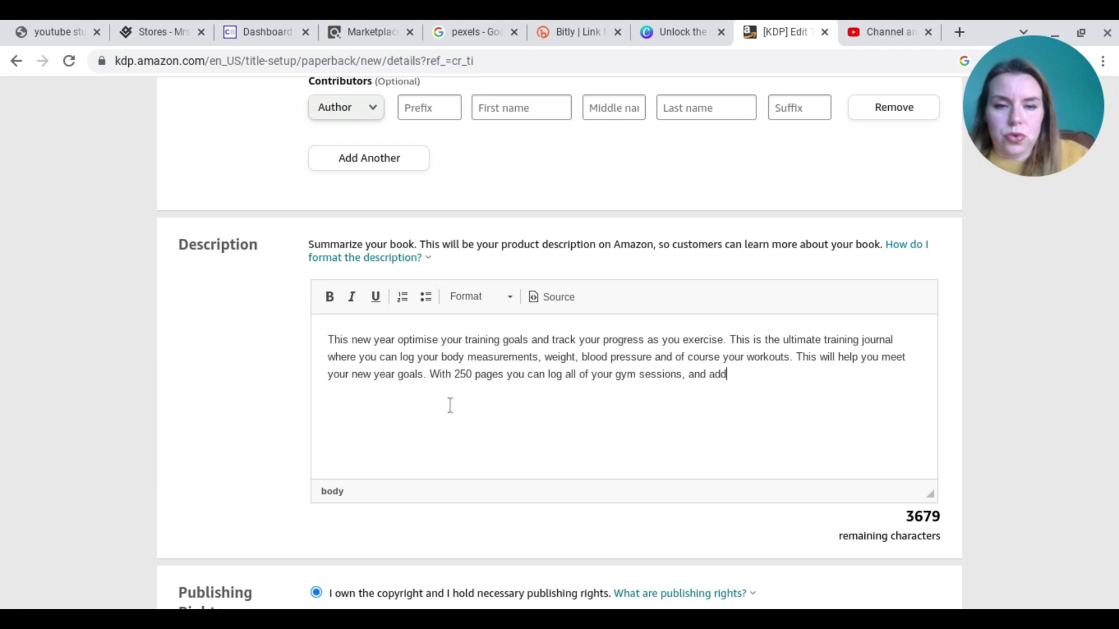
type("itional p")
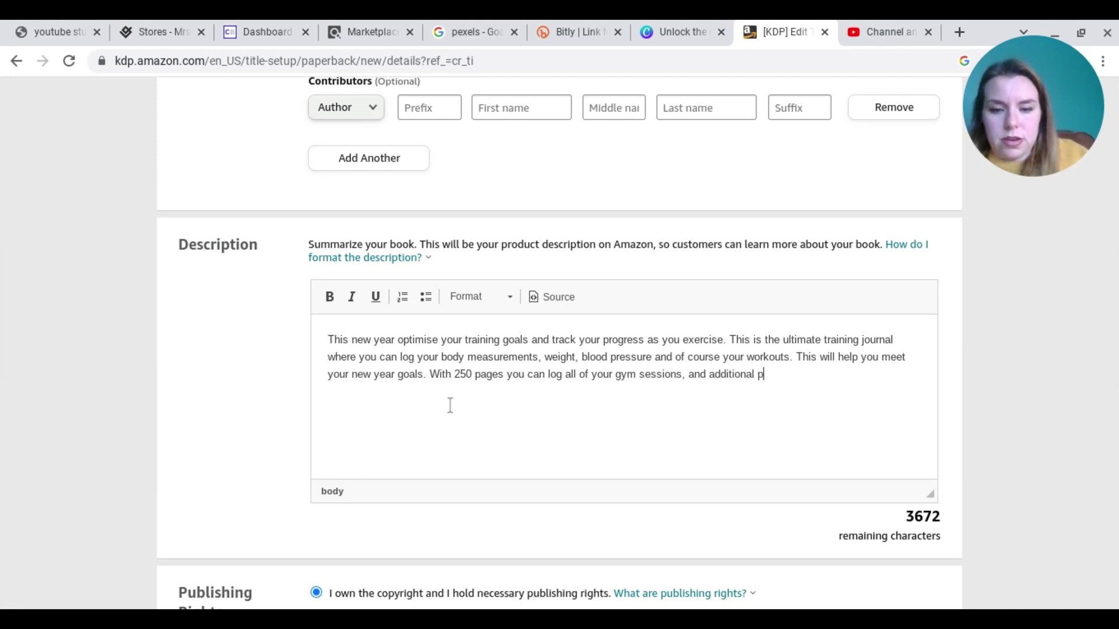
type("ages will allo")
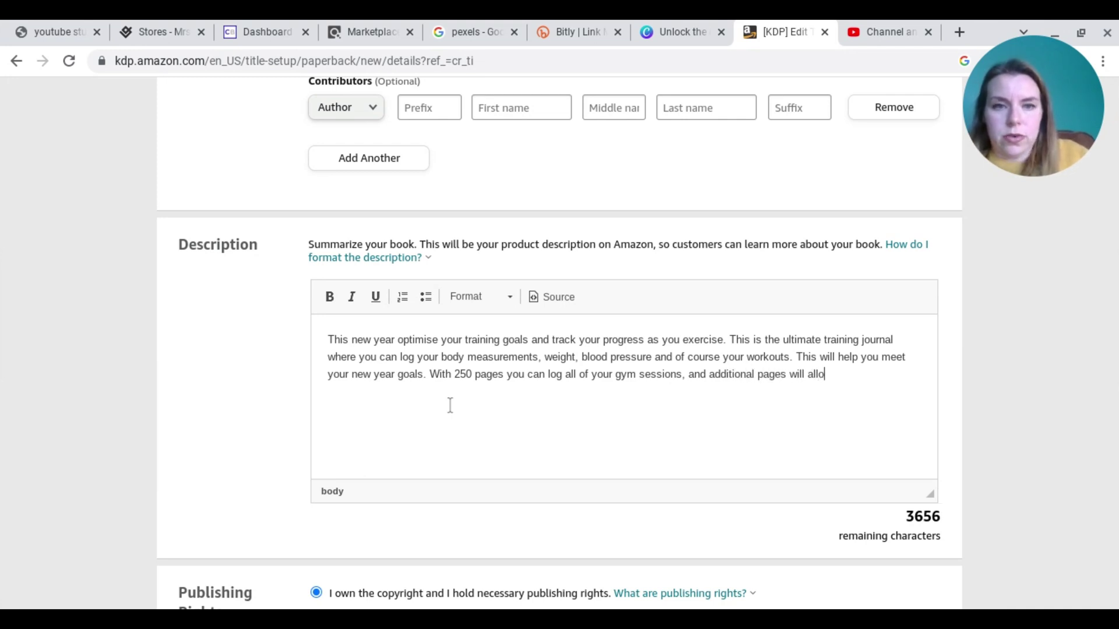
type("w you")
key("BackSpace")
type("training goals")
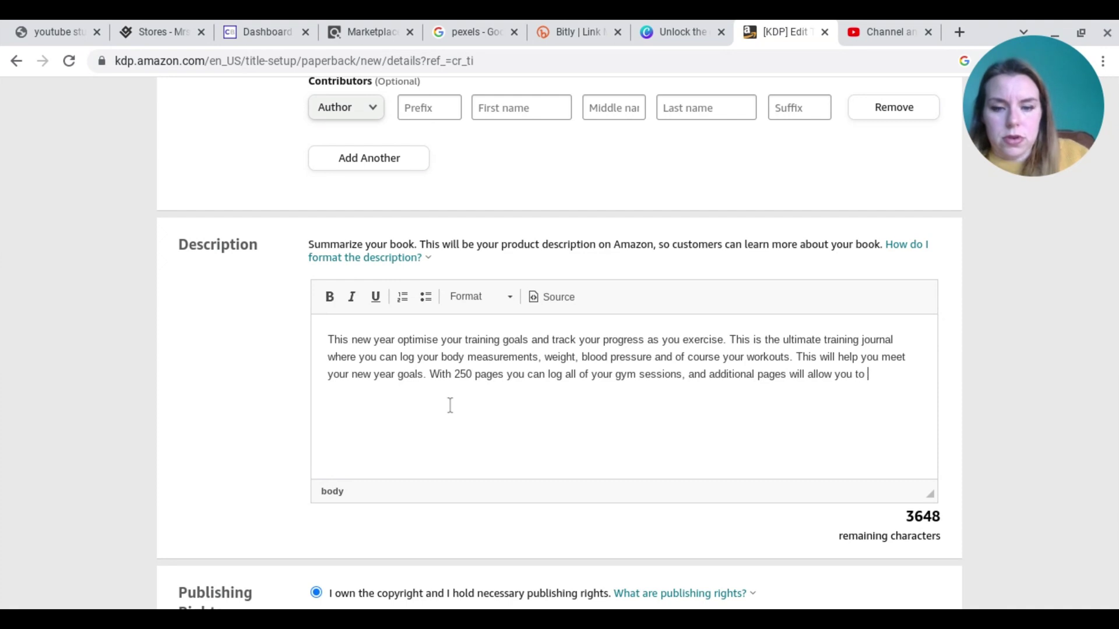
type(" and track your p")
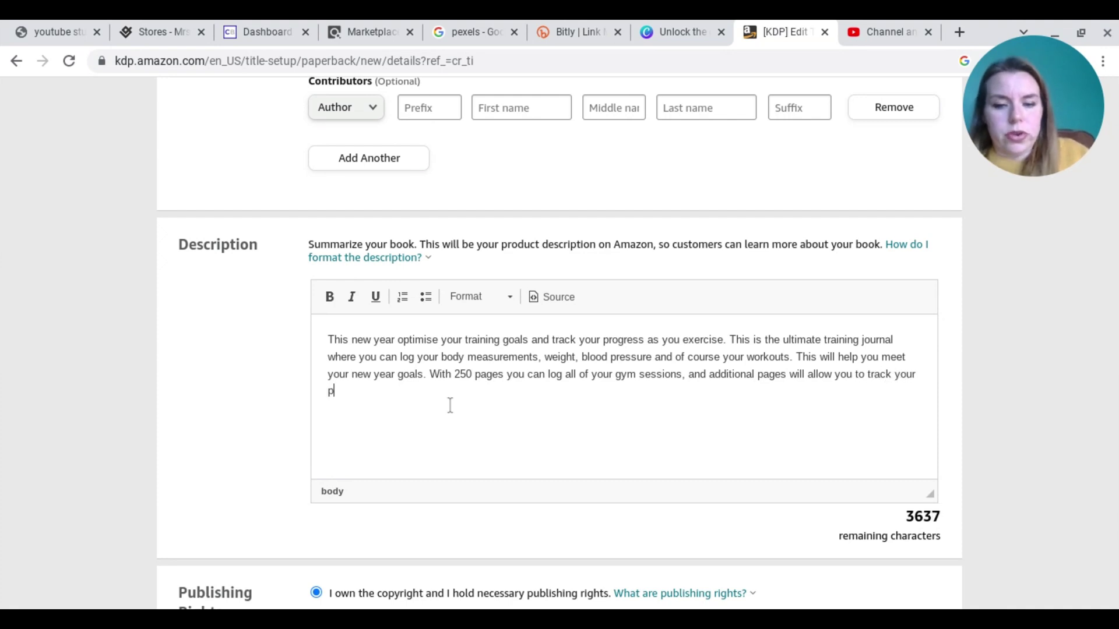
type("rogres")
key("BackSpace")
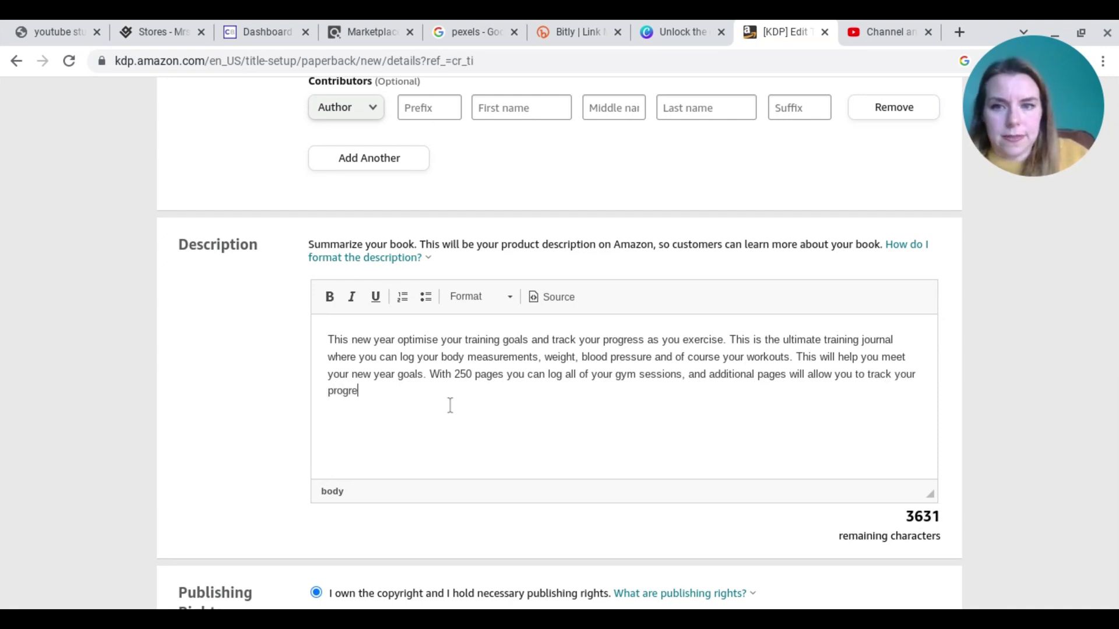
type("ss.")
scroll(449, 404, "down", 5)
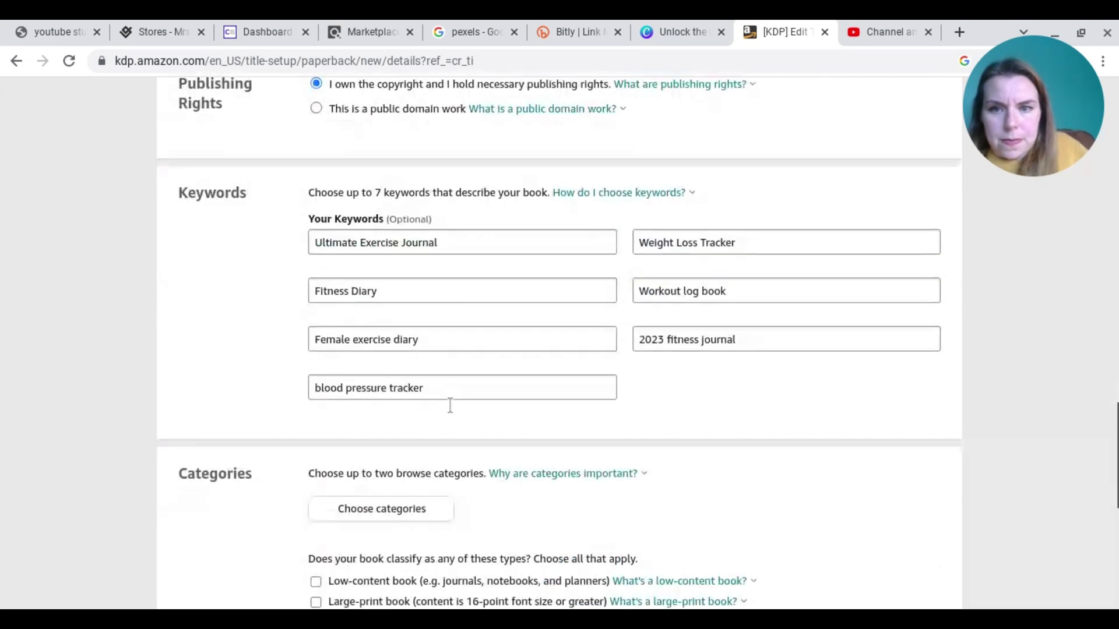
Step: Overwrite the seventh keyword 'blood pressure tracker' with 'gym diary'
left_click(425, 400)
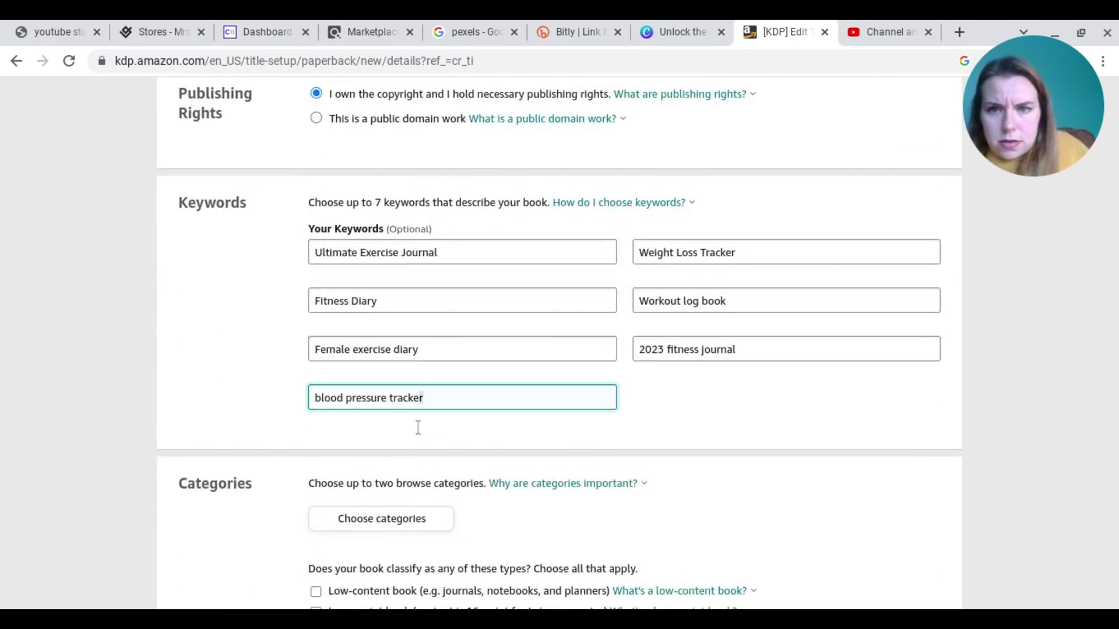
key("ctrl+a")
type("g")
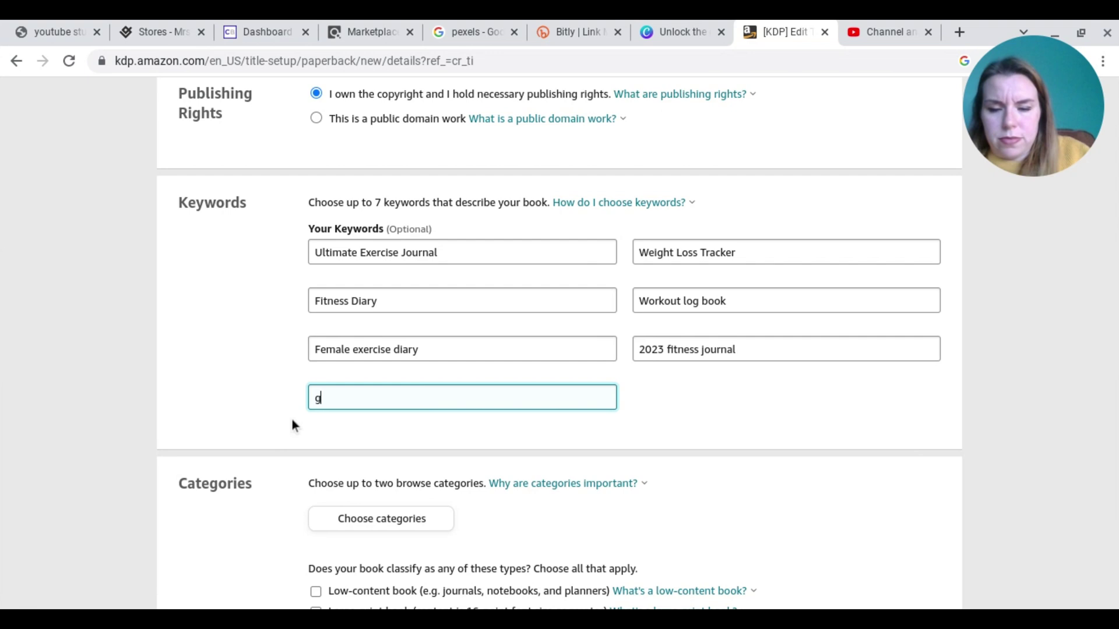
type("ym ")
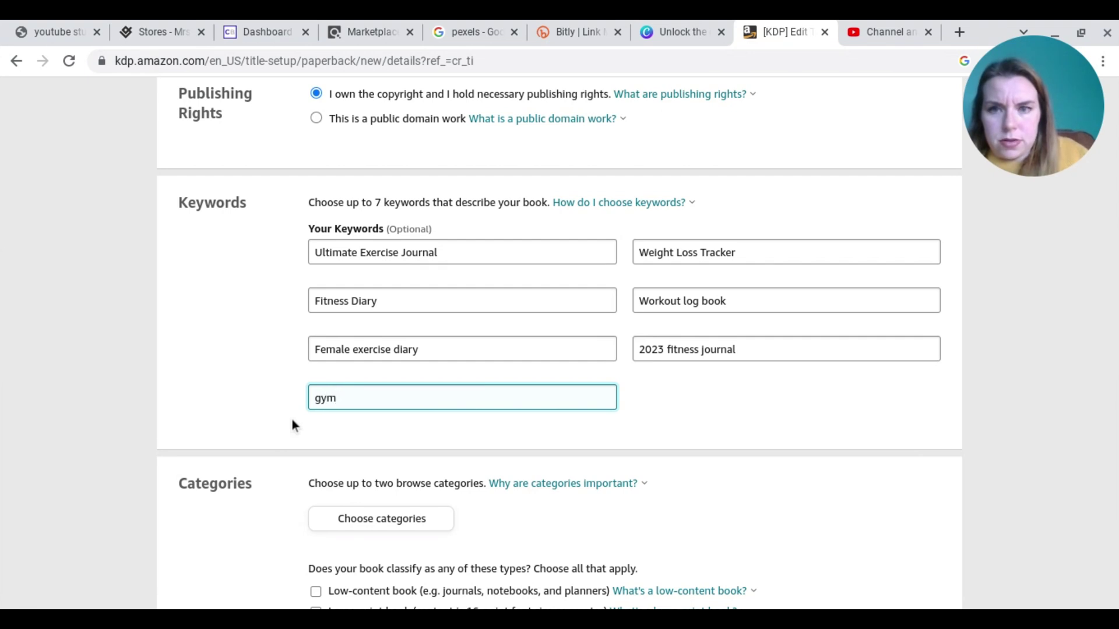
type("diar")
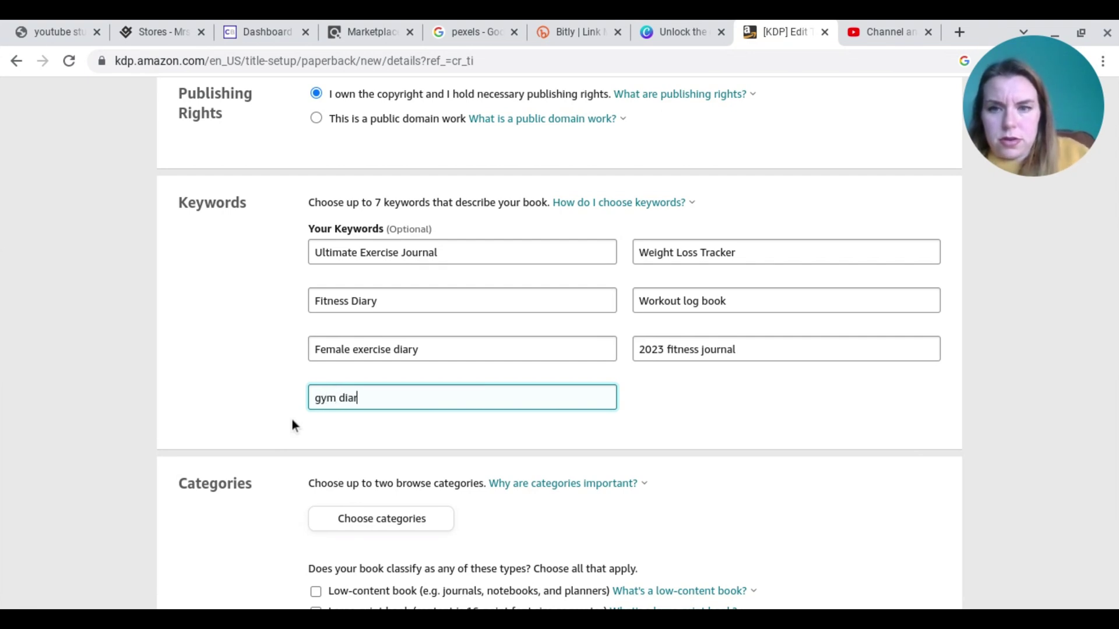
type("y")
scroll(292, 419, "down", 1)
scroll(292, 419, "down", 1)
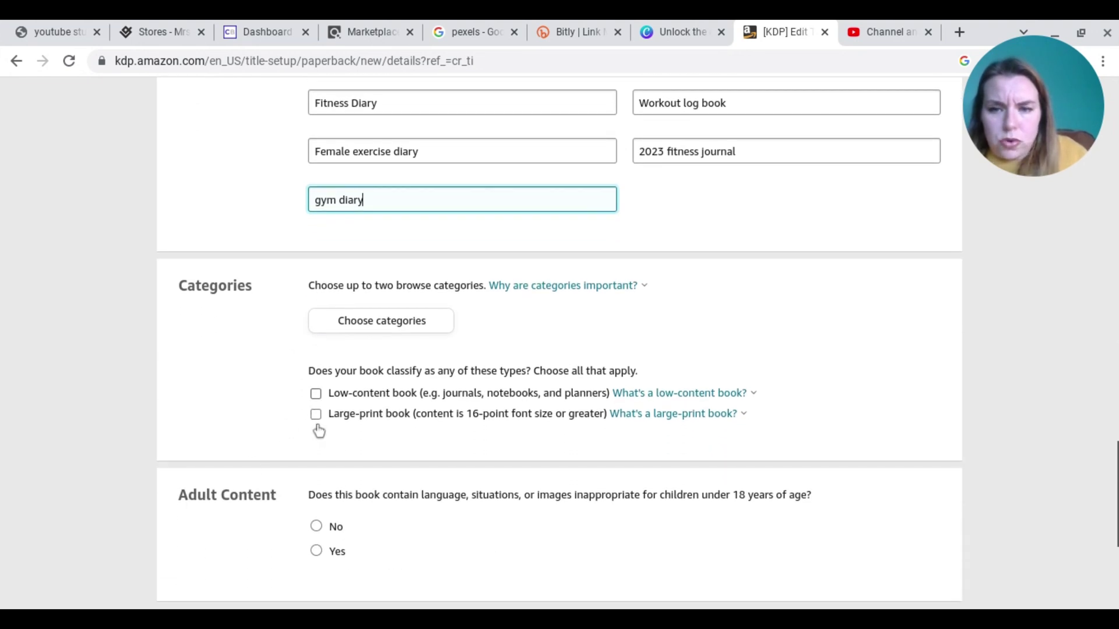
Step: Mark the book as low-content and browse categories to Nonfiction > Health & Fitness
left_click(316, 393)
left_click(381, 321)
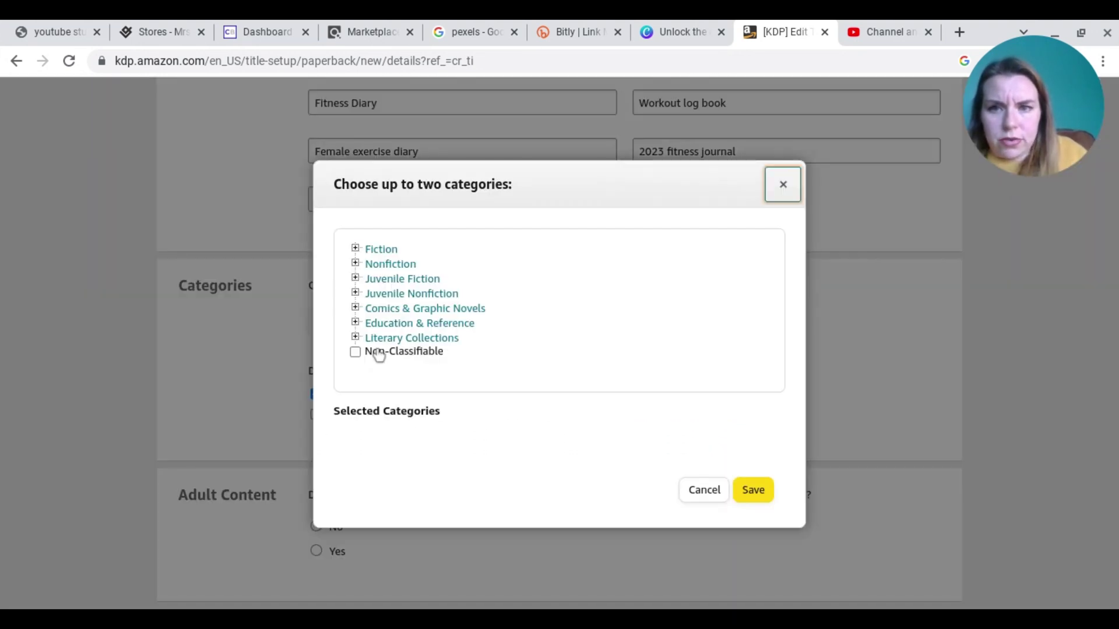
left_click(355, 263)
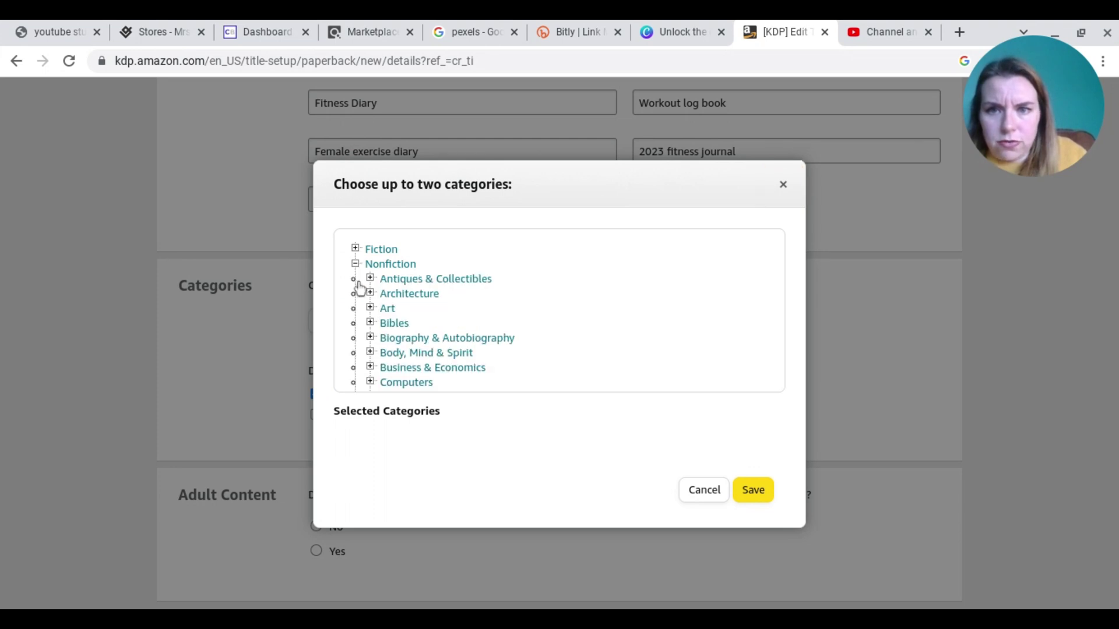
scroll(367, 323, "down", 1)
scroll(372, 335, "down", 1)
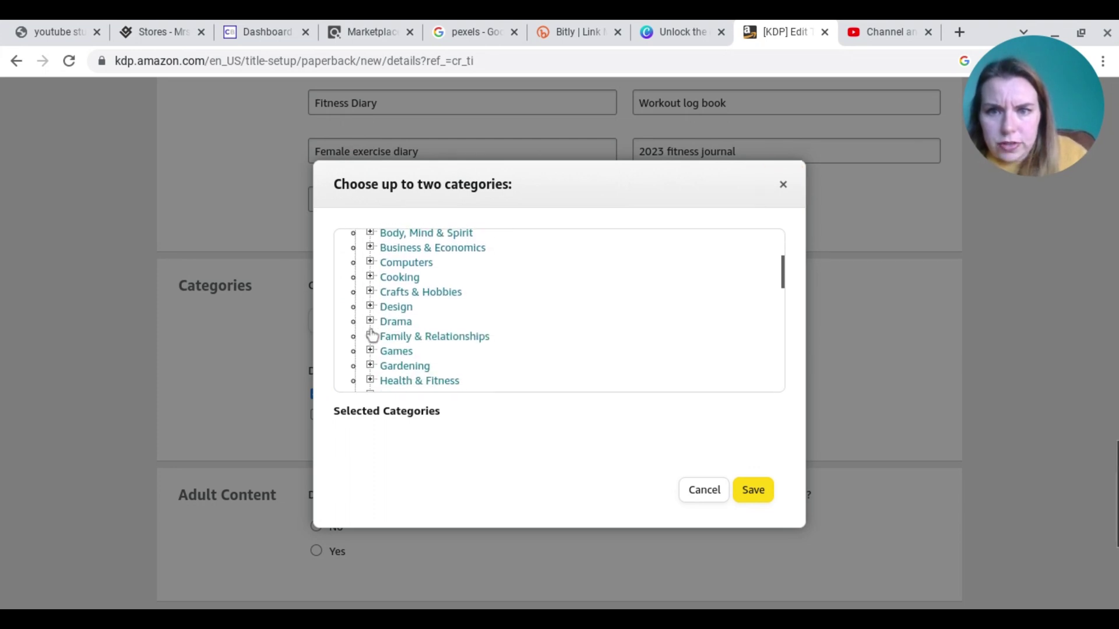
scroll(371, 335, "down", 1)
left_click(370, 330)
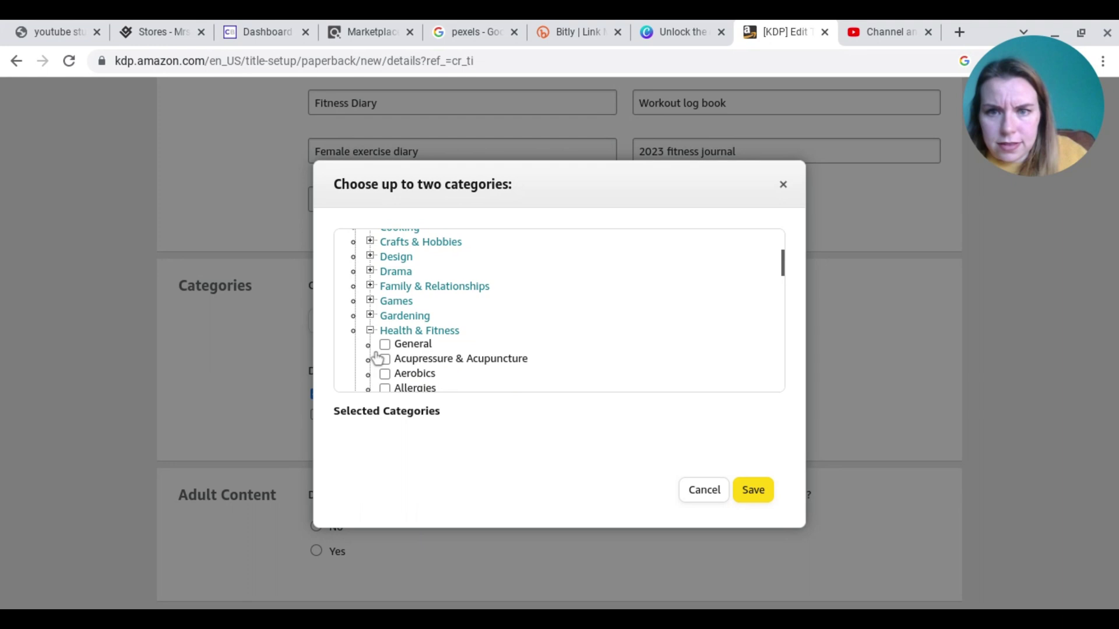
scroll(377, 359, "down", 1)
scroll(378, 358, "down", 1)
scroll(380, 357, "down", 2)
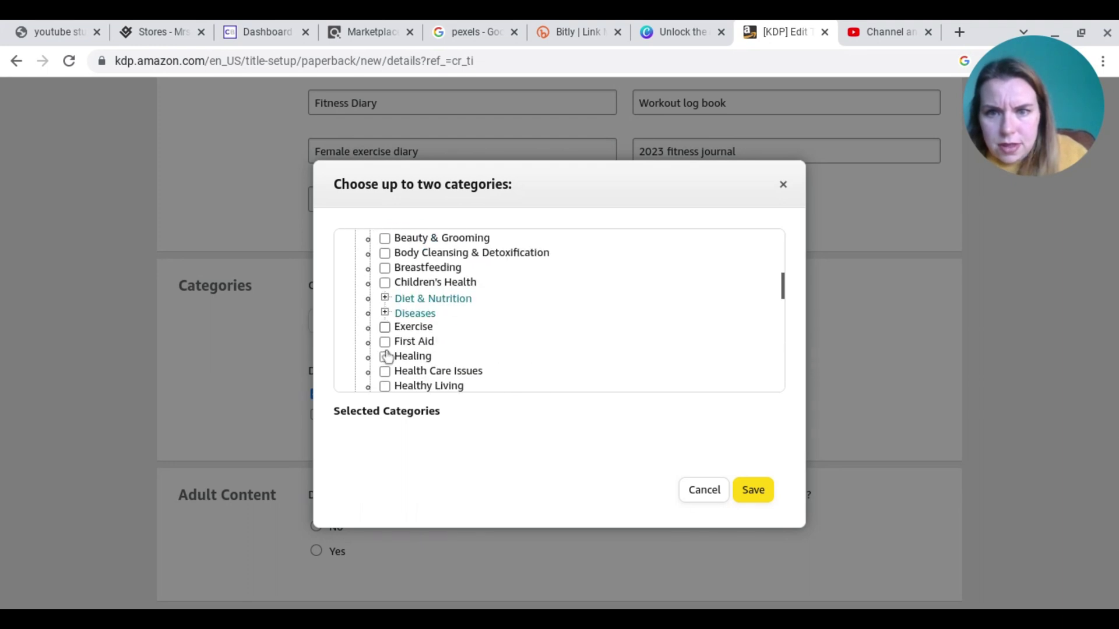
Step: Choose the Exercise and Women's Health categories, then save the details
left_click(385, 328)
scroll(387, 356, "down", 1)
scroll(387, 356, "down", 1)
scroll(388, 354, "down", 3)
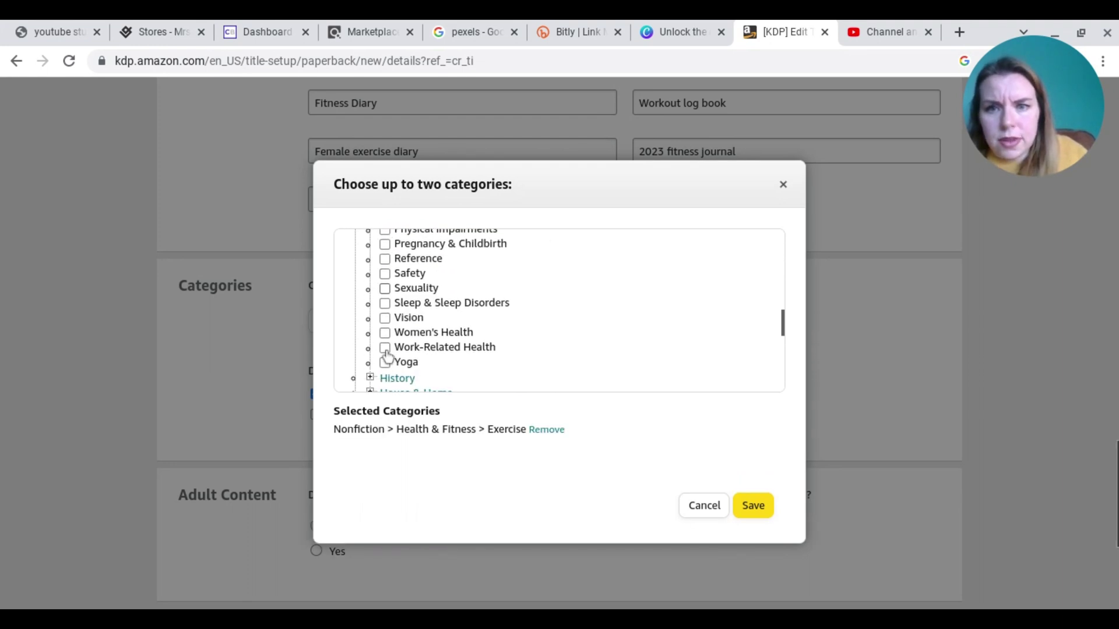
scroll(385, 347, "down", 1)
left_click(384, 327)
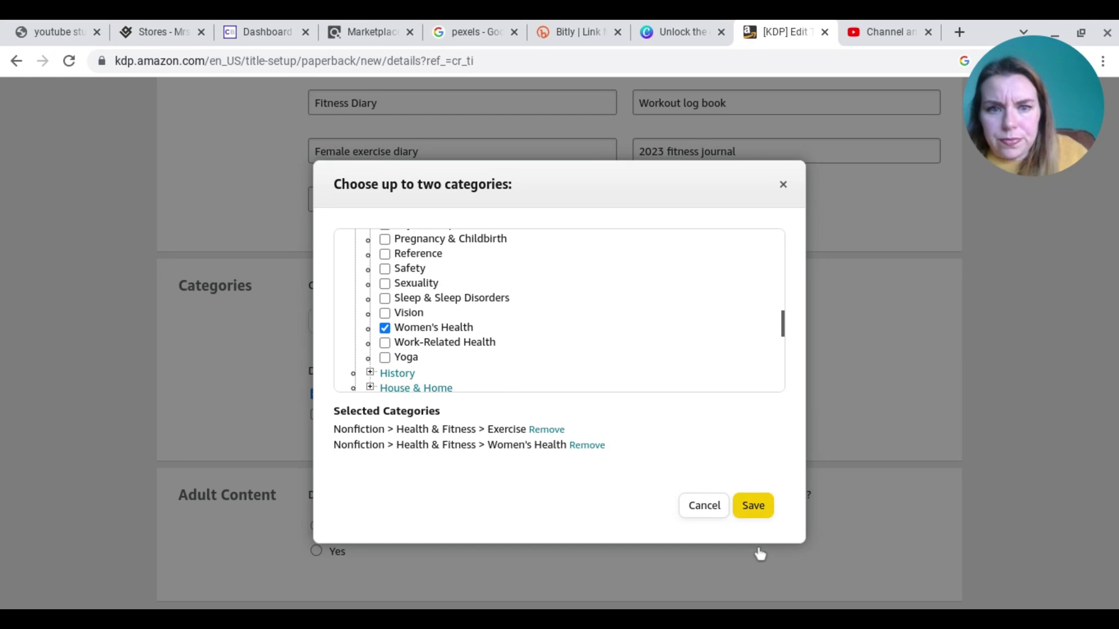
left_click(753, 505)
scroll(760, 552, "down", 2)
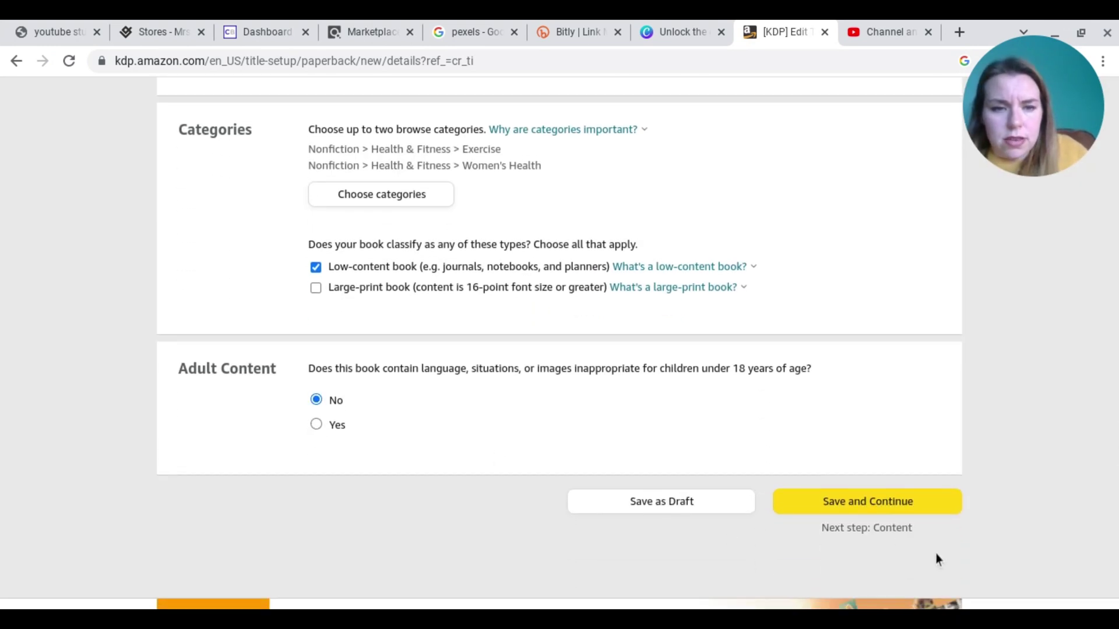
left_click(893, 534)
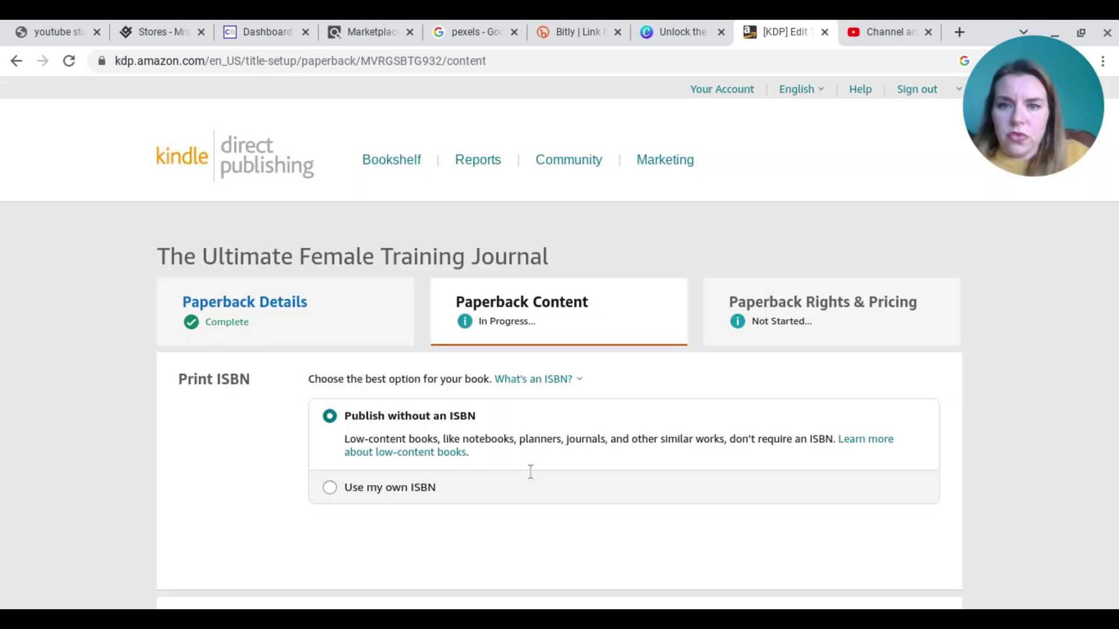
scroll(531, 472, "down", 2)
scroll(530, 472, "down", 1)
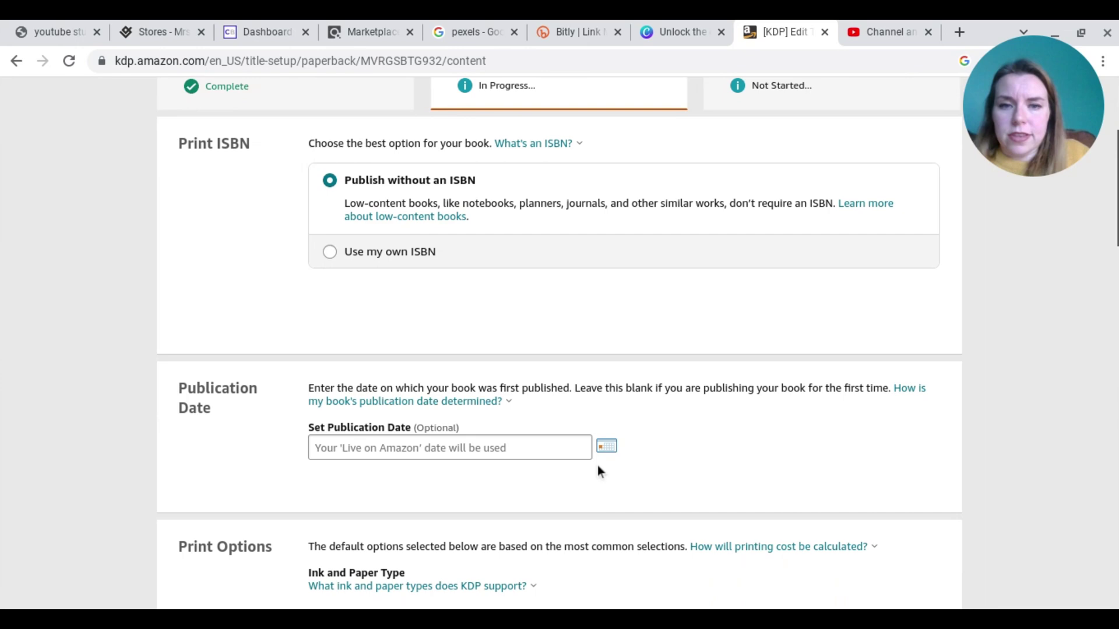
Step: Set the publication date to 16 November 2022 and choose Bleed (PDF only)
left_click(606, 447)
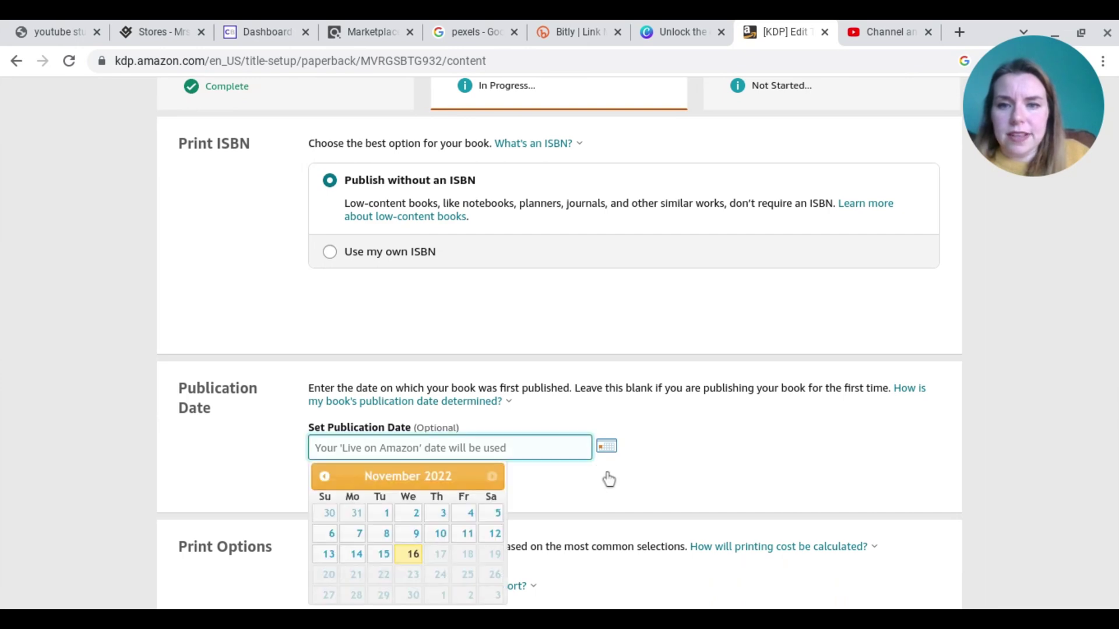
left_click(414, 593)
scroll(428, 543, "down", 2)
scroll(429, 543, "down", 2)
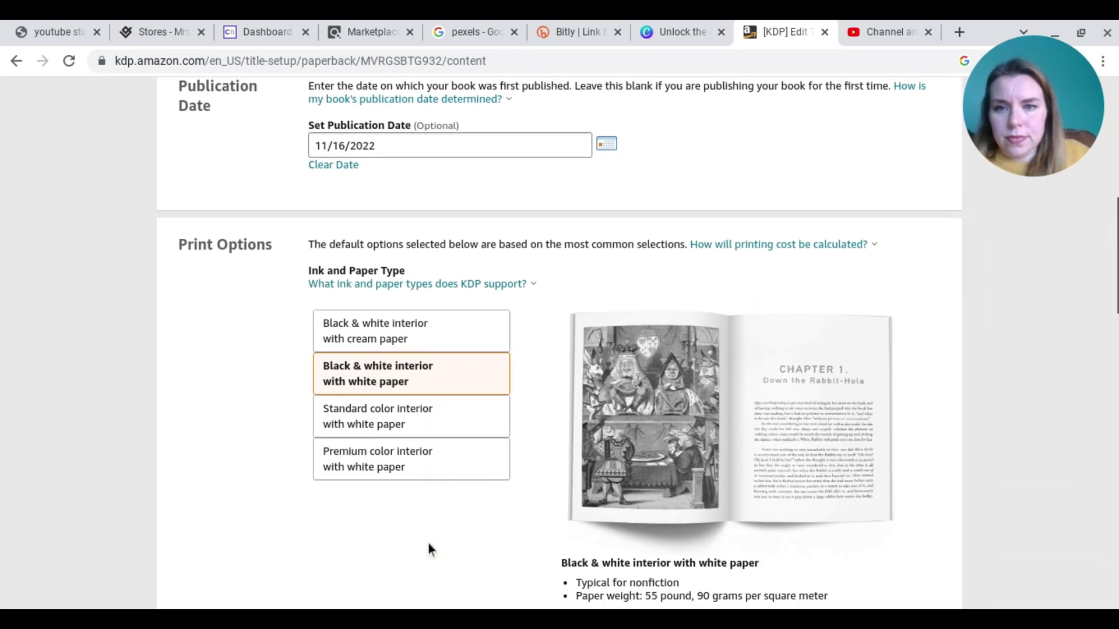
scroll(427, 549, "down", 2)
scroll(427, 549, "down", 2)
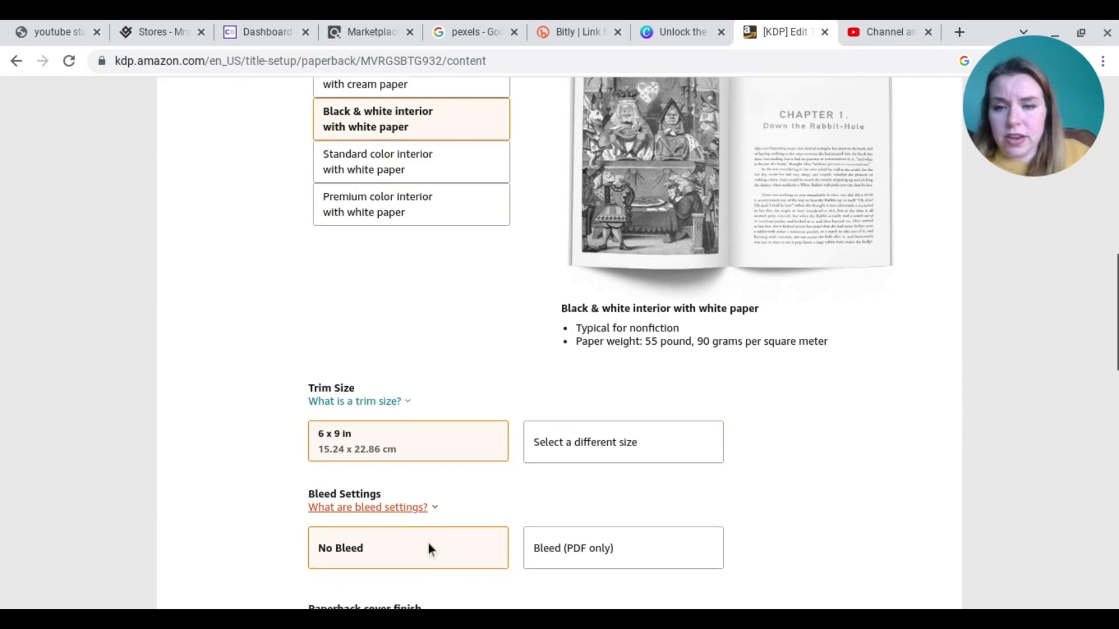
scroll(429, 548, "down", 2)
scroll(538, 513, "down", 2)
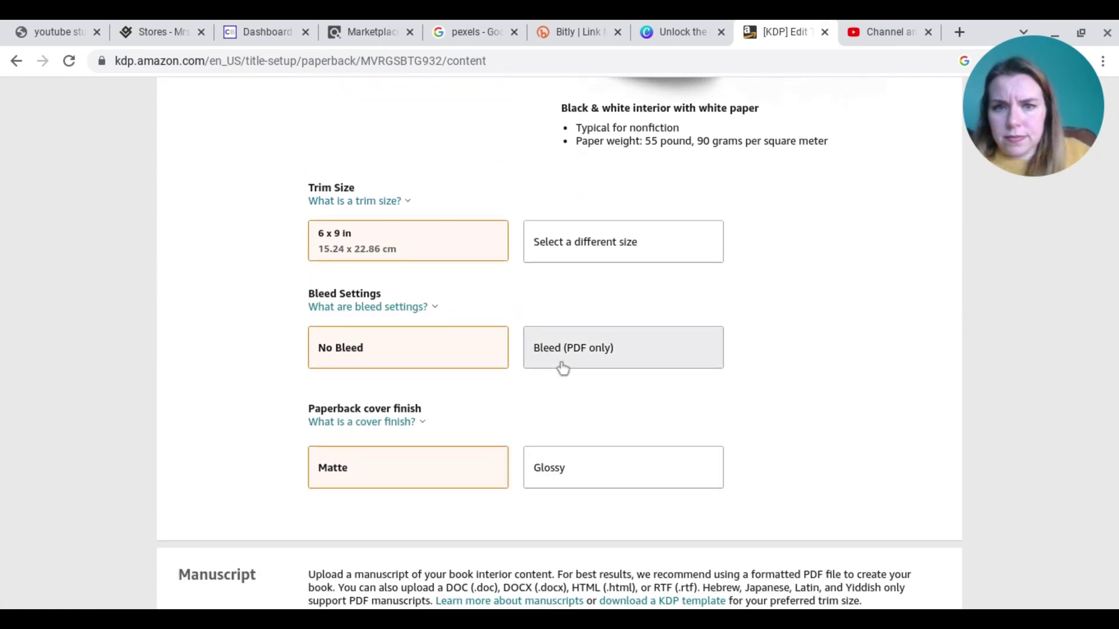
left_click(561, 368)
scroll(480, 422, "down", 1)
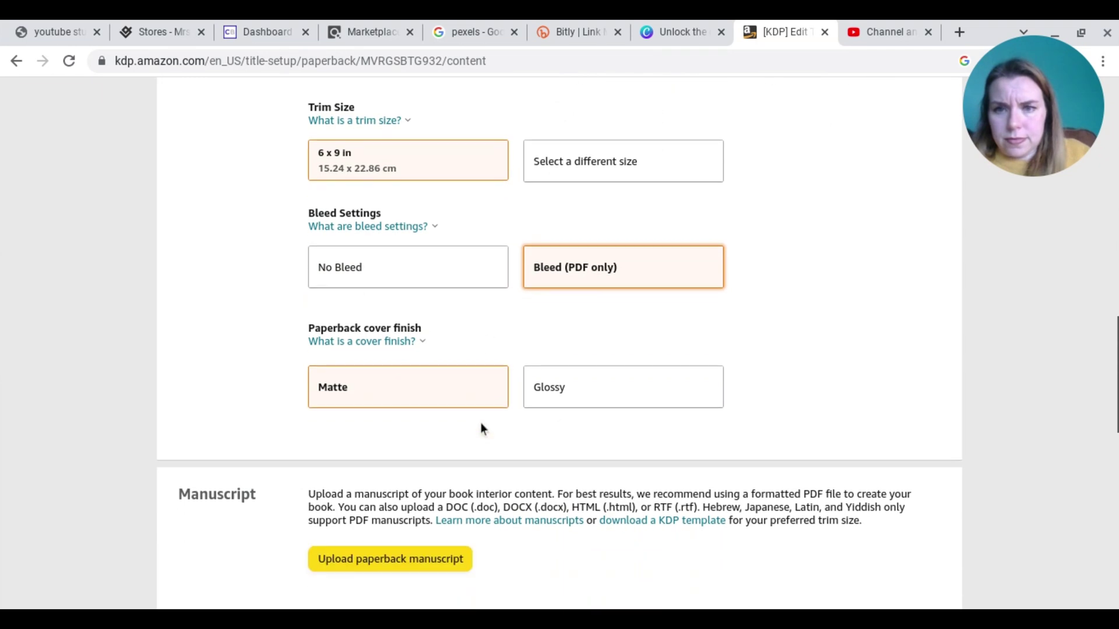
scroll(479, 422, "down", 2)
scroll(480, 422, "down", 1)
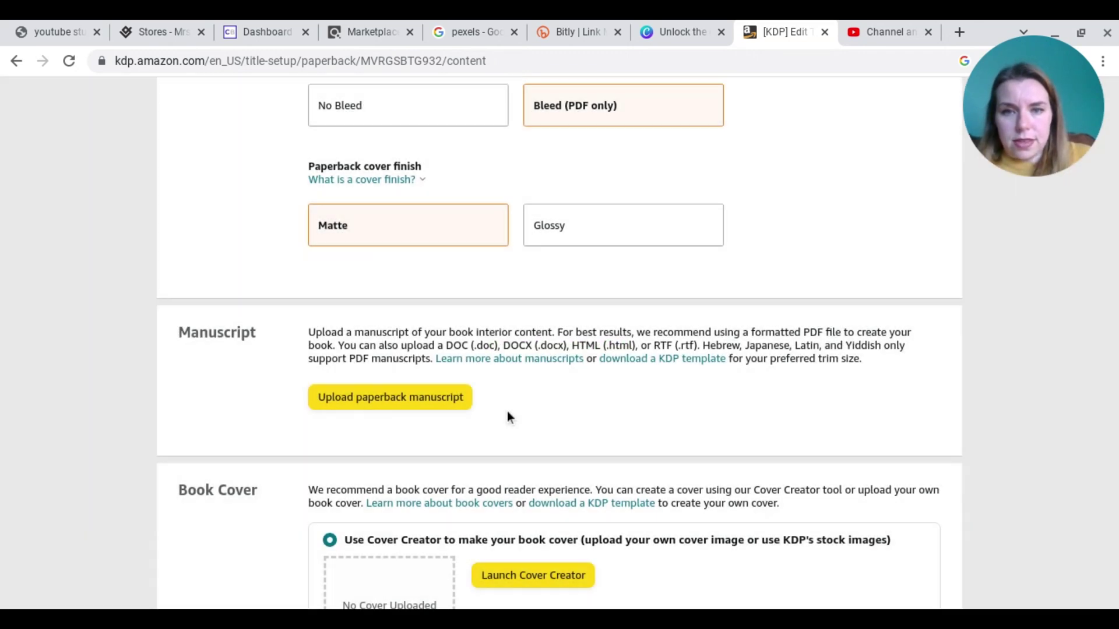
scroll(507, 416, "down", 3)
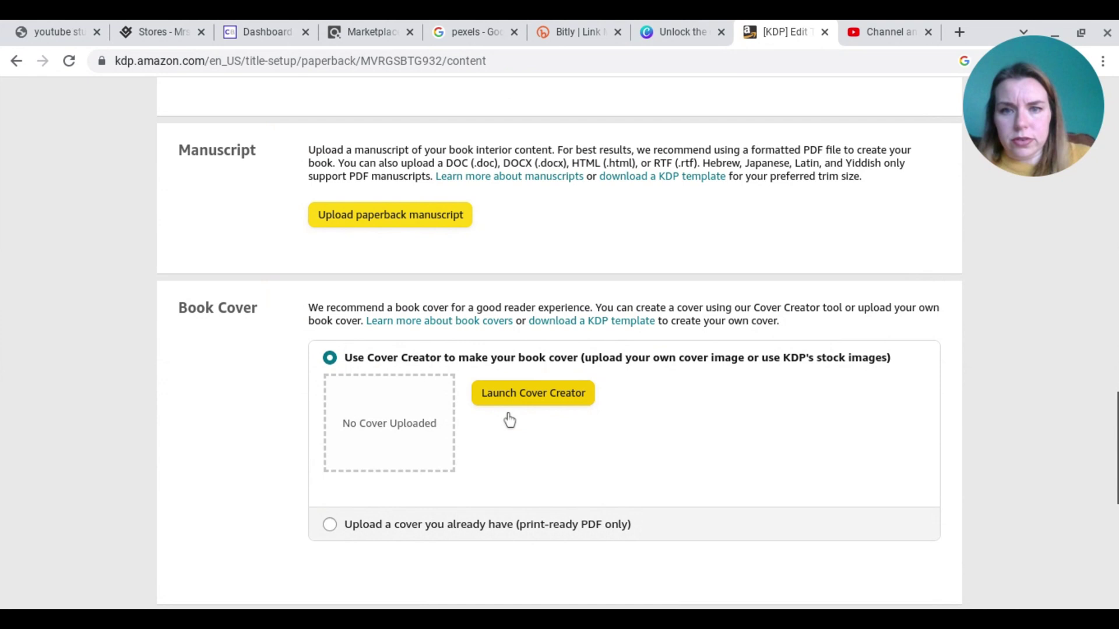
Step: Choose 'Upload a cover you already have' to supply the print-ready cover PDF
left_click(330, 525)
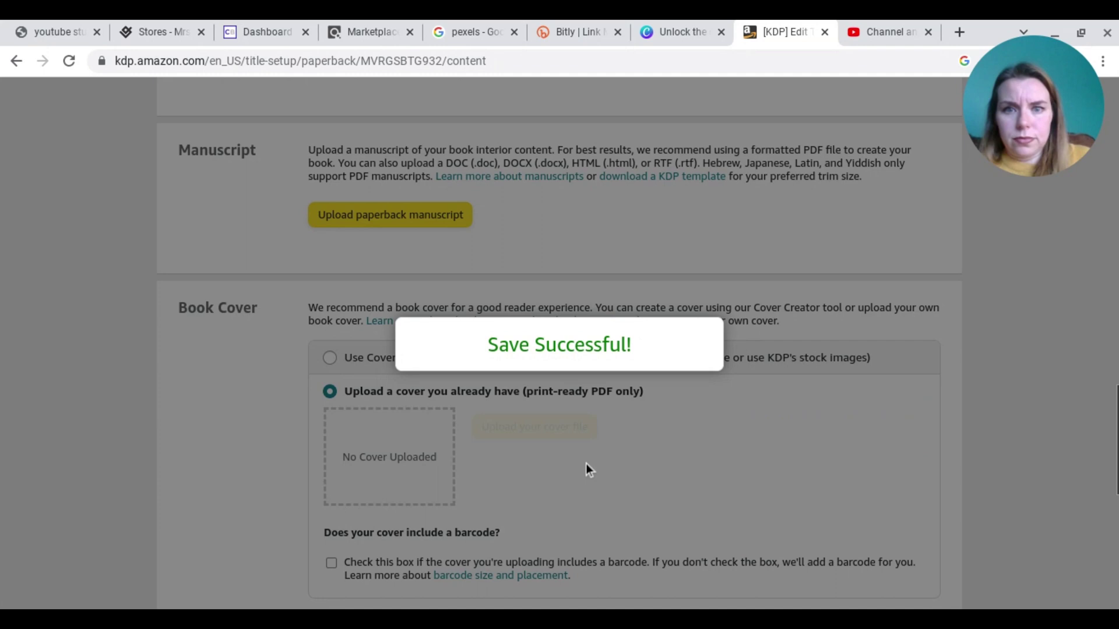
scroll(585, 470, "down", 1)
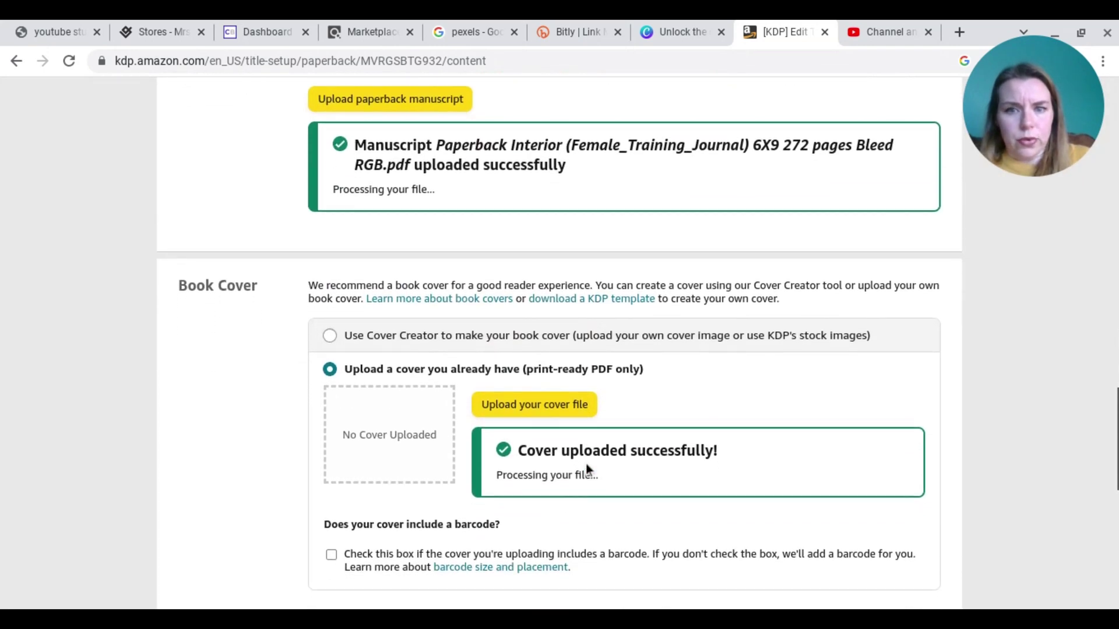
scroll(585, 469, "down", 3)
scroll(542, 475, "down", 1)
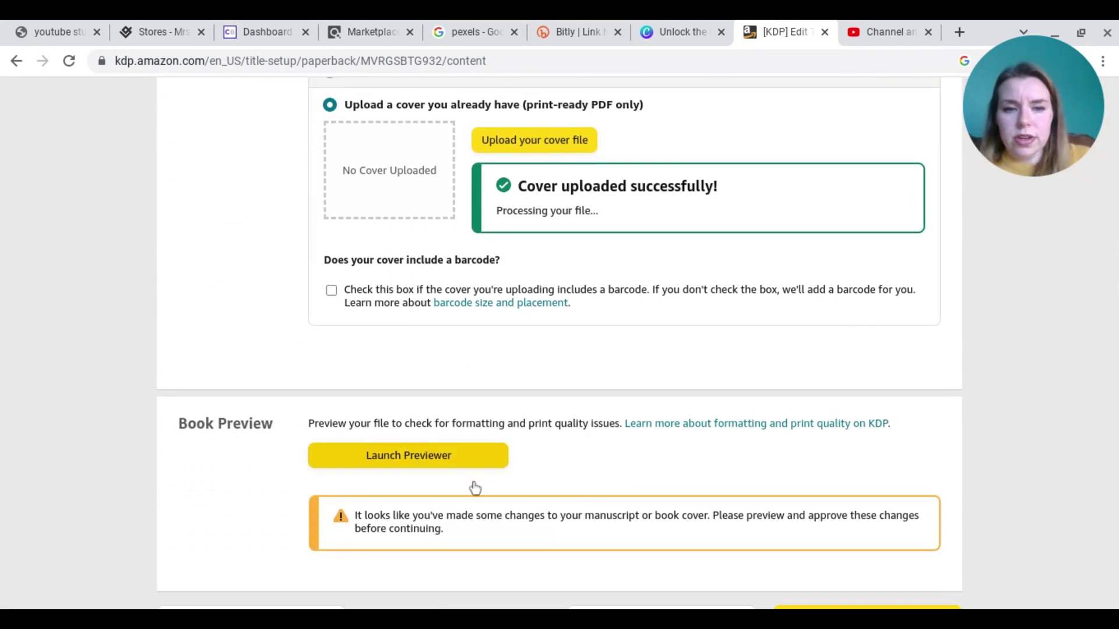
scroll(475, 488, "down", 1)
Step: Launch the print previewer and show all 272 pages in Thumbnail View
left_click(461, 411)
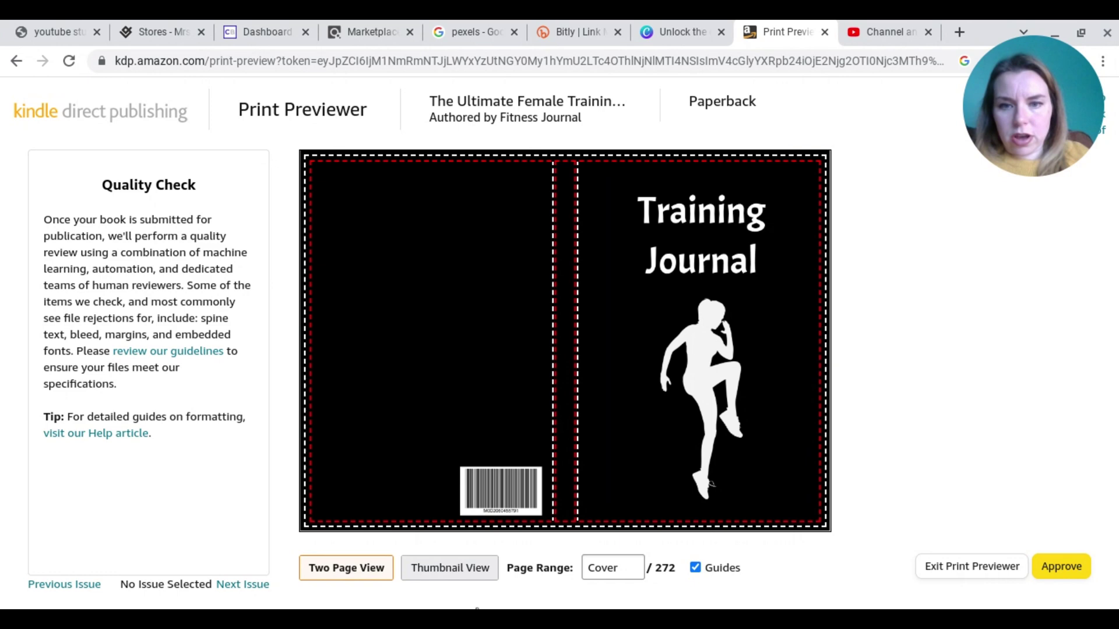
left_click(449, 567)
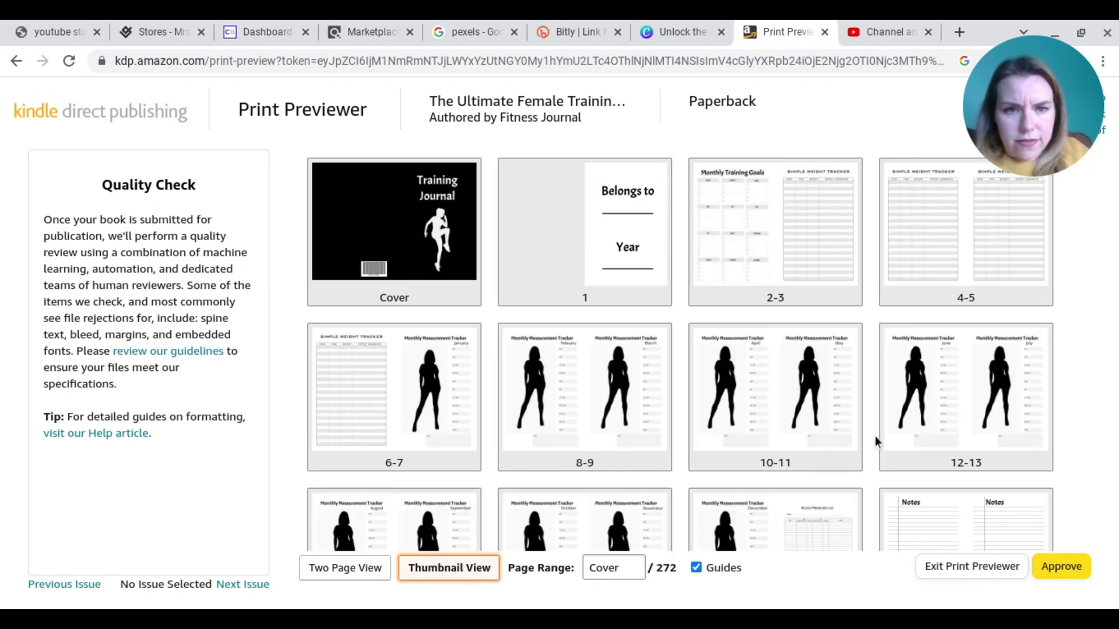
scroll(875, 437, "down", 2)
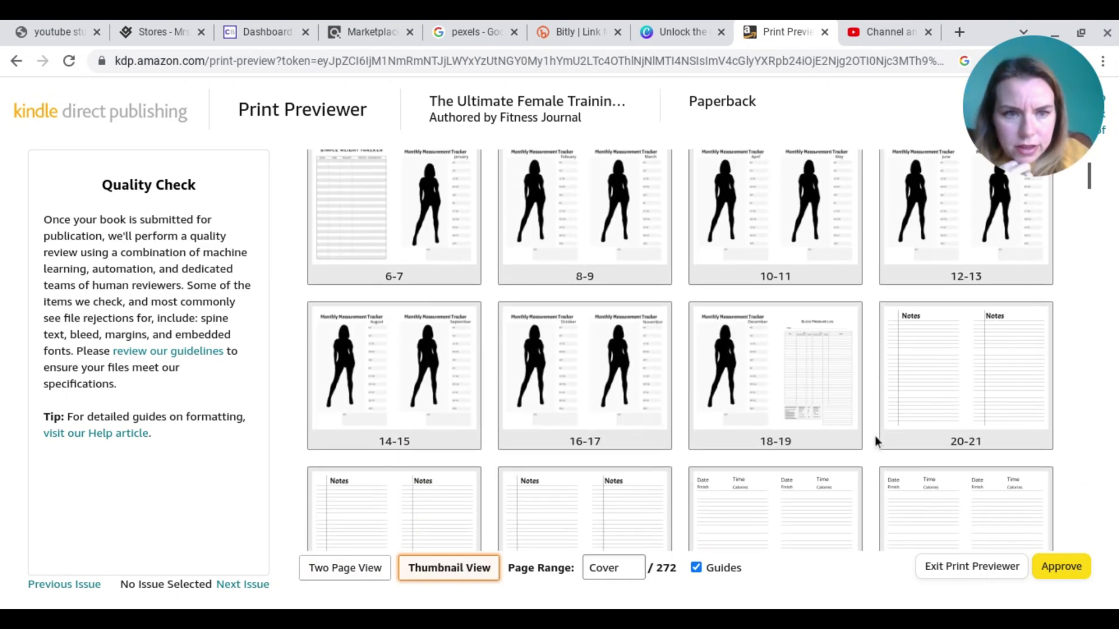
scroll(875, 437, "down", 1)
scroll(875, 436, "down", 2)
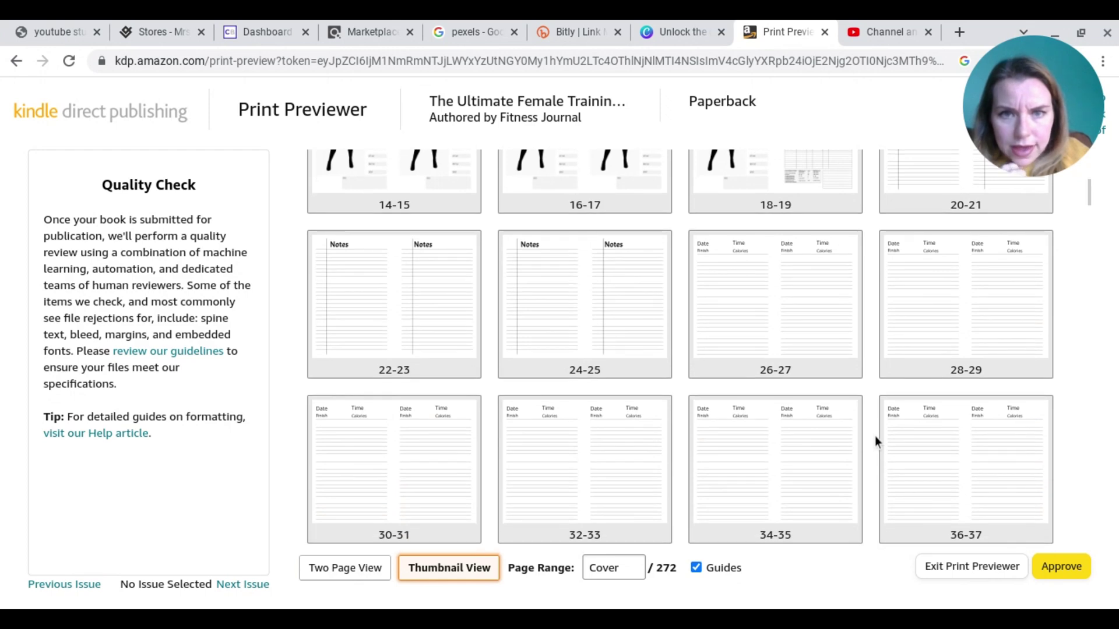
scroll(875, 436, "down", 1)
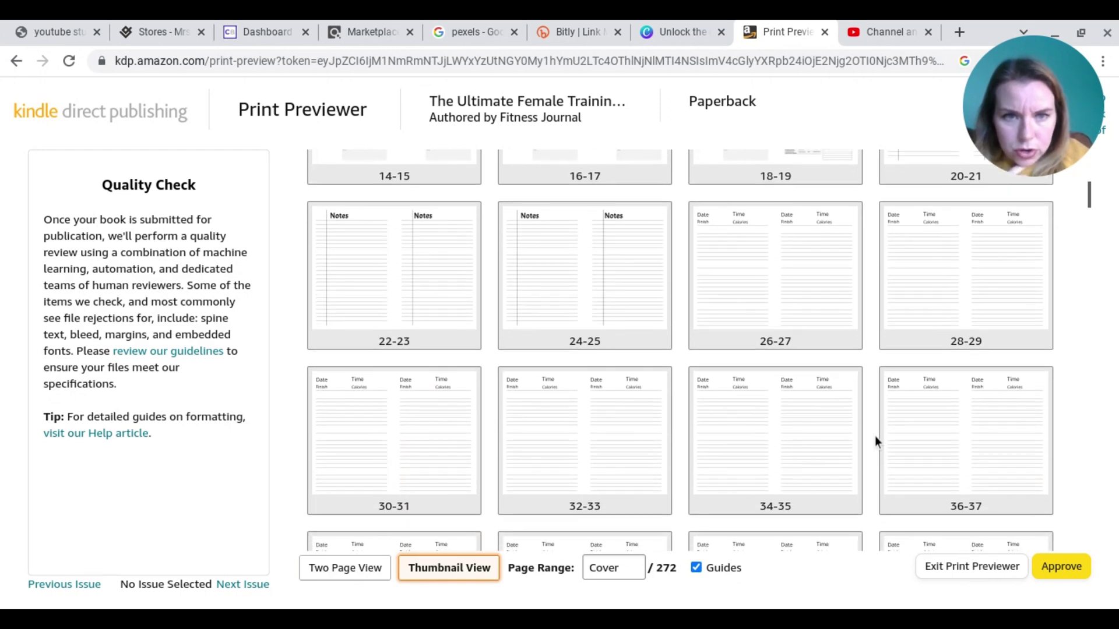
scroll(875, 437, "down", 1)
scroll(875, 436, "down", 2)
scroll(874, 436, "down", 1)
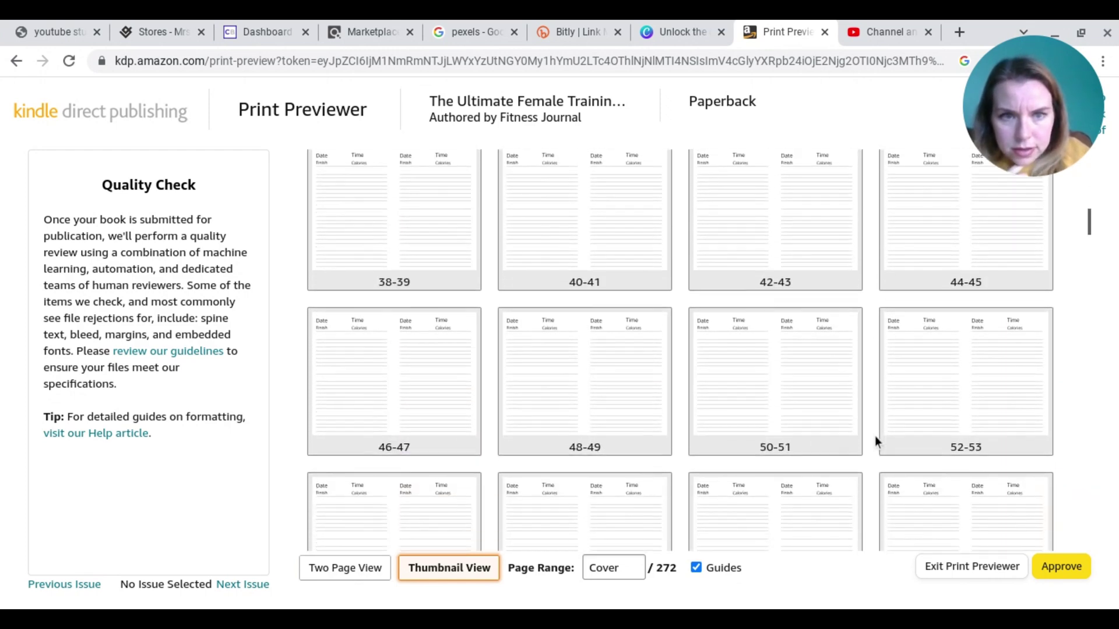
scroll(876, 437, "down", 10)
scroll(875, 437, "down", 10)
scroll(874, 436, "down", 4)
scroll(875, 437, "down", 5)
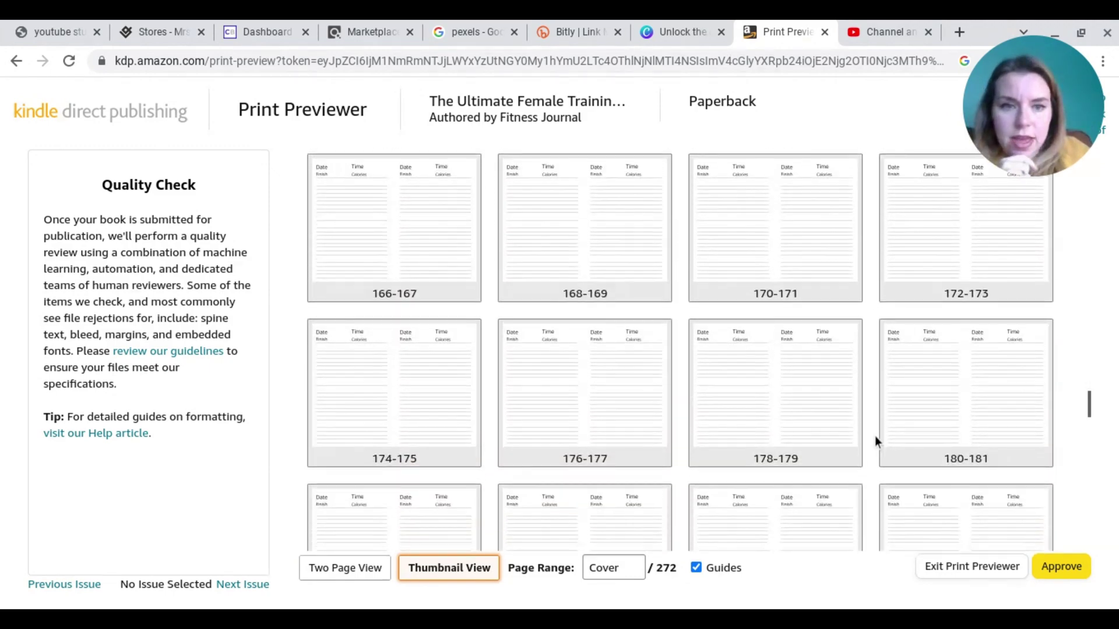
scroll(875, 437, "down", 5)
scroll(876, 436, "down", 4)
scroll(876, 436, "down", 2)
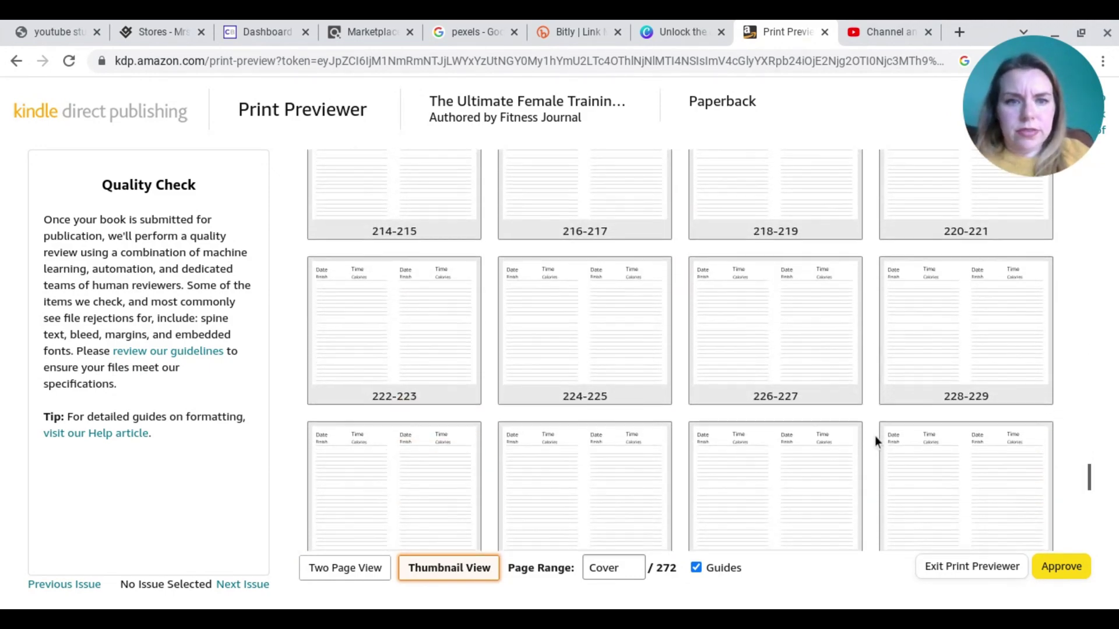
scroll(875, 437, "down", 4)
scroll(875, 436, "down", 5)
scroll(876, 441, "down", 2)
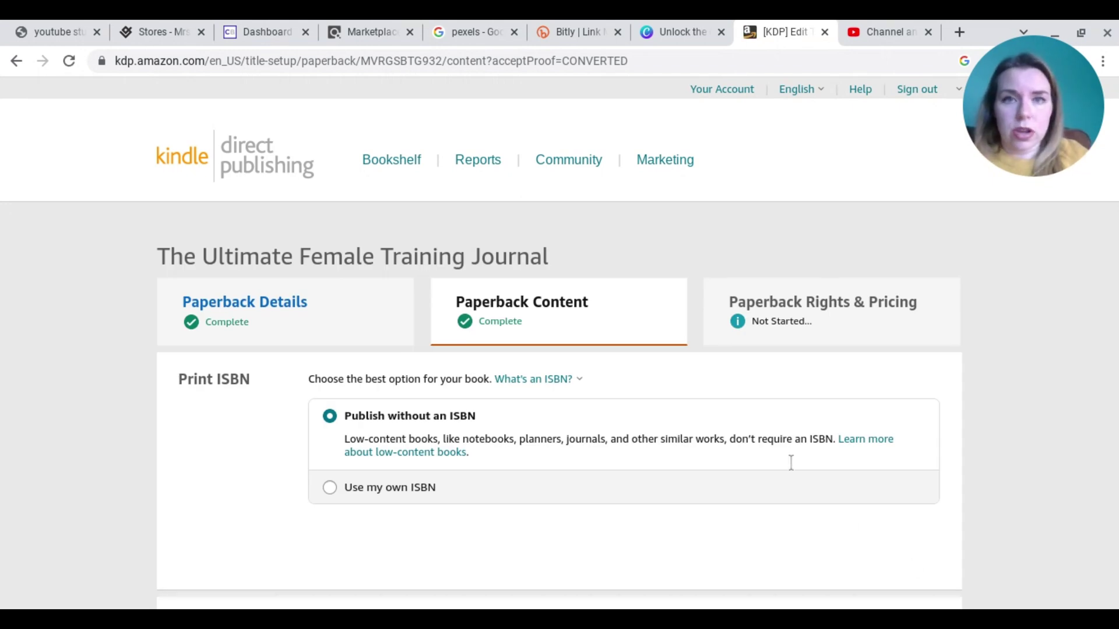
scroll(790, 463, "down", 1)
scroll(790, 463, "down", 5)
scroll(790, 463, "down", 10)
scroll(790, 463, "down", 3)
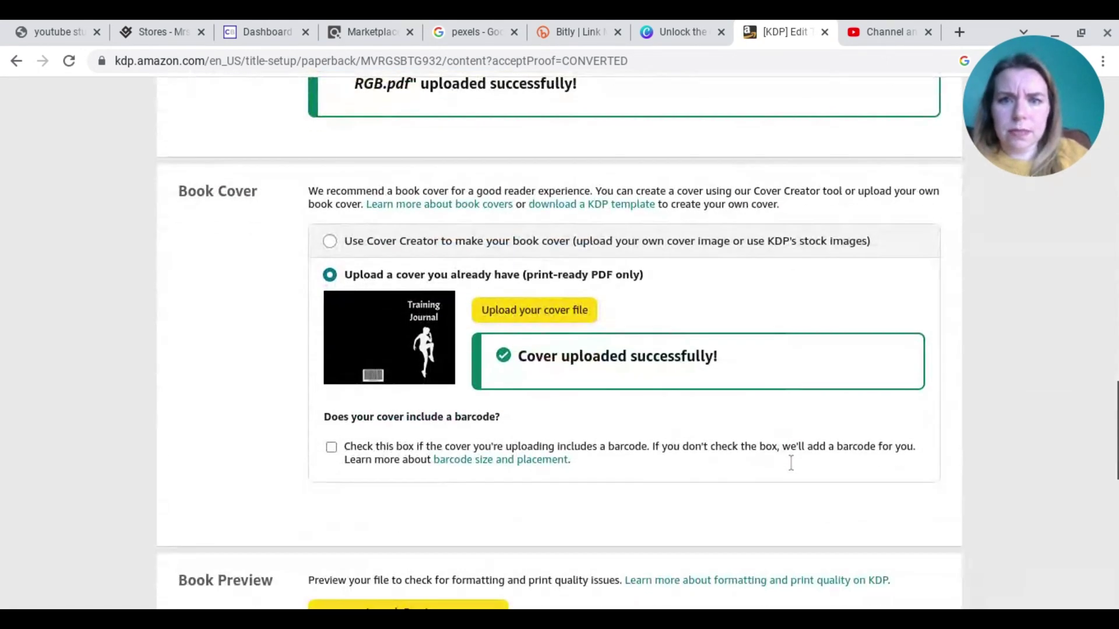
scroll(790, 464, "down", 5)
scroll(790, 463, "down", 3)
scroll(792, 453, "down", 1)
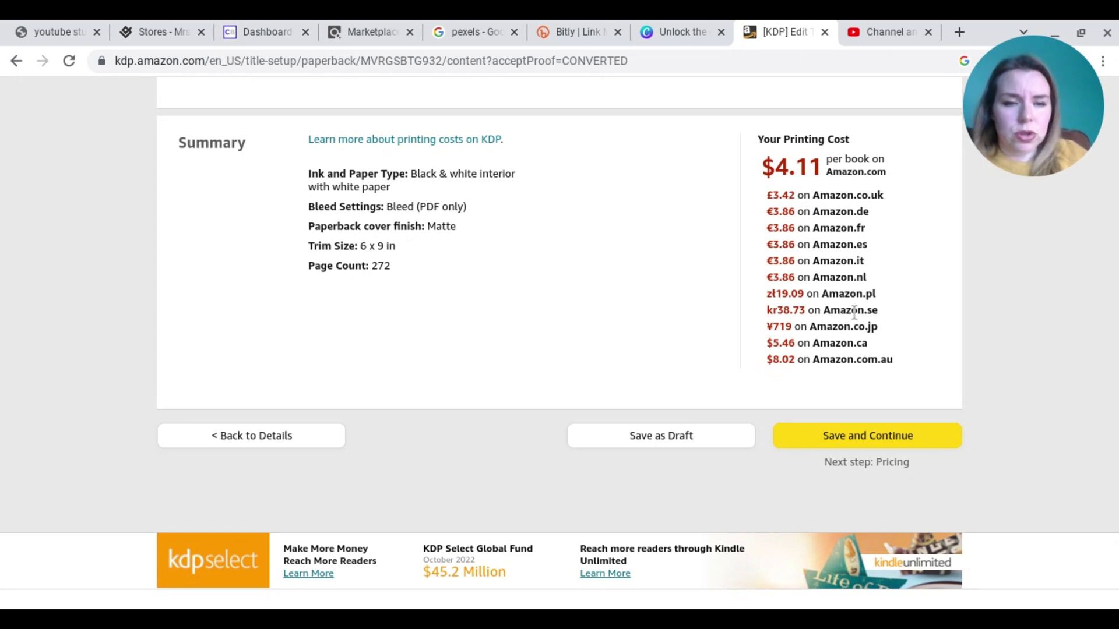
Step: Save the Paperback Content page, with its $4.11 printing cost, and continue
left_click(845, 467)
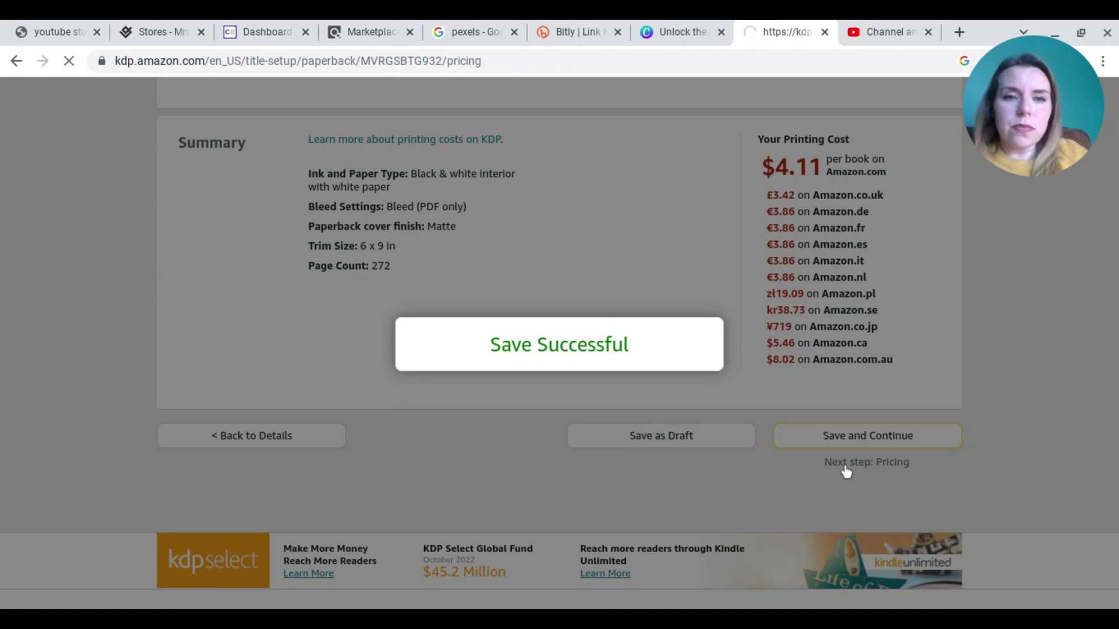
scroll(846, 472, "down", 2)
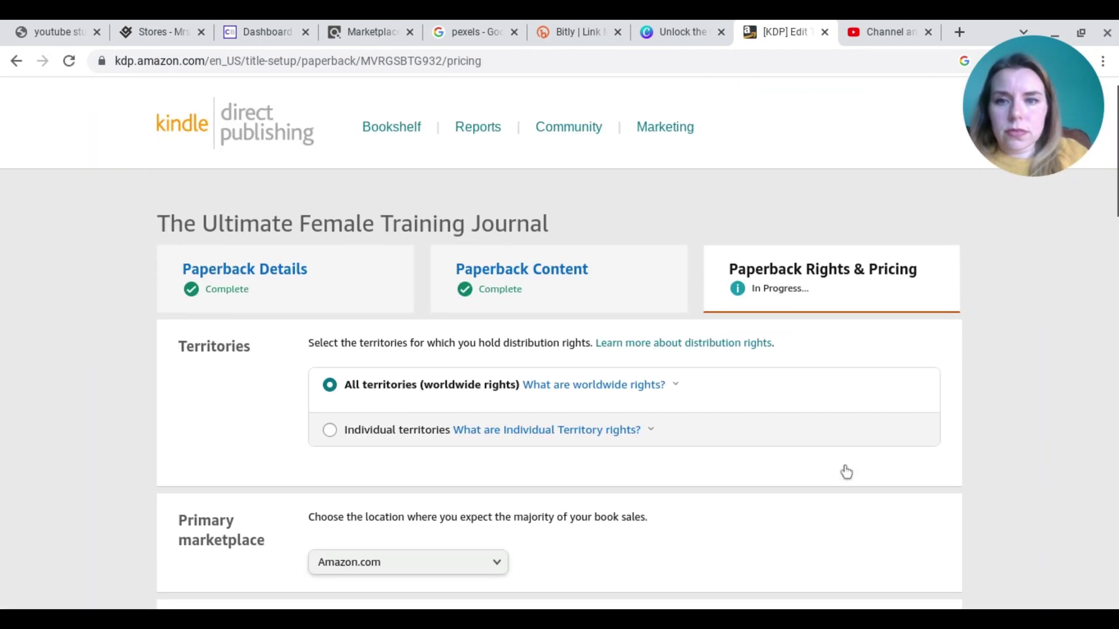
scroll(846, 472, "down", 3)
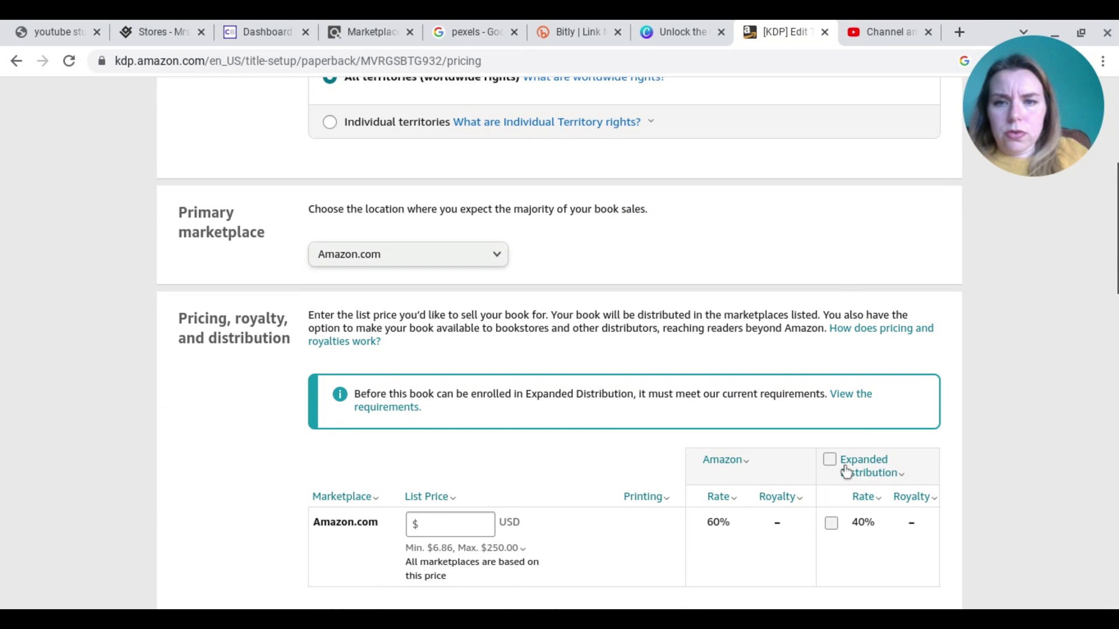
scroll(846, 472, "down", 2)
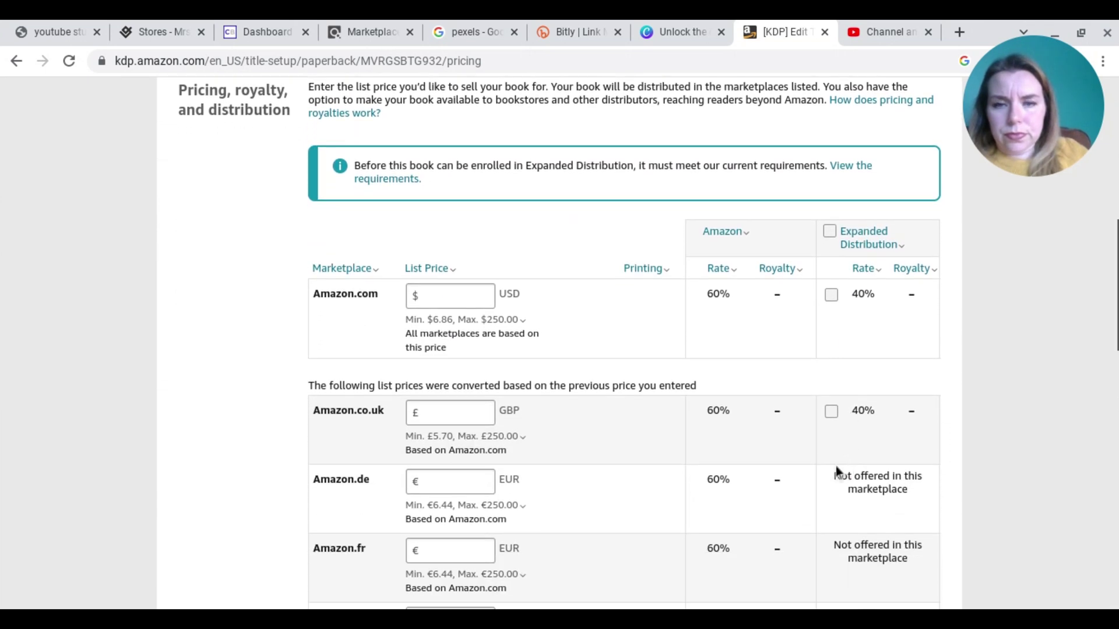
Step: Set Amazon.co.uk as primary marketplace, list the paperback at £9.99, and publish
left_click(475, 342)
scroll(434, 169, "up", 1)
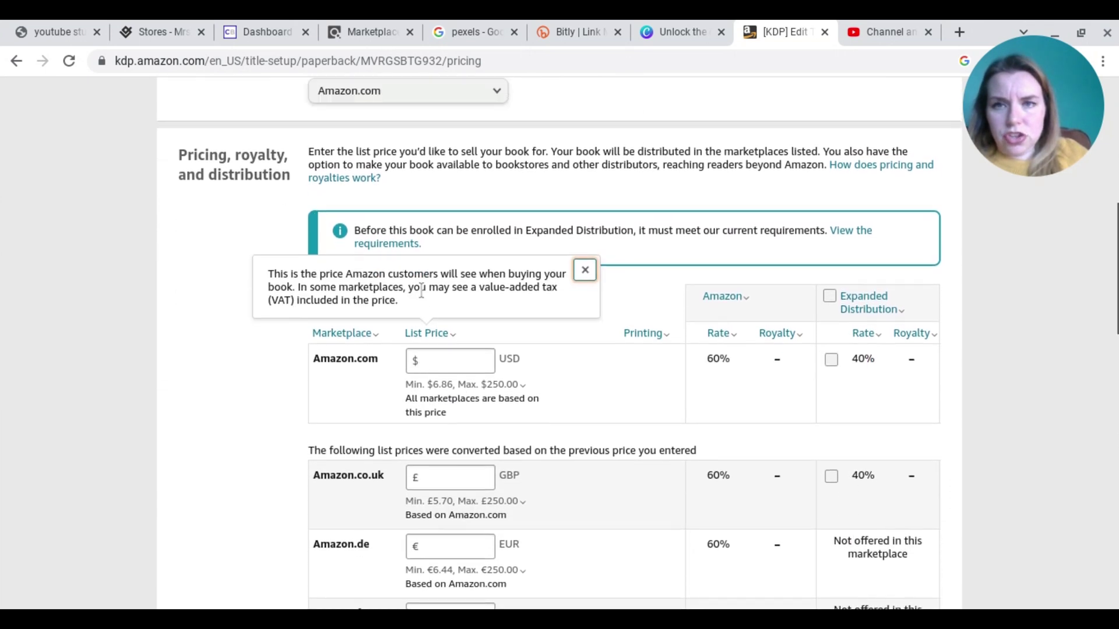
left_click(429, 127)
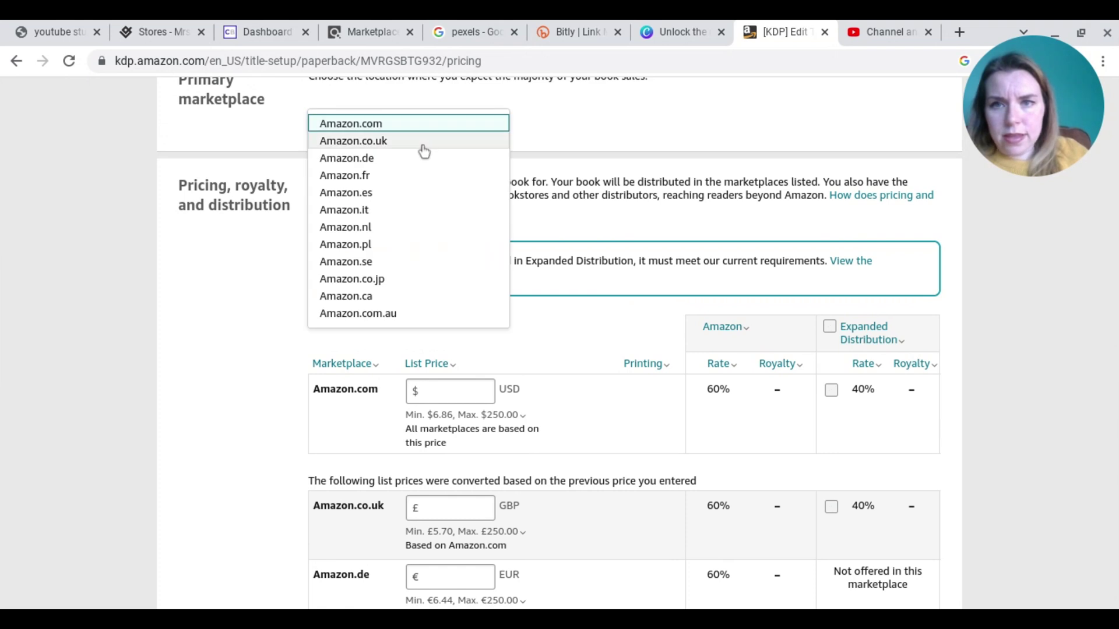
left_click(422, 142)
left_click(448, 389)
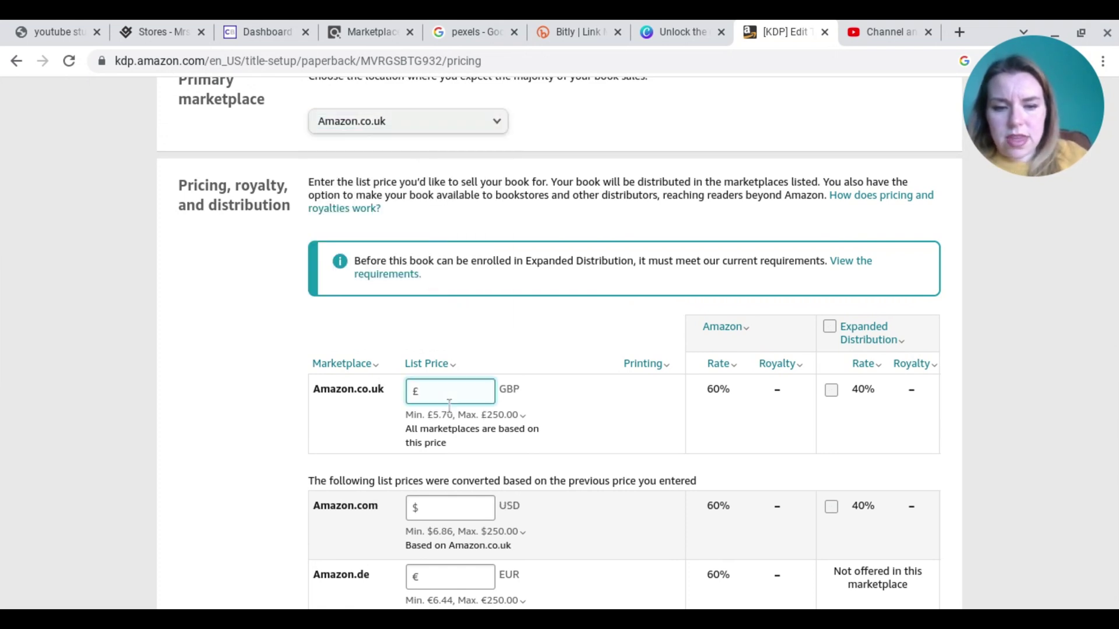
type("9.99")
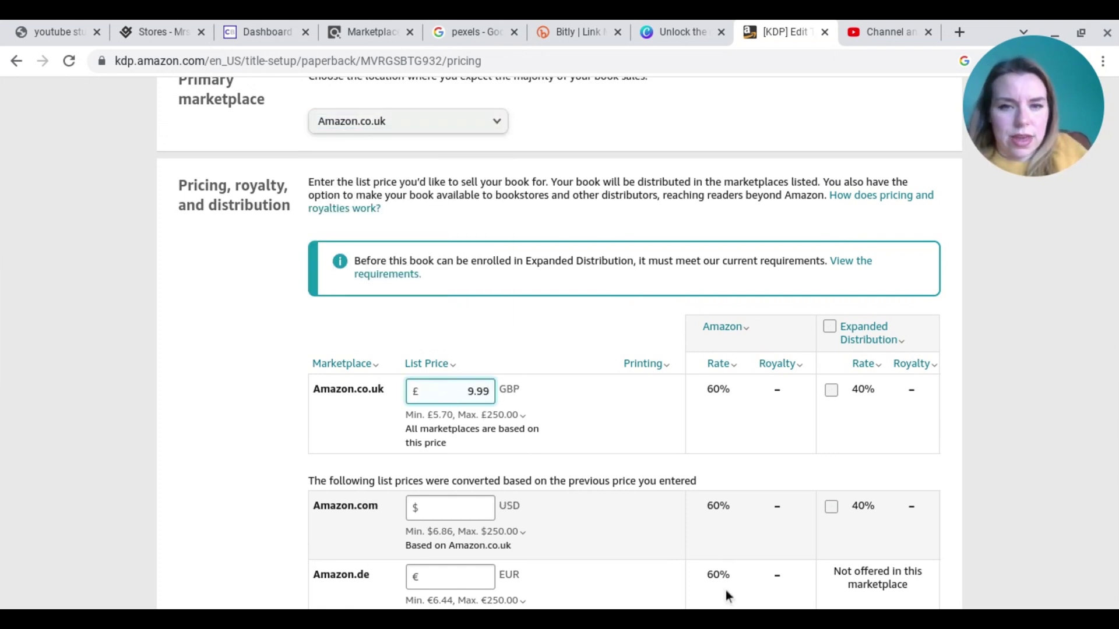
left_click(589, 419)
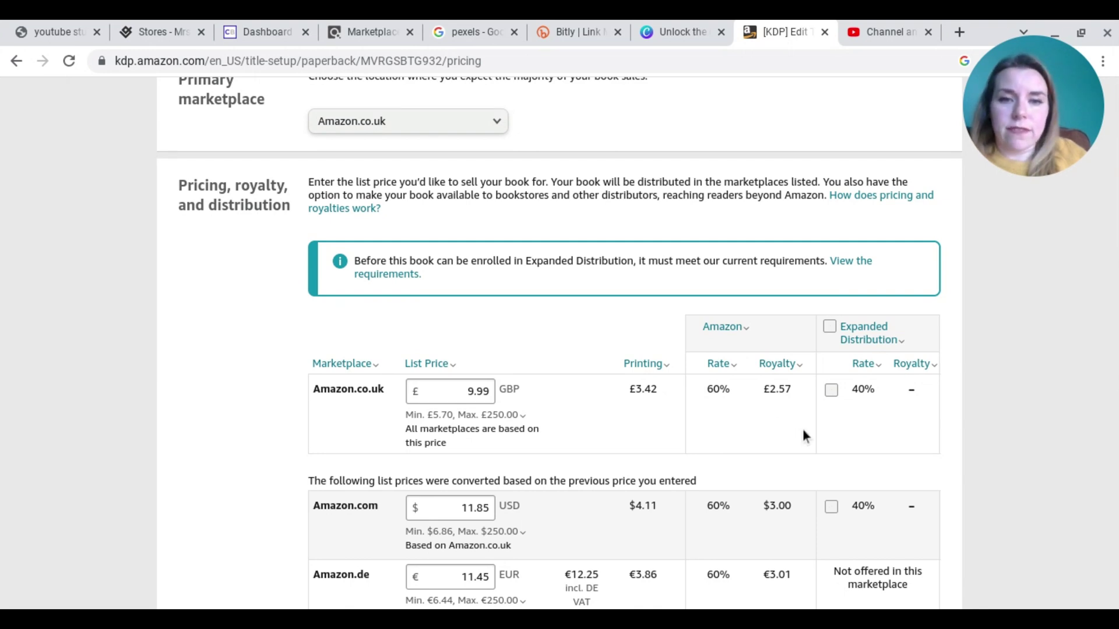
scroll(804, 431, "down", 2)
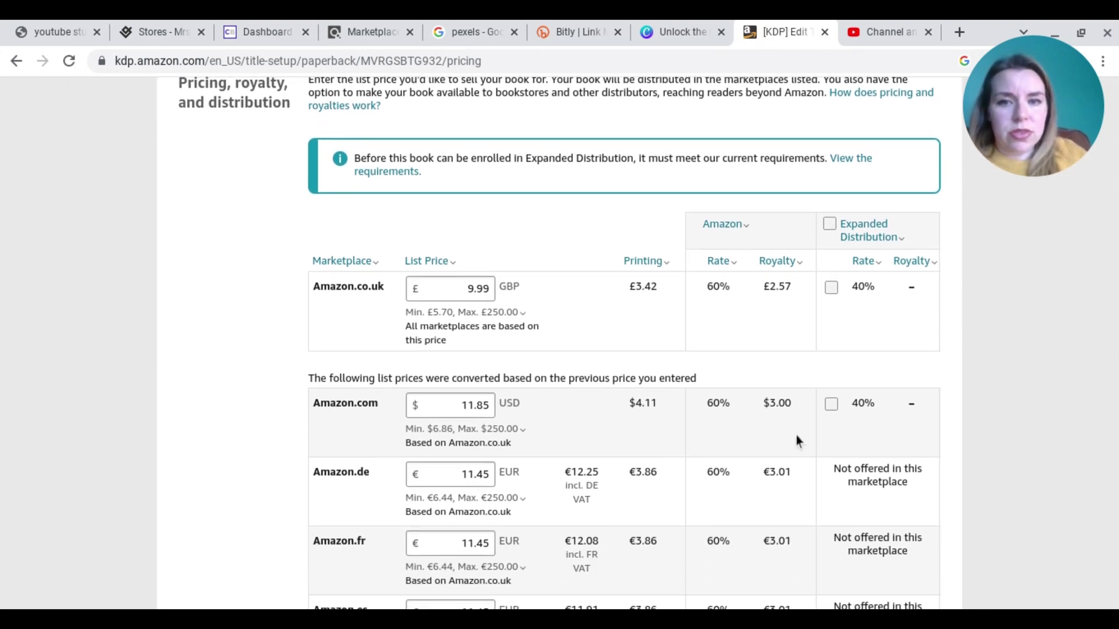
scroll(796, 442, "down", 2)
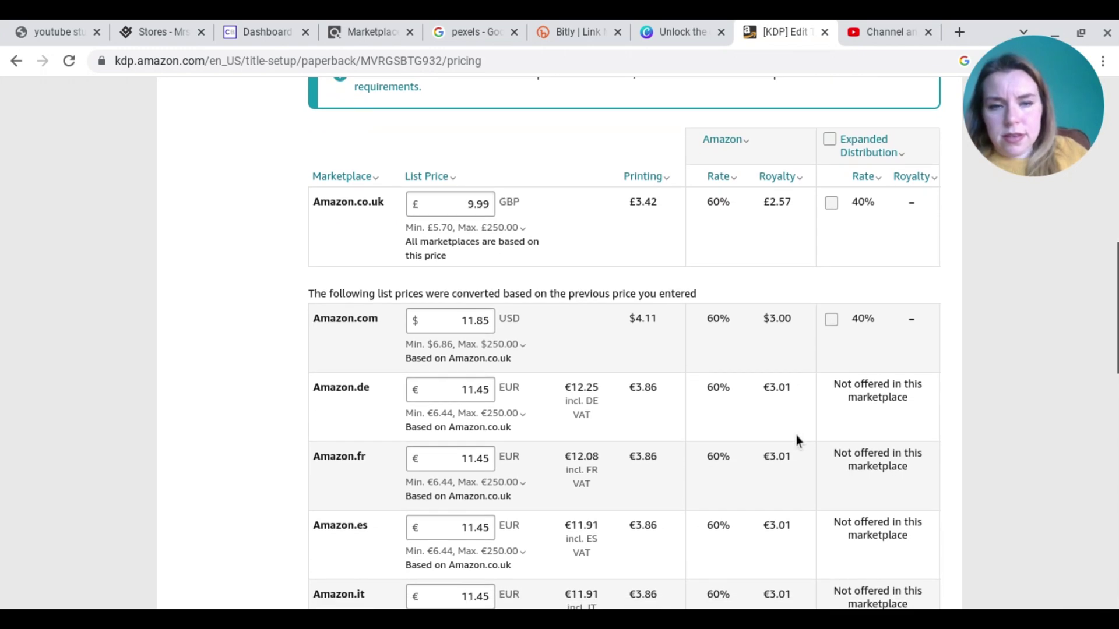
scroll(797, 441, "down", 1)
scroll(796, 441, "down", 2)
scroll(797, 441, "down", 1)
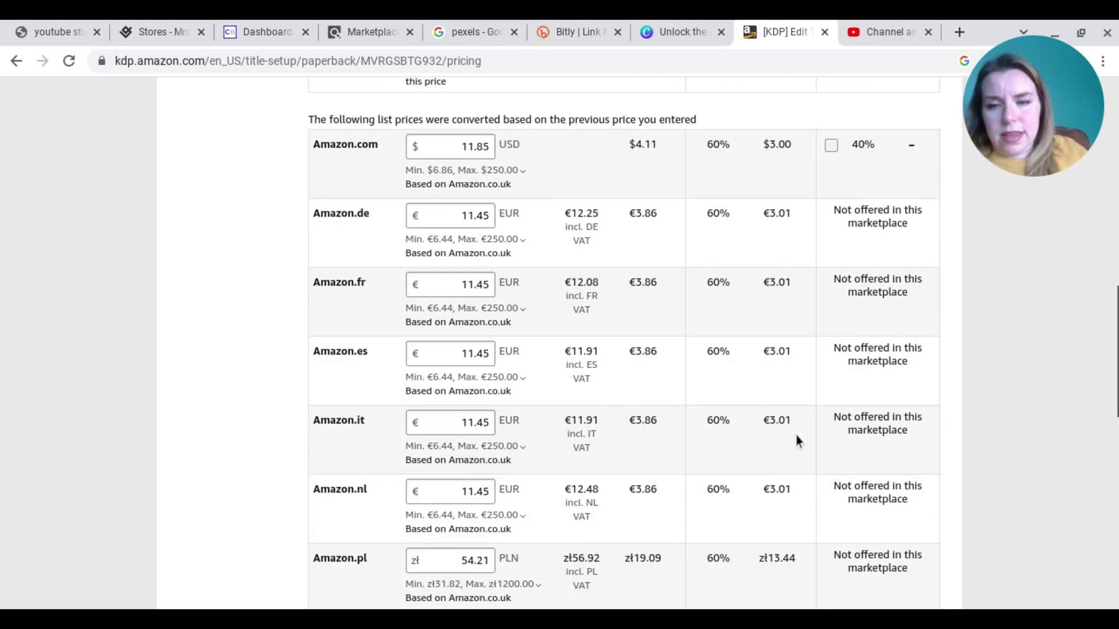
scroll(797, 442, "down", 2)
scroll(797, 441, "down", 2)
scroll(796, 441, "down", 1)
scroll(797, 441, "down", 3)
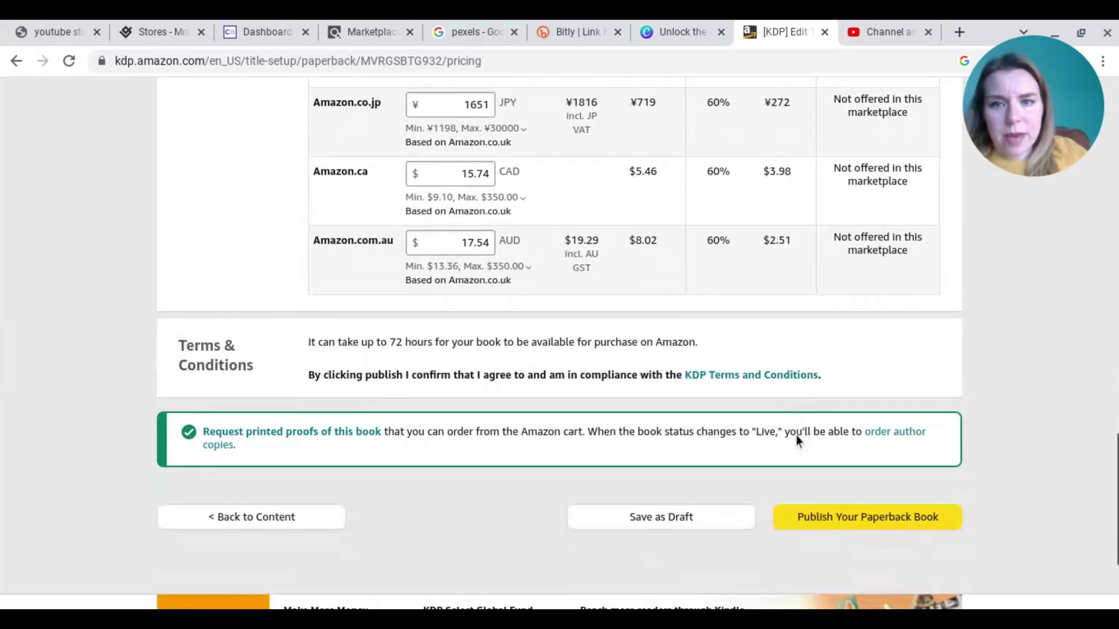
left_click(809, 532)
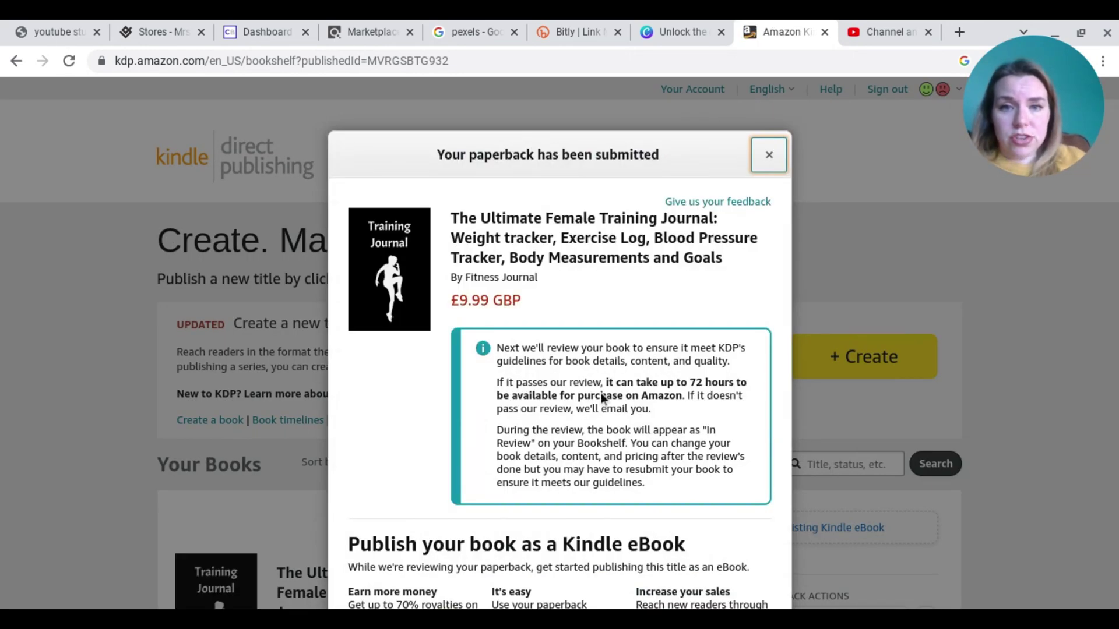
scroll(657, 442, "down", 1)
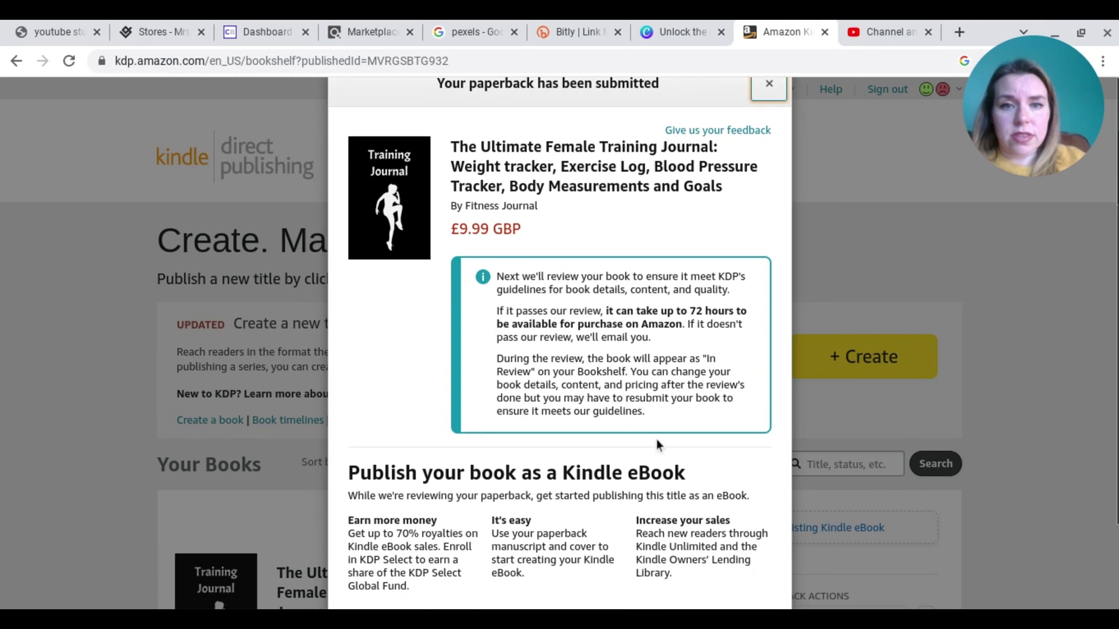
scroll(657, 439, "down", 1)
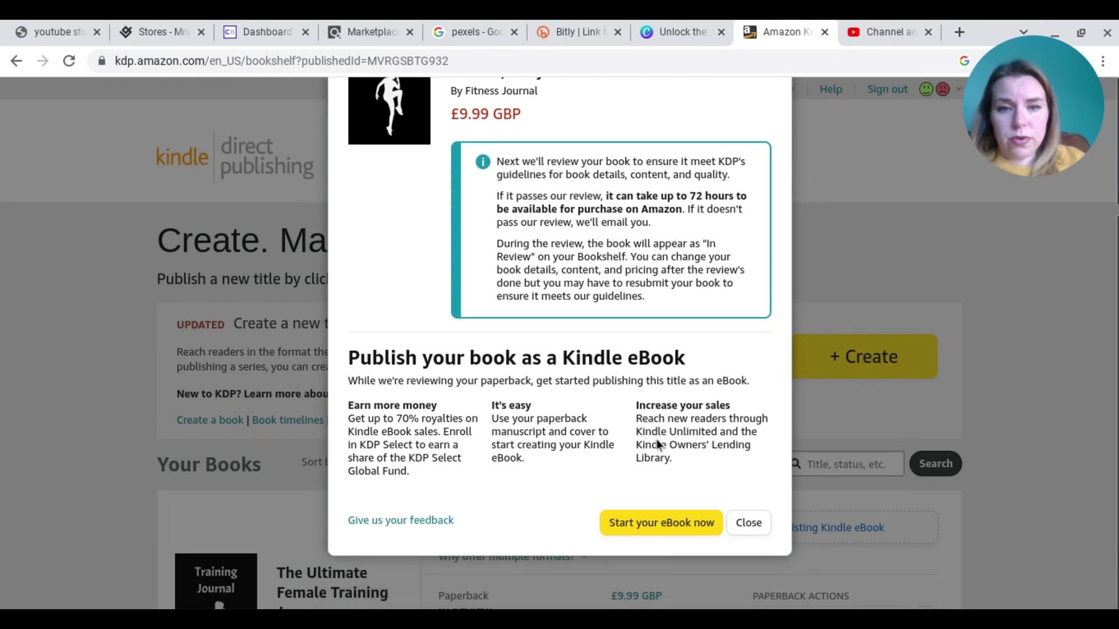